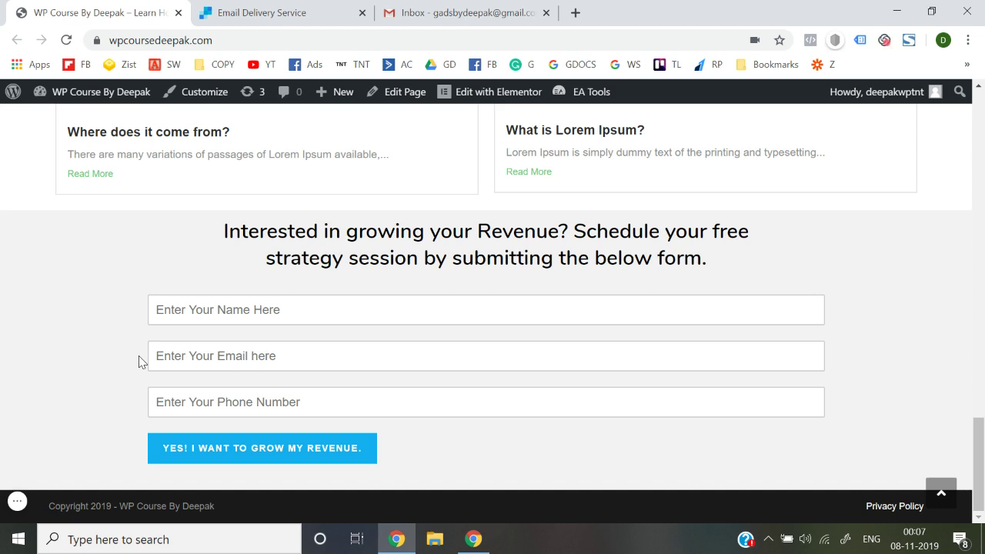
Focus the homepage form's Name field, then dismiss its autofill suggestions
left_click(240, 308)
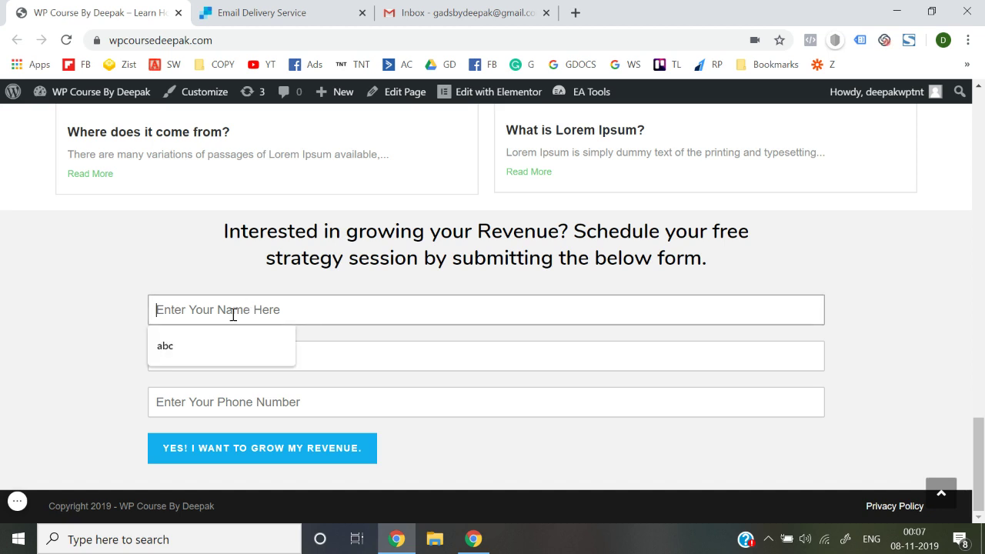
left_click(109, 400)
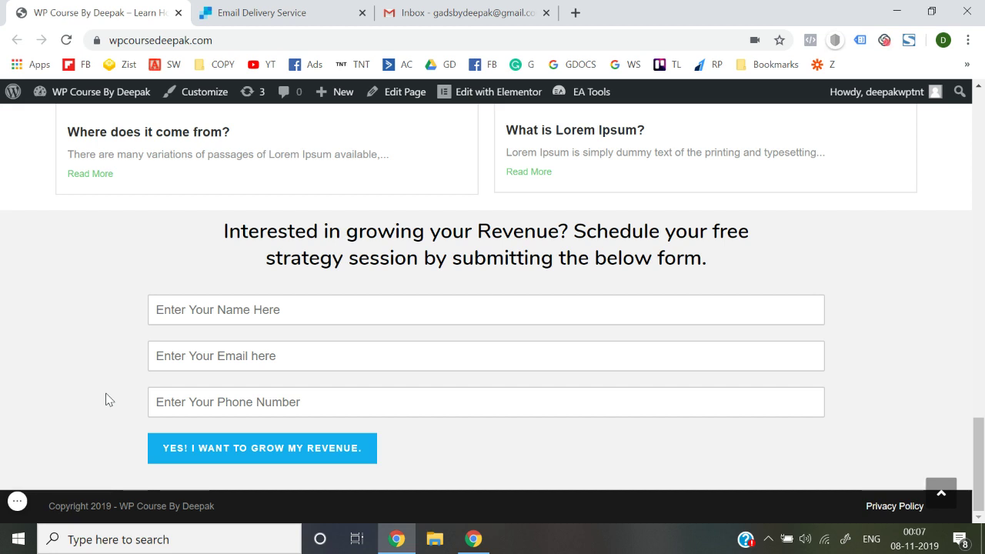
Go to the admin dashboard and open the WPForms forms overview
mouse_move(110, 100)
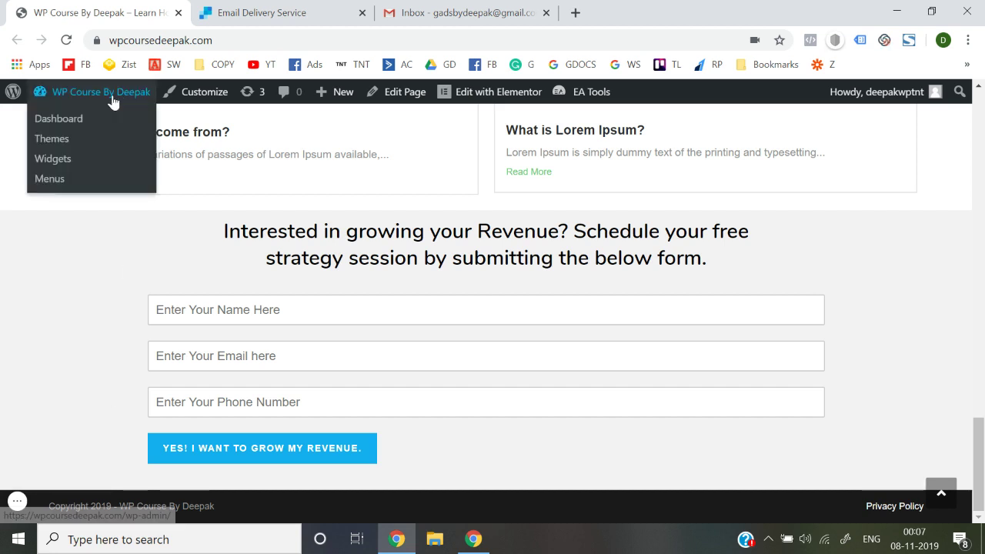
left_click(67, 122)
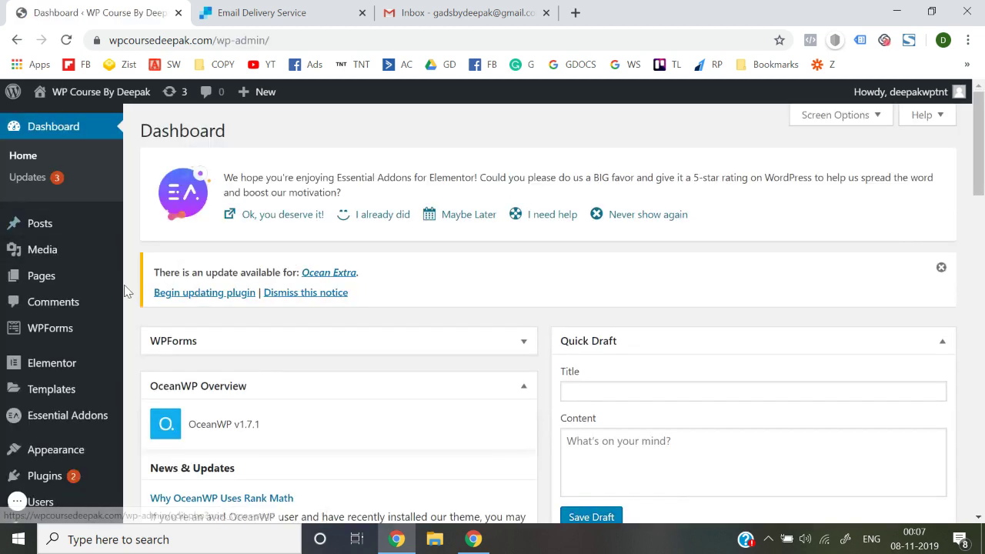
mouse_move(70, 331)
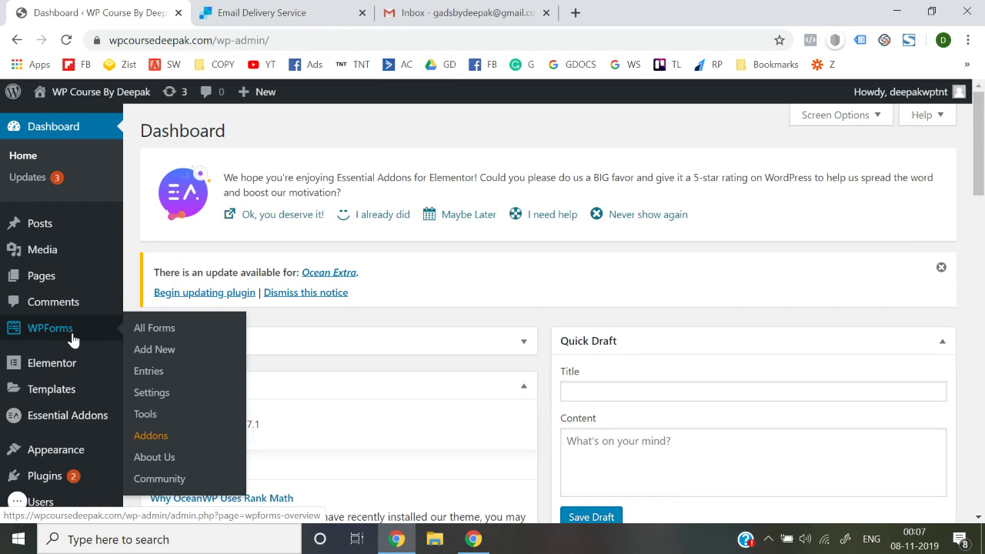
left_click(151, 340)
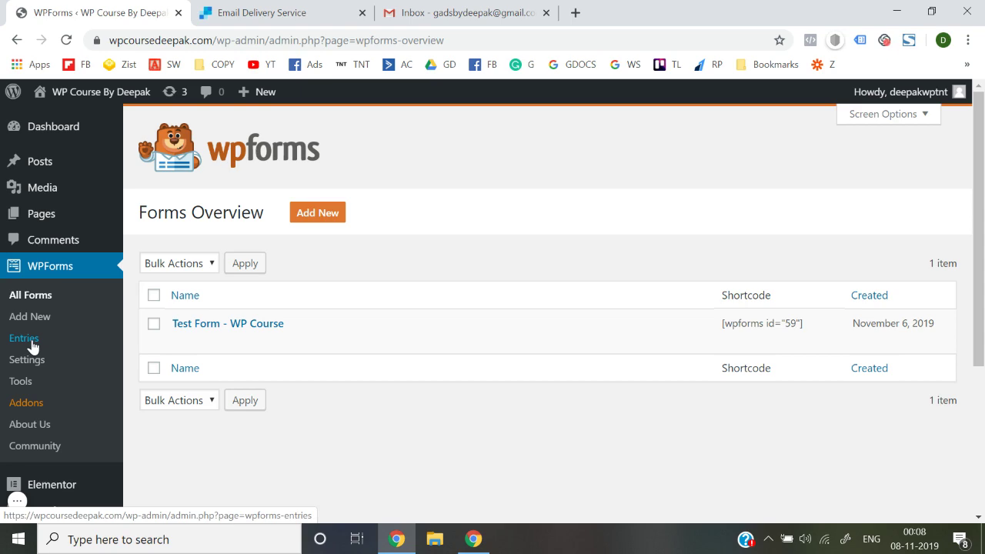
Review the stored form entries, then open Test Form - WP Course for editing
left_click(24, 338)
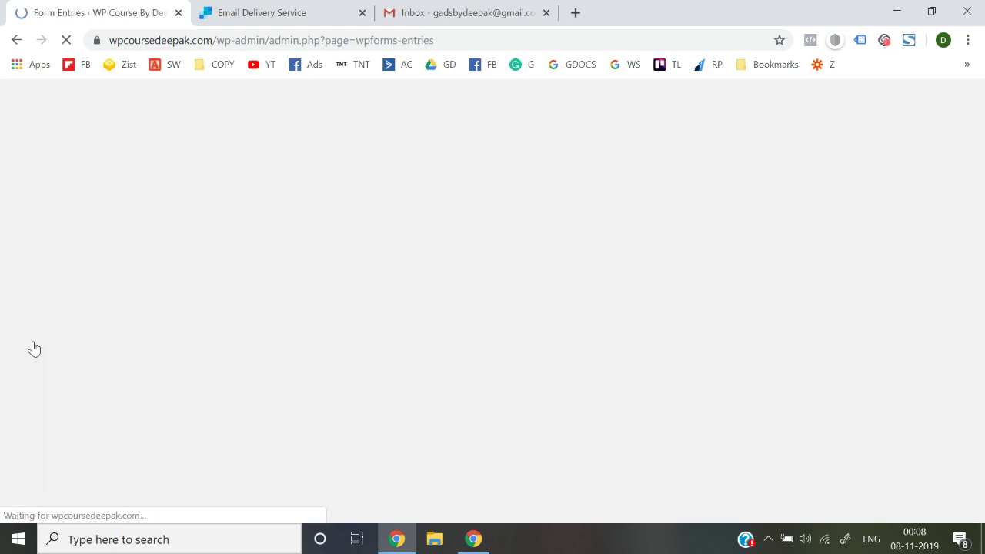
scroll(369, 381, "down", 6)
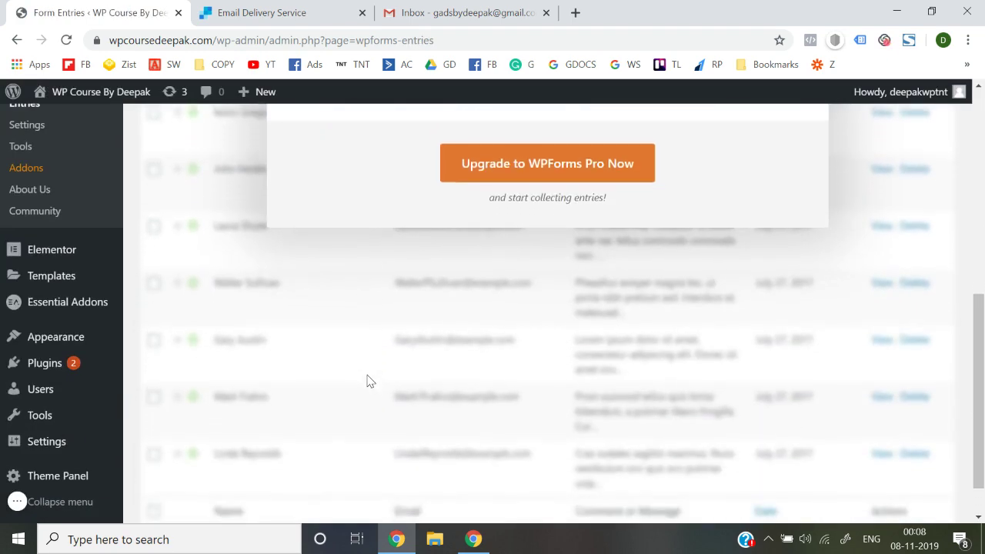
scroll(368, 380, "up", 10)
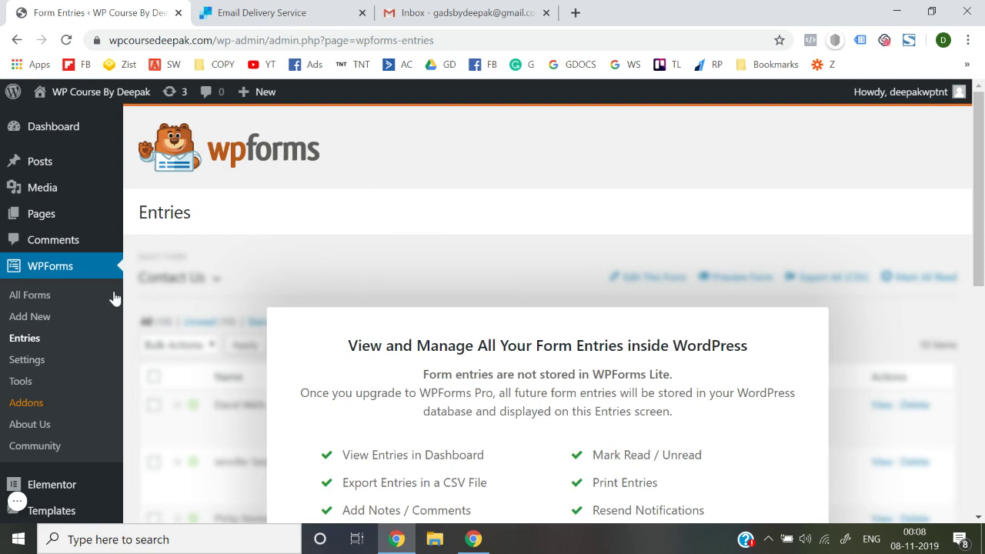
left_click(53, 293)
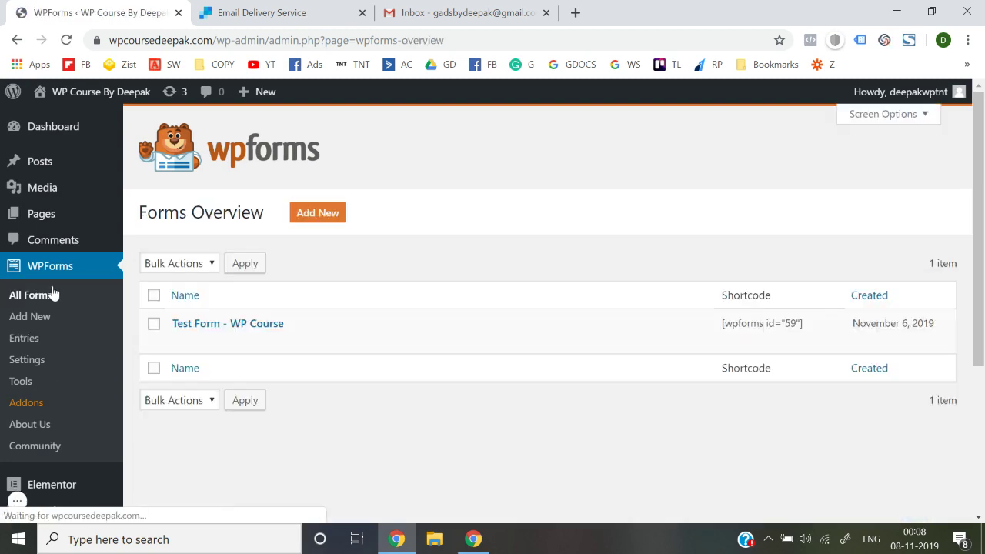
left_click(181, 344)
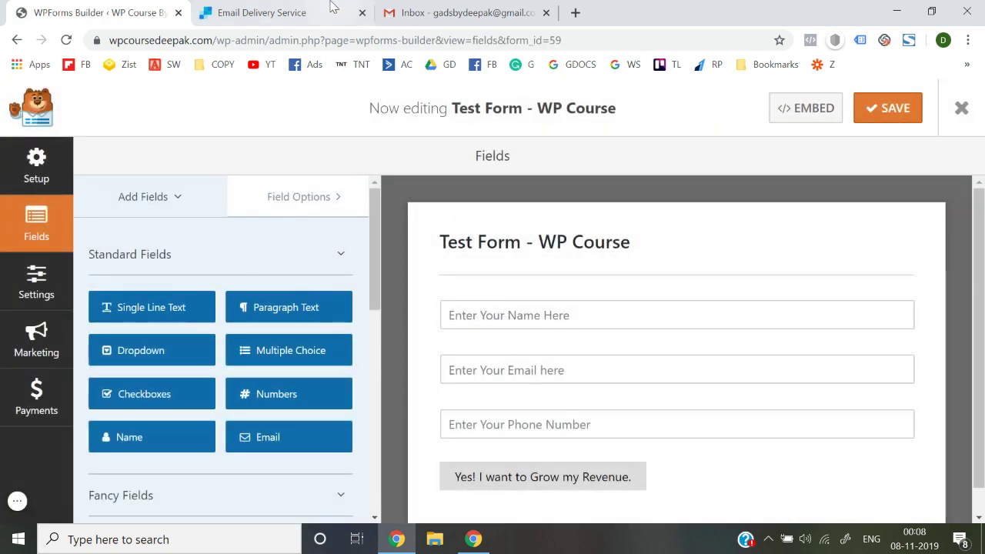
Open the form's Settings and go to its email Notifications
left_click(43, 292)
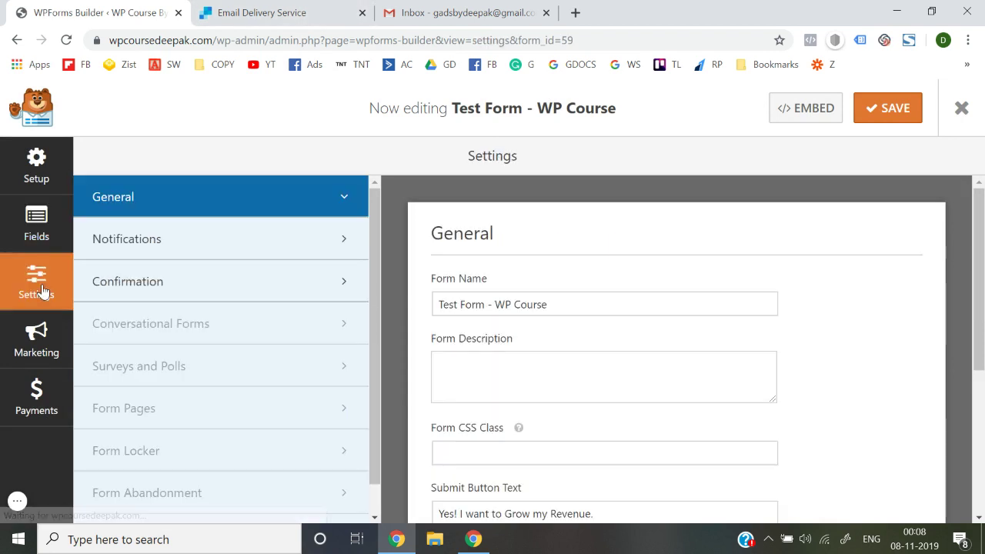
left_click(161, 296)
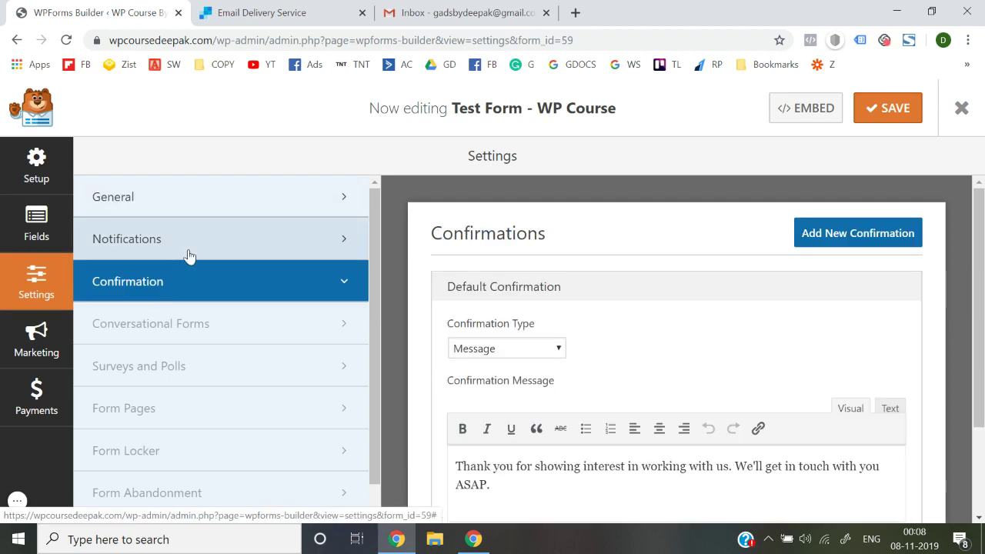
left_click(189, 254)
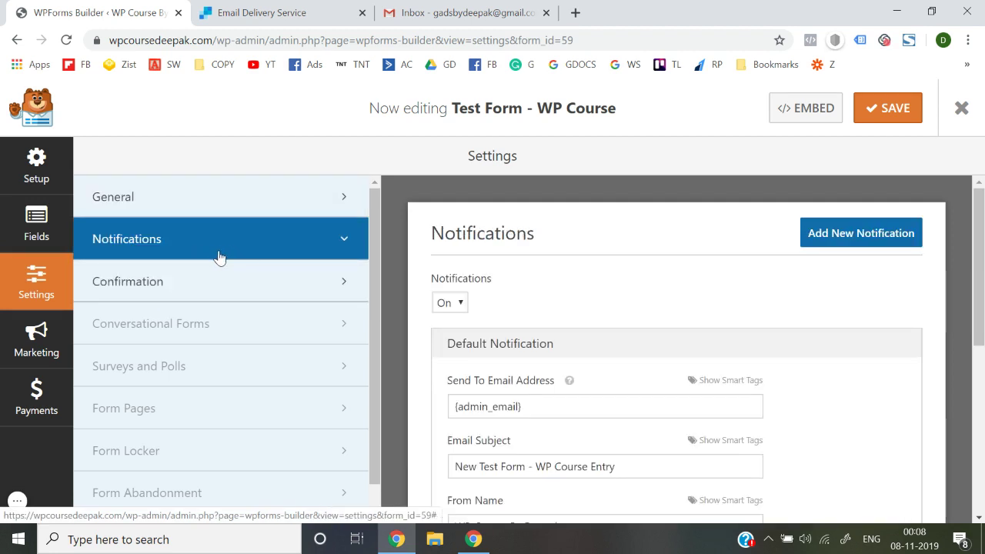
scroll(567, 284, "down", 2)
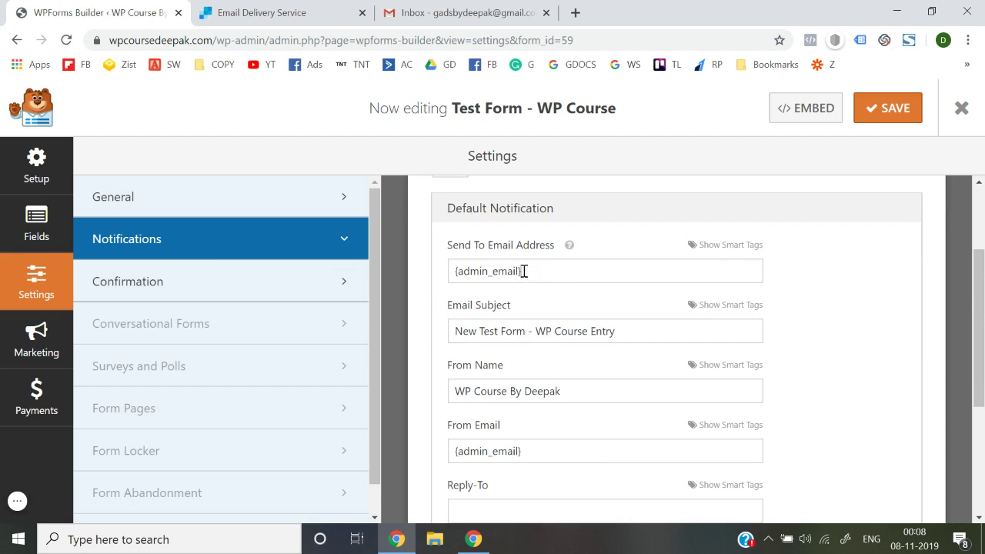
Replace the {admin_email} recipient with the owner's Gmail address, then switch to Gmail
left_click_drag(524, 271, 450, 273)
key("BackSpace")
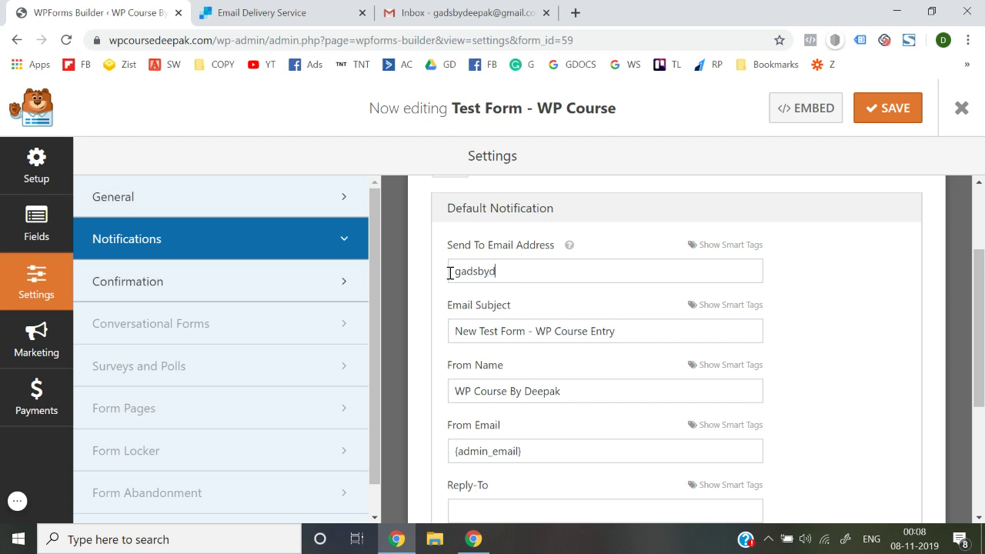
type("@gmail.com")
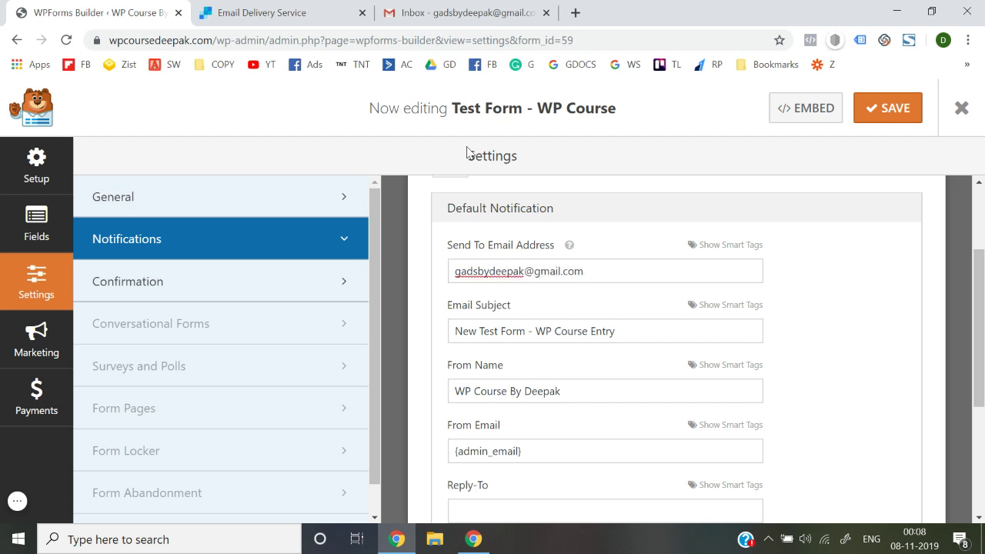
left_click(450, 11)
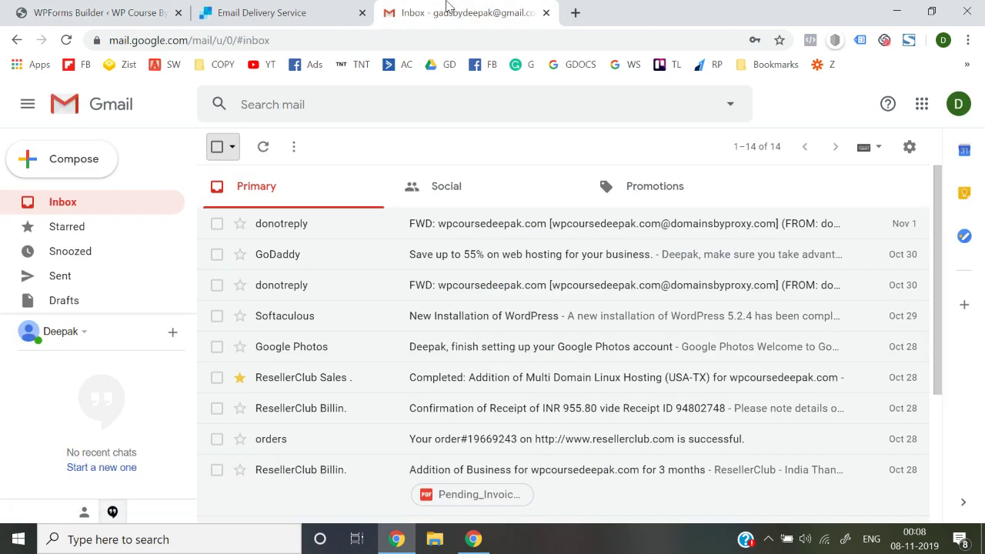
Check the signed-in Google account and the SendGrid site, then return to the builder
left_click(954, 110)
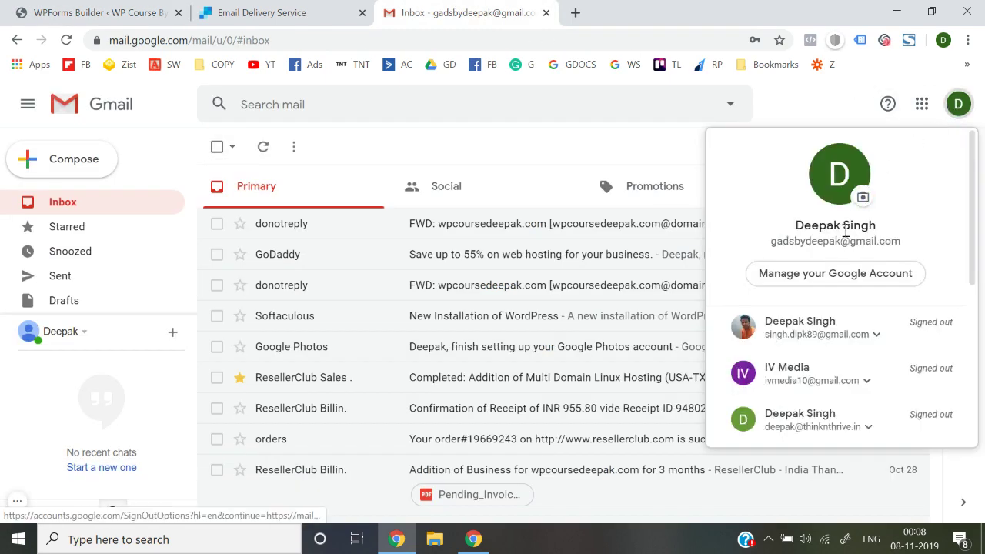
left_click(277, 14)
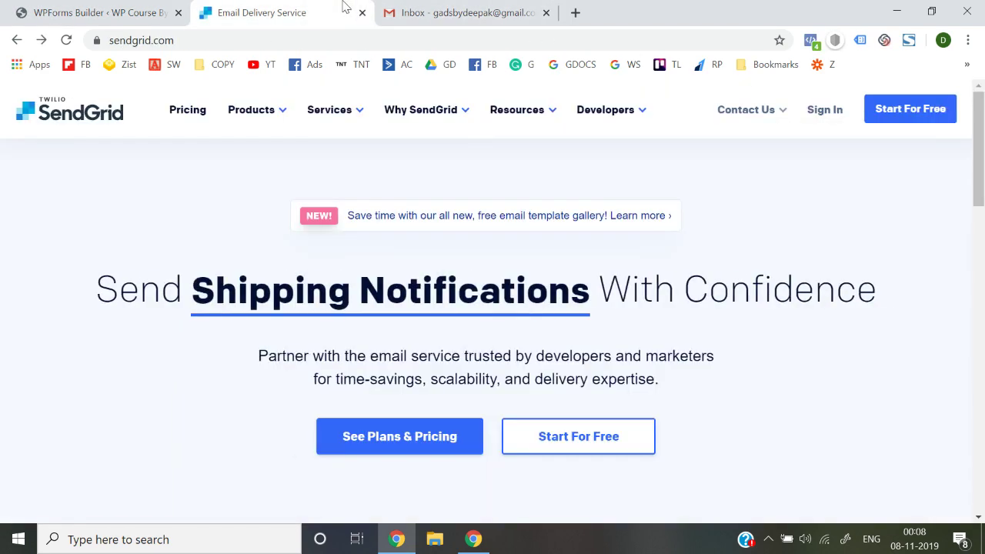
left_click(174, 17)
Set the notification subject to 'New Lead' and paste the owner's Gmail address as From Email
triple_click(624, 280)
key("ctrl+c")
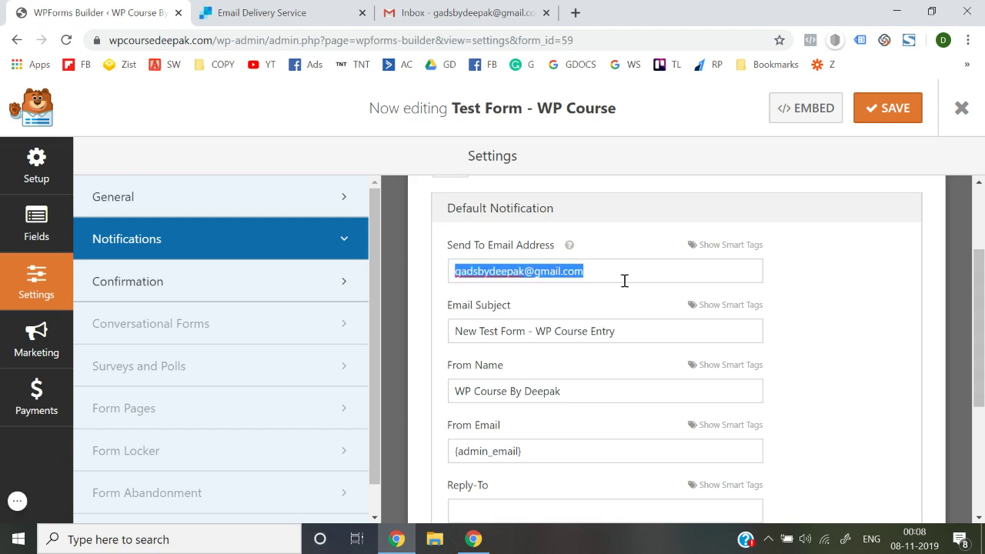
triple_click(629, 336)
type("New Lead")
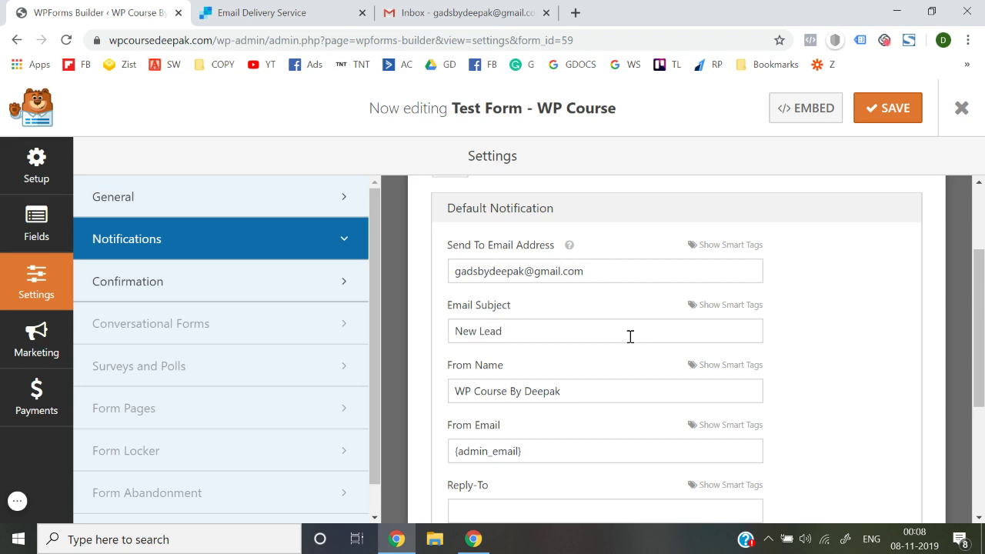
scroll(608, 333, "down", 1)
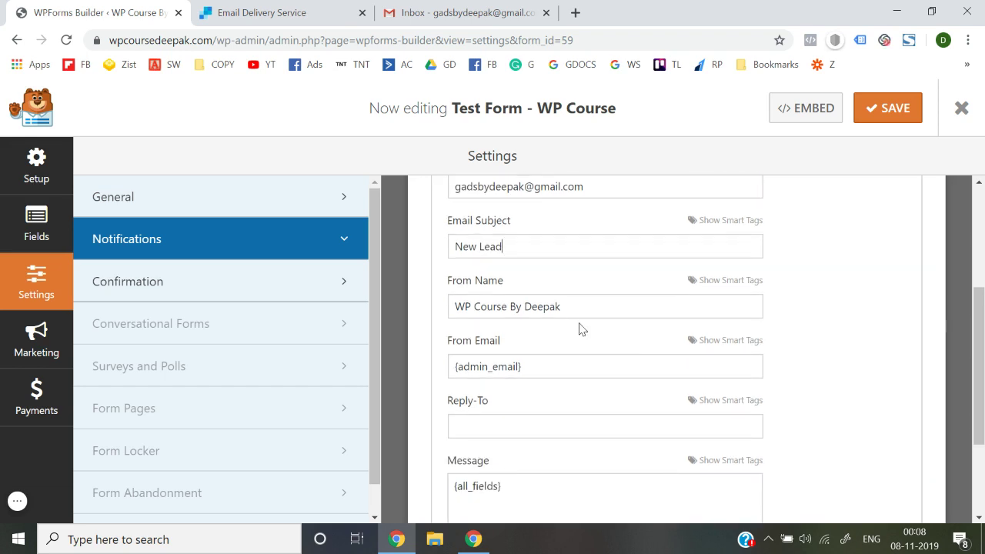
triple_click(550, 366)
key("BackSpace")
key("ctrl+v")
Save the form and exit the WPForms builder
scroll(854, 393, "up", 1)
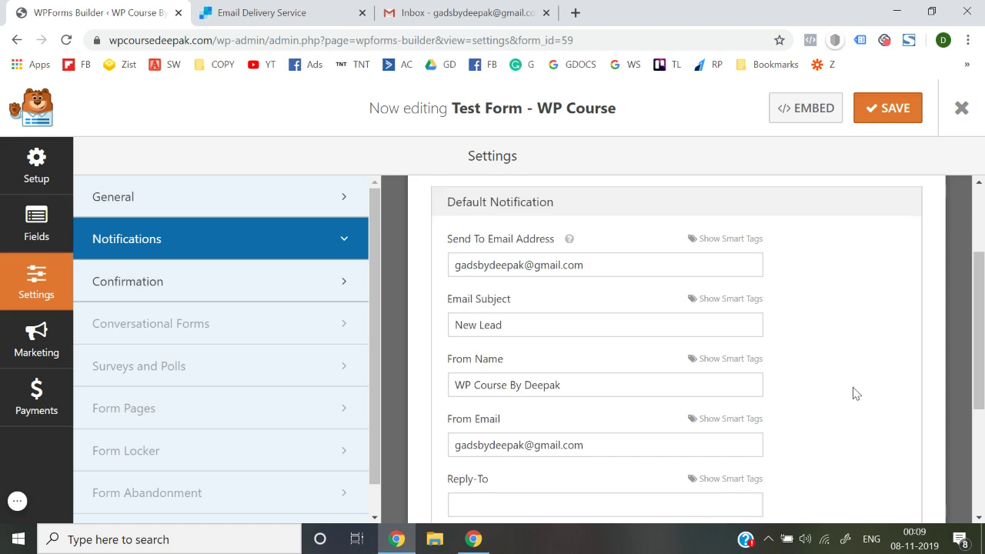
scroll(499, 437, "down", 3)
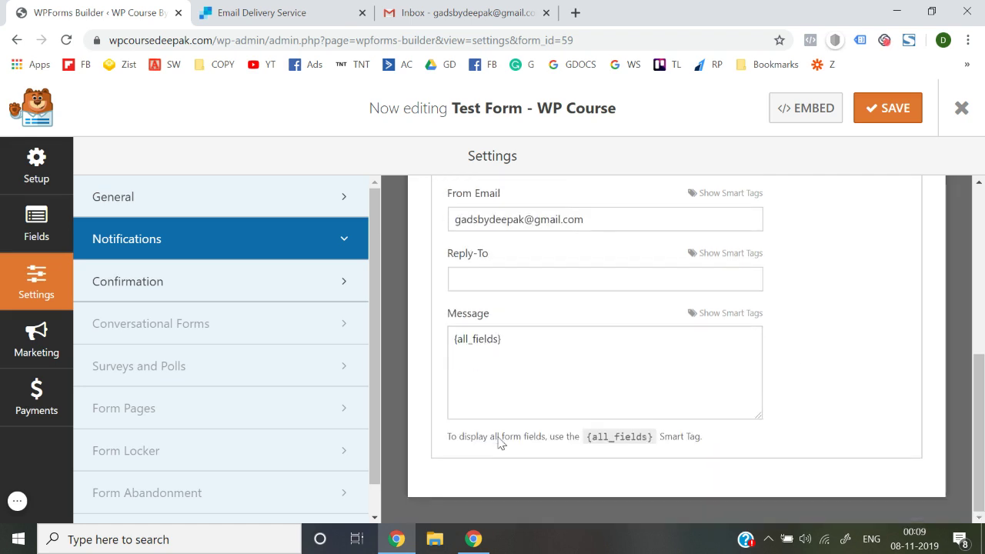
scroll(507, 436, "up", 4)
left_click(878, 125)
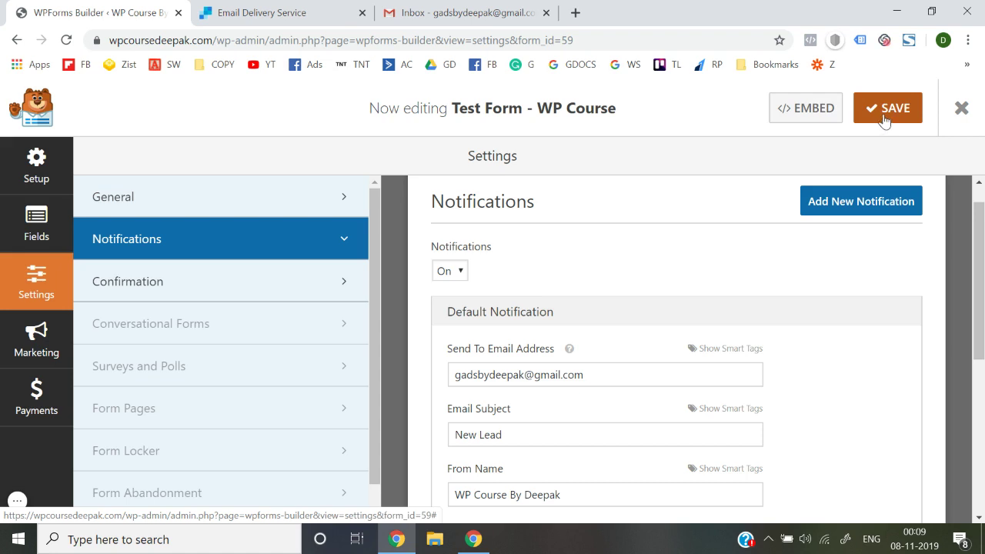
left_click(884, 121)
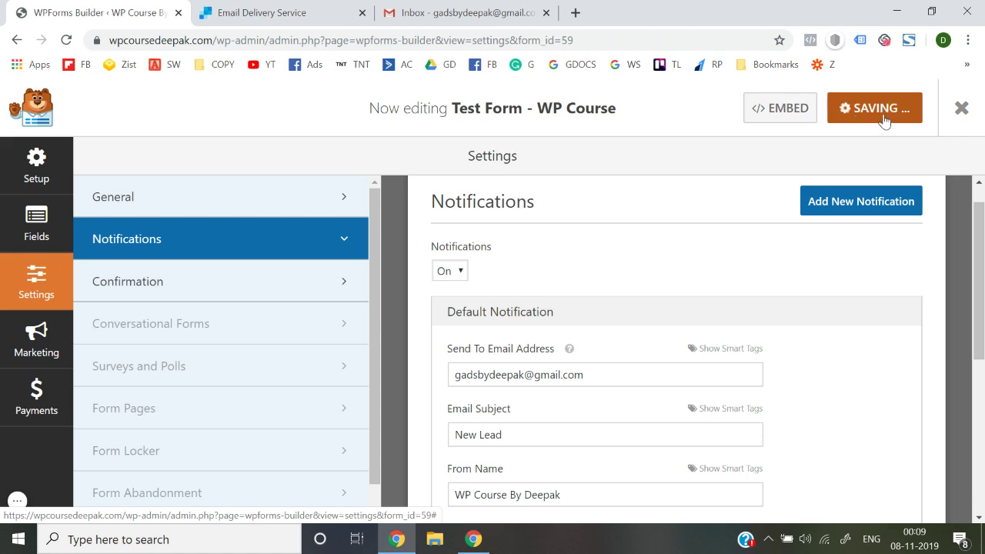
left_click(963, 112)
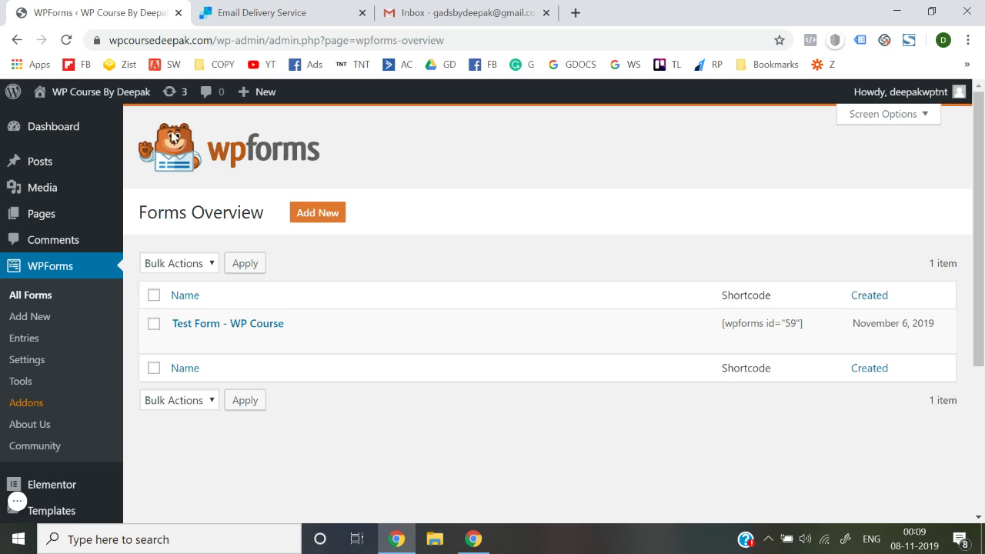
Open the live site in a new tab and scroll down to its lead form
mouse_move(72, 103)
right_click(62, 122)
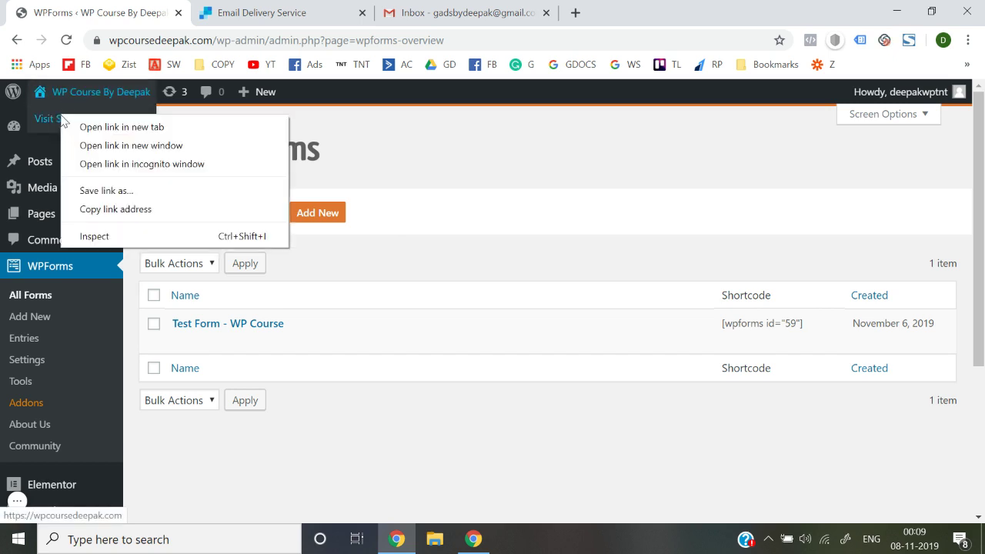
left_click(72, 127)
left_click(247, 10)
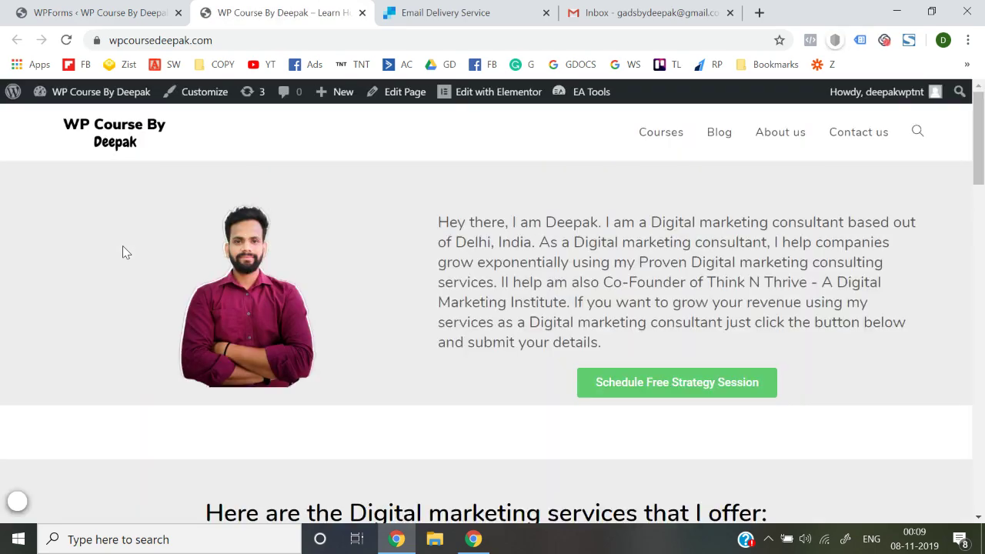
scroll(123, 252, "down", 15)
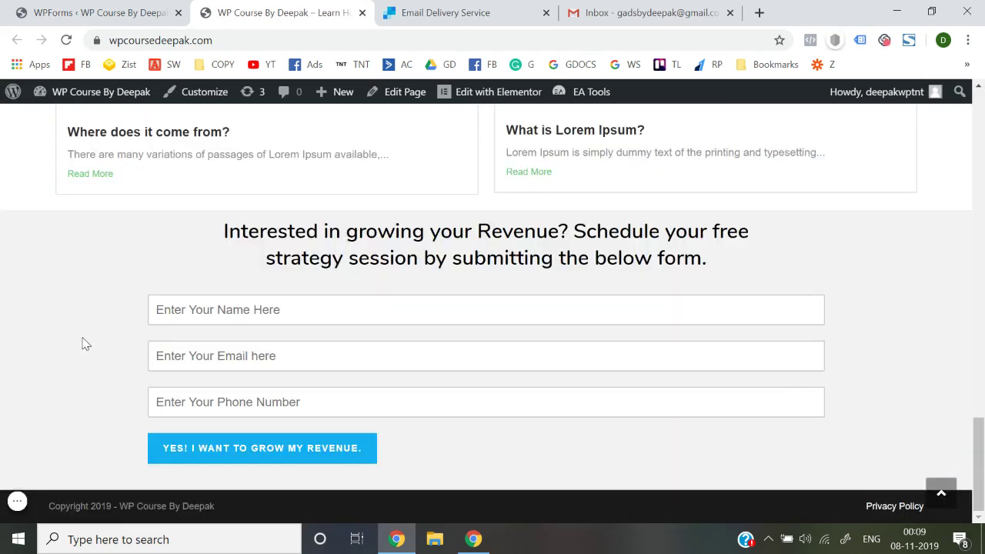
left_click(654, 12)
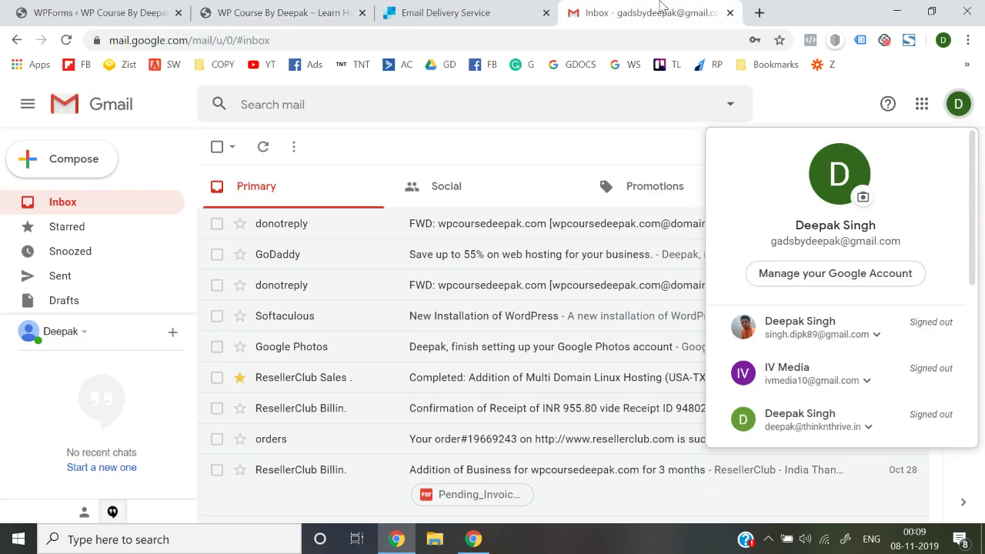
left_click(365, 137)
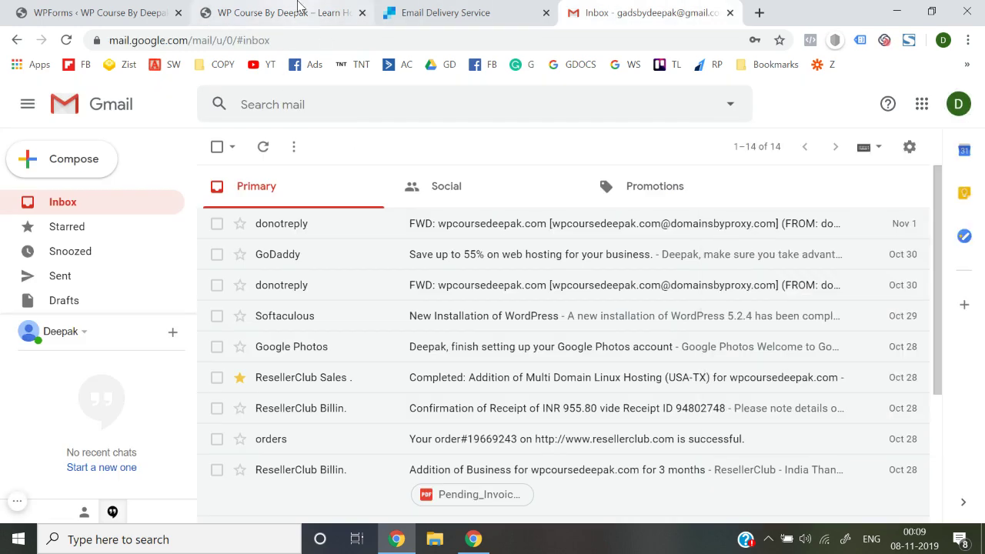
left_click(298, 9)
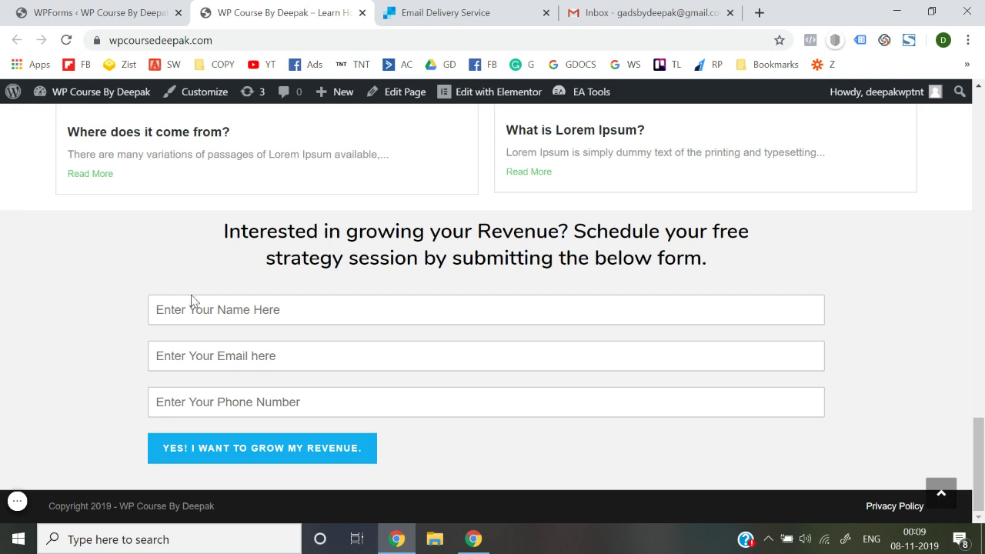
Fill Name, Email and Phone with test values and submit via 'YES! I WANT TO GROW MY REVENUE'
left_click(218, 314)
type("abc")
key("Tab")
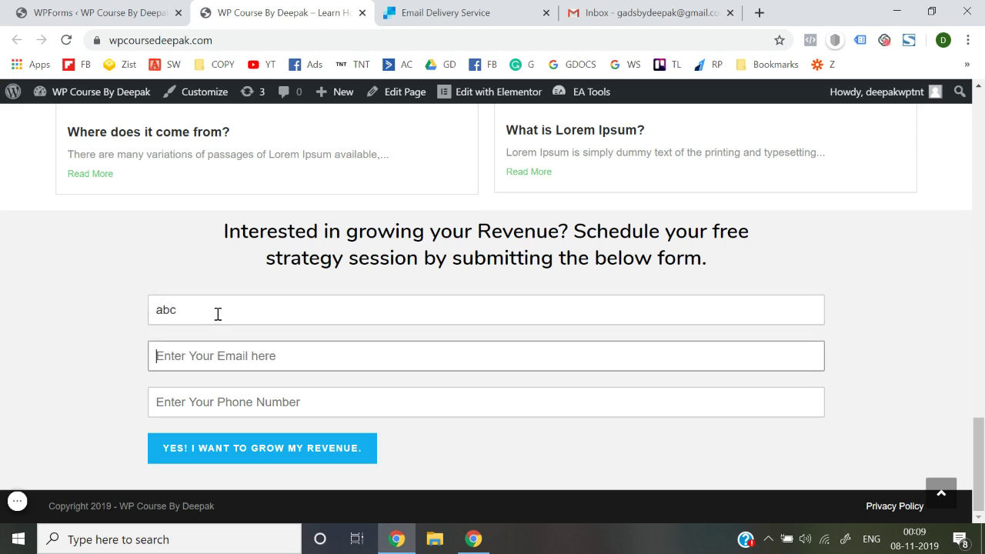
type("abc@gmail.com")
key("Tab")
type("1")
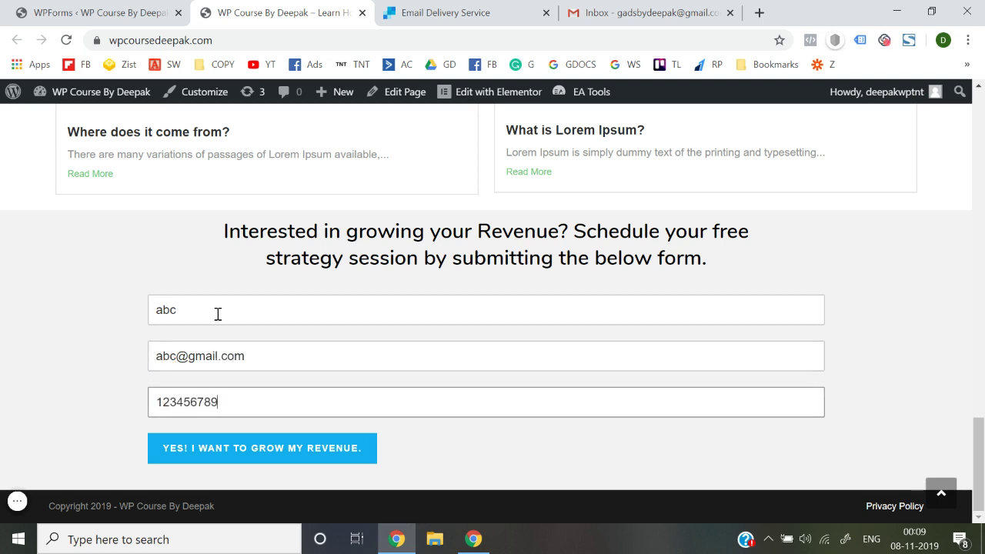
type("234567890")
left_click(227, 459)
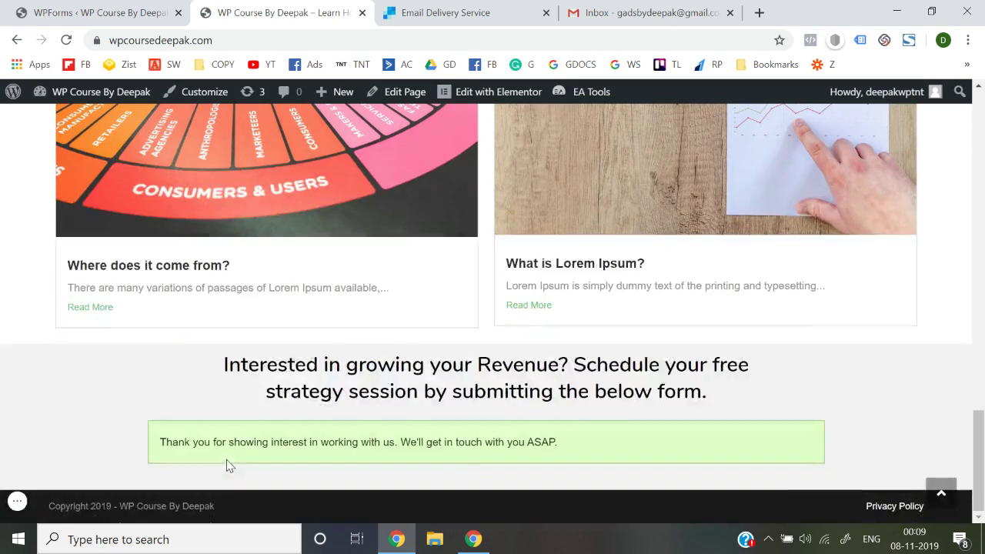
Reload Gmail to check for the new form notification
left_click(651, 12)
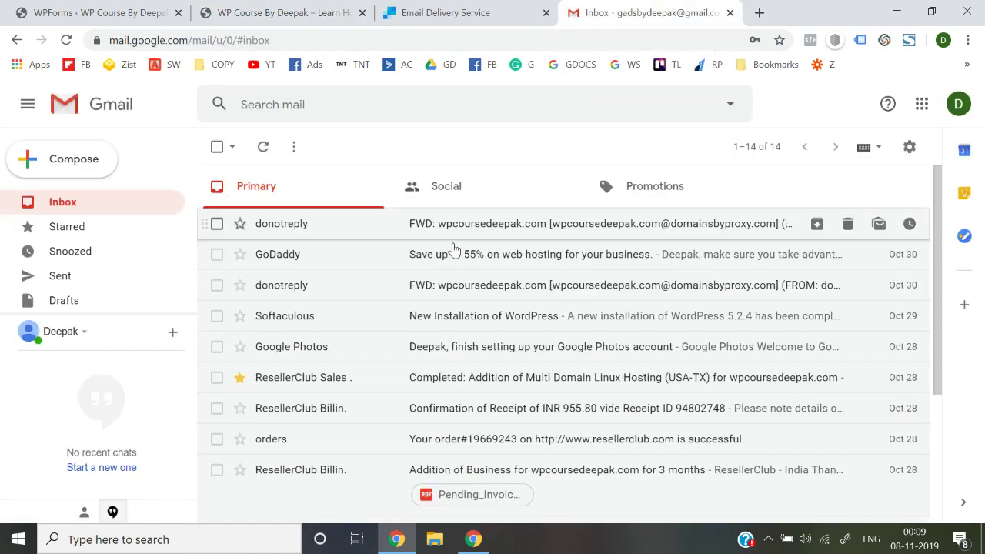
left_click(66, 40)
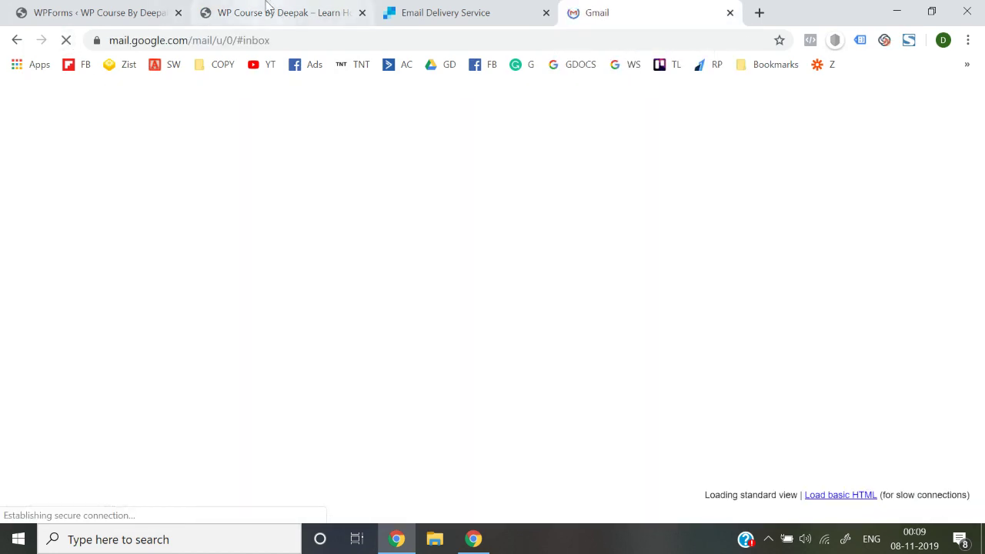
left_click(266, 10)
left_click(662, 9)
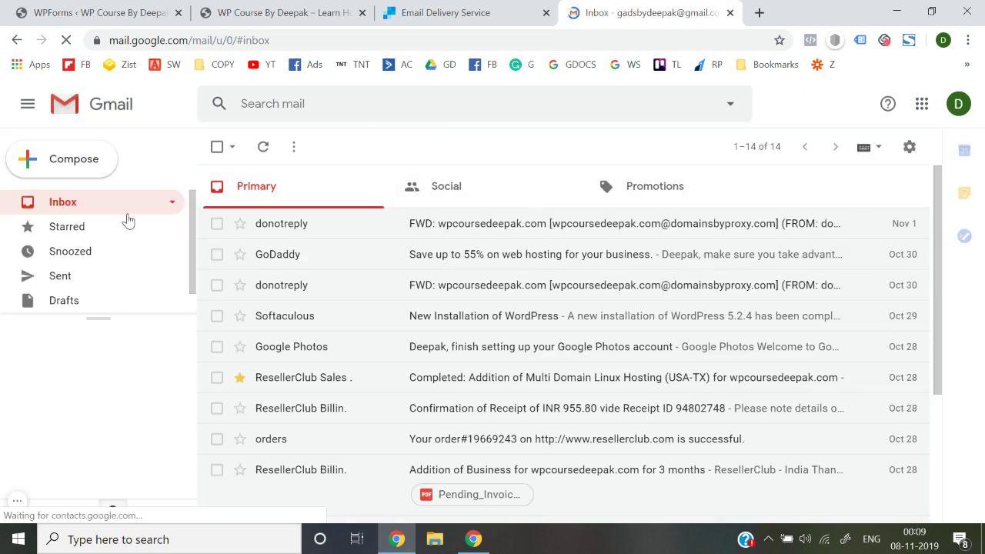
scroll(76, 298, "down", 1)
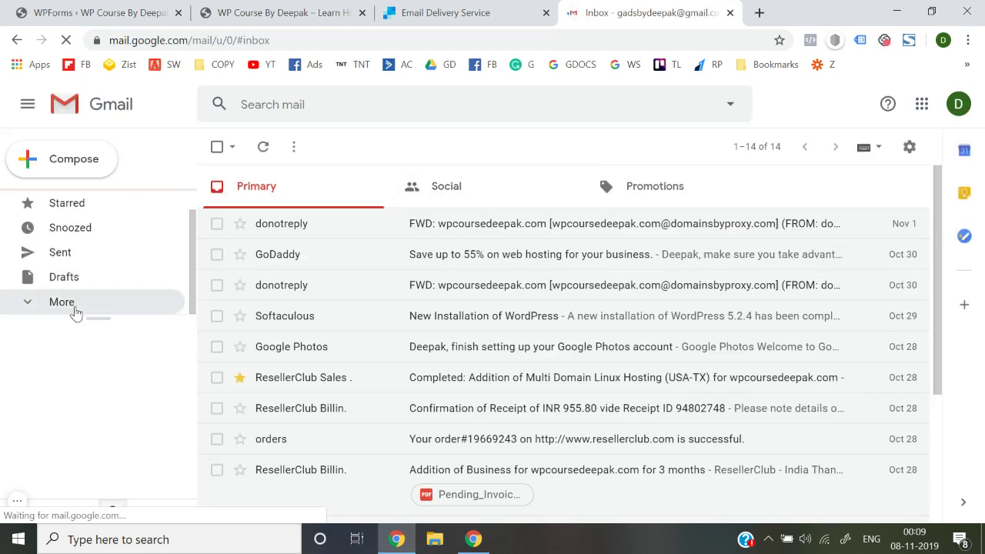
Open the Spam folder and mark the New Lead email as not spam
left_click(73, 302)
scroll(73, 310, "down", 2)
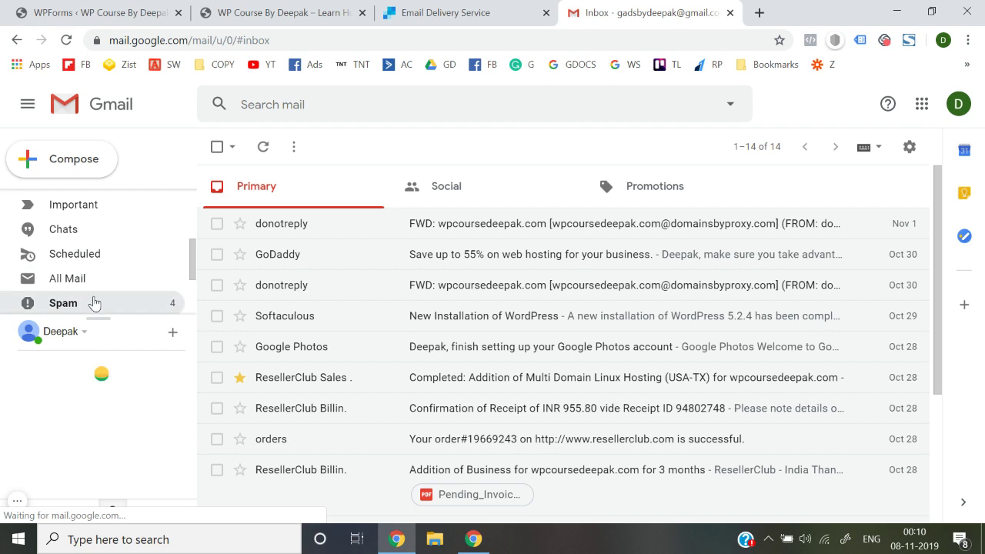
left_click(94, 302)
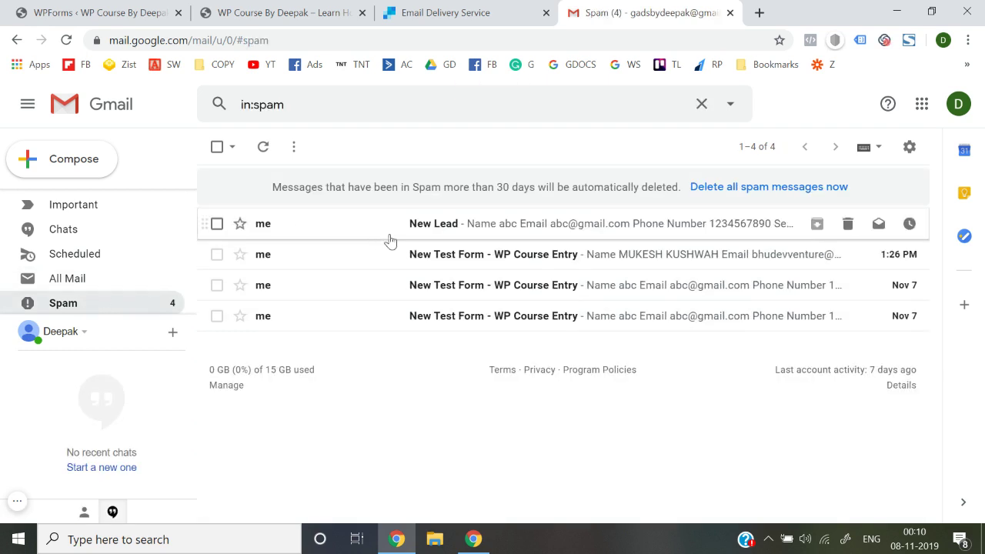
left_click(428, 223)
scroll(428, 359, "down", 4)
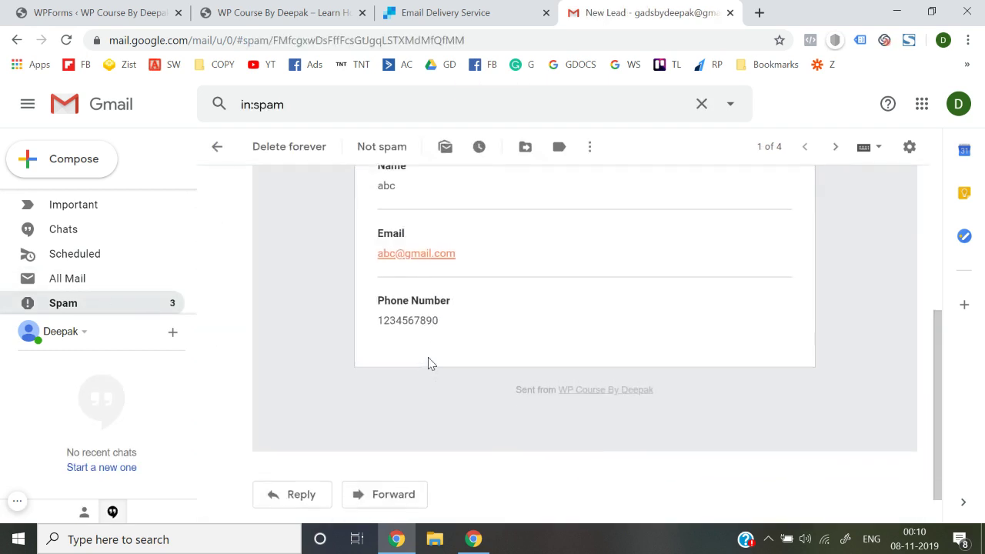
scroll(429, 358, "up", 4)
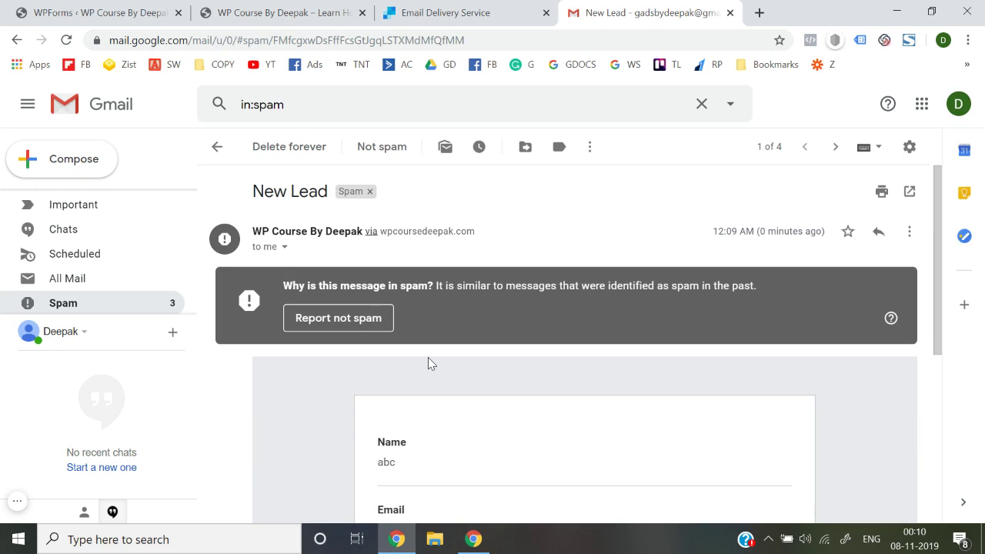
left_click(356, 327)
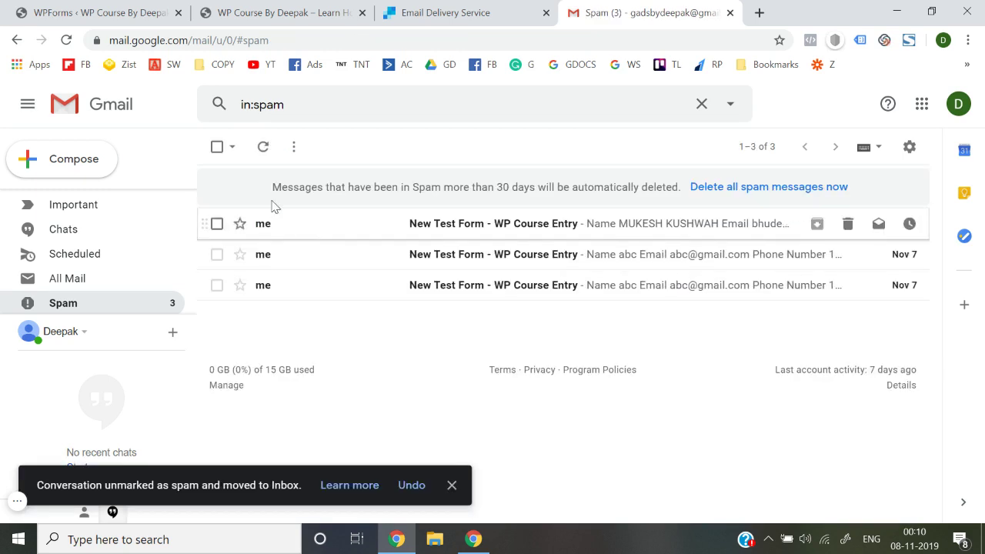
Inspect the first older test form entry in Spam
left_click(551, 224)
scroll(543, 365, "down", 4)
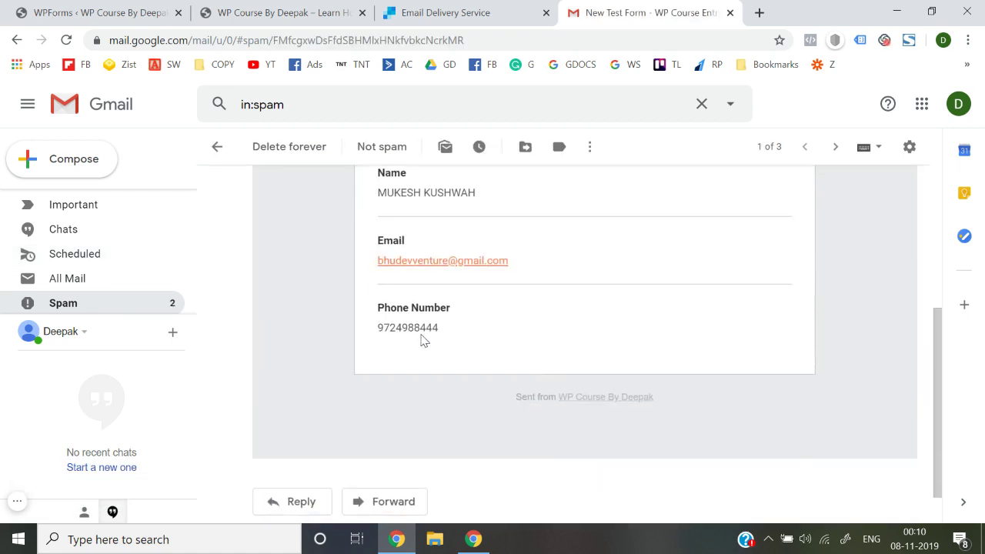
scroll(422, 341, "up", 1)
scroll(433, 327, "up", 3)
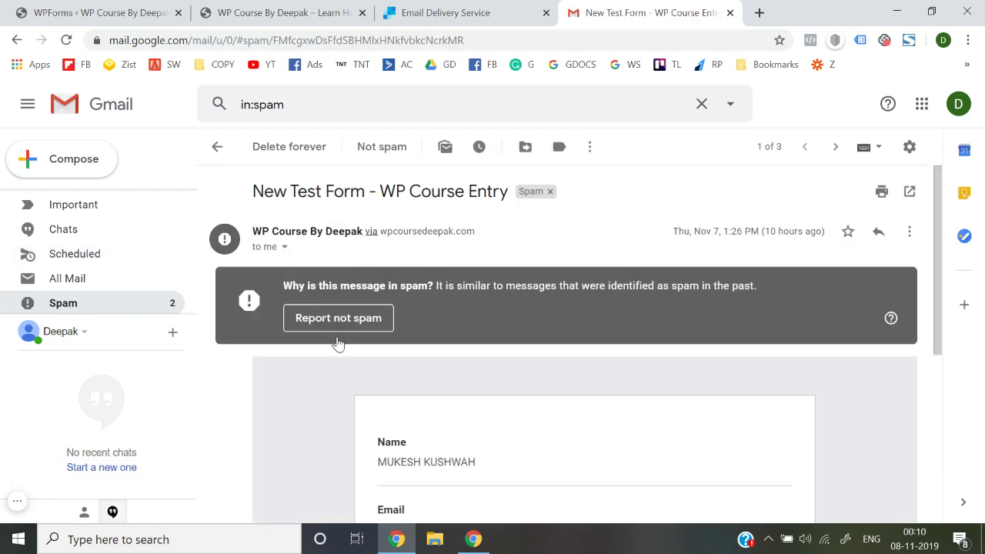
scroll(350, 366, "down", 3)
scroll(413, 353, "up", 3)
Review the second and third test entries, then return to the Inbox
left_click(217, 147)
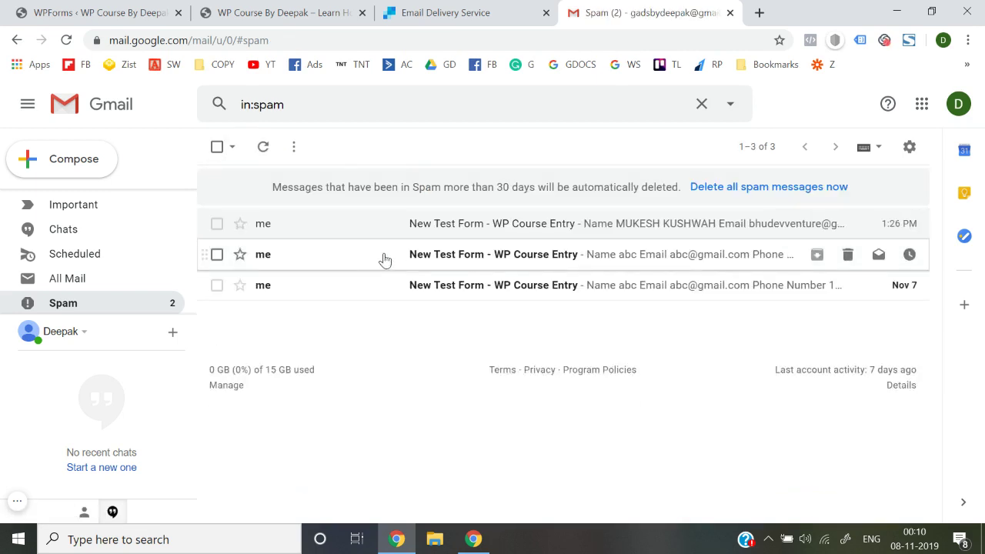
left_click(385, 260)
scroll(361, 248, "down", 5)
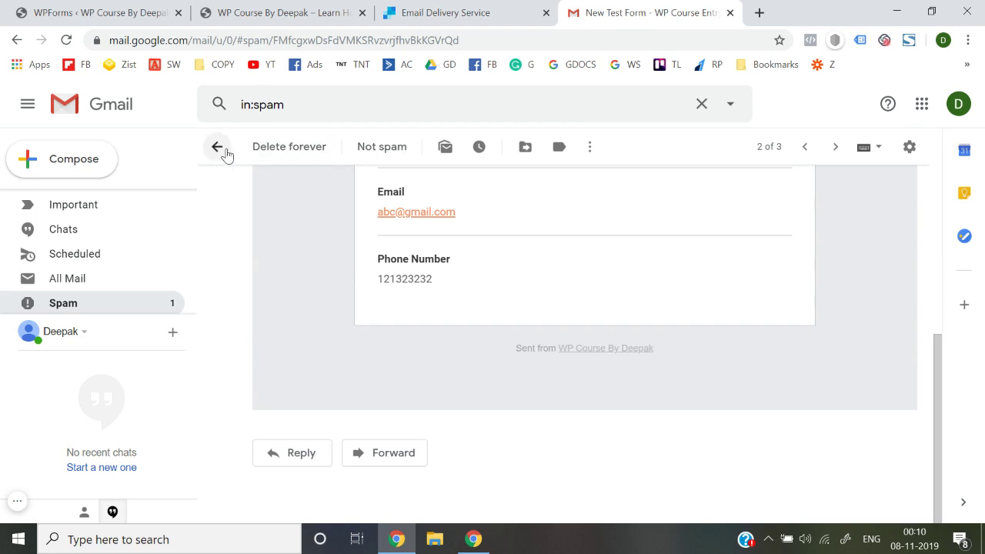
left_click(219, 147)
left_click(365, 292)
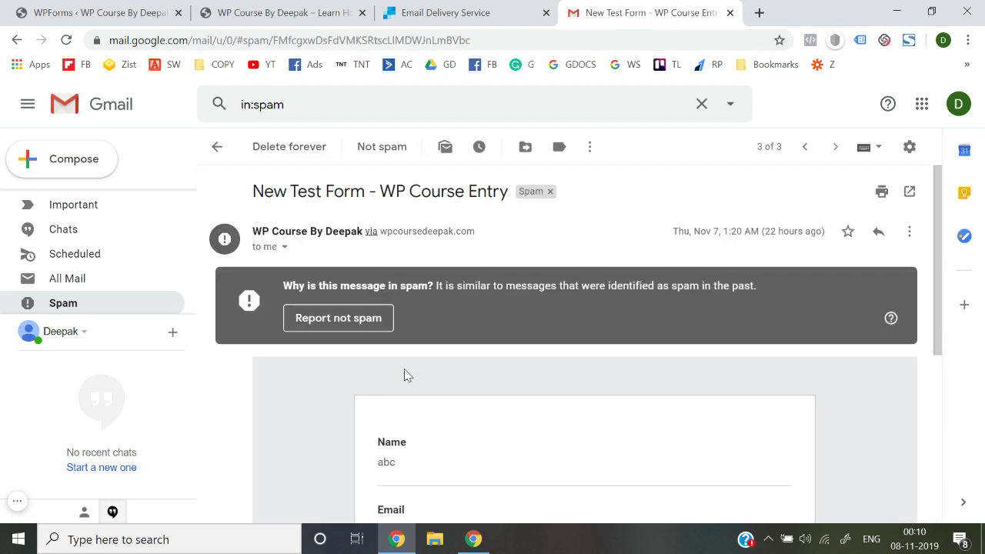
scroll(407, 374, "down", 5)
scroll(305, 317, "up", 5)
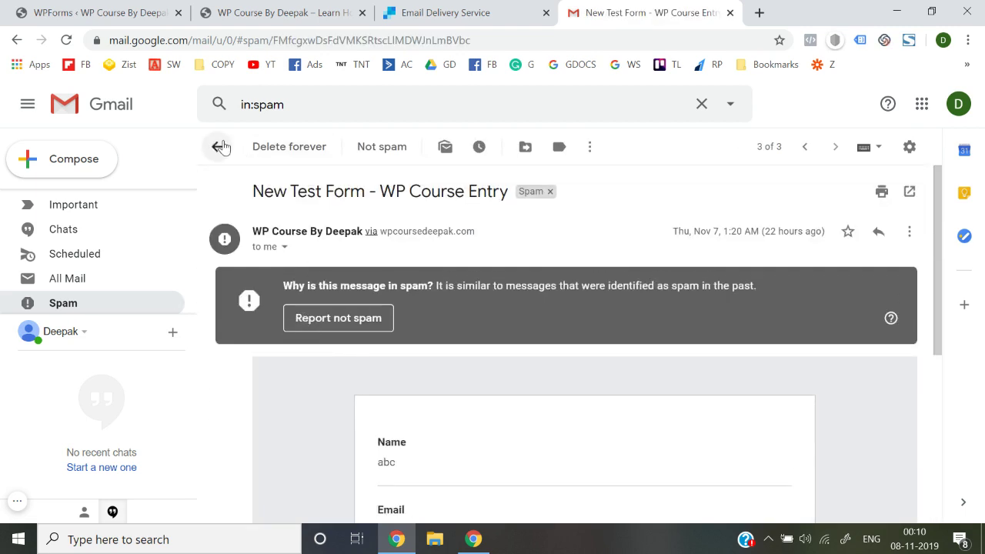
left_click(218, 147)
scroll(161, 226, "up", 3)
left_click(118, 209)
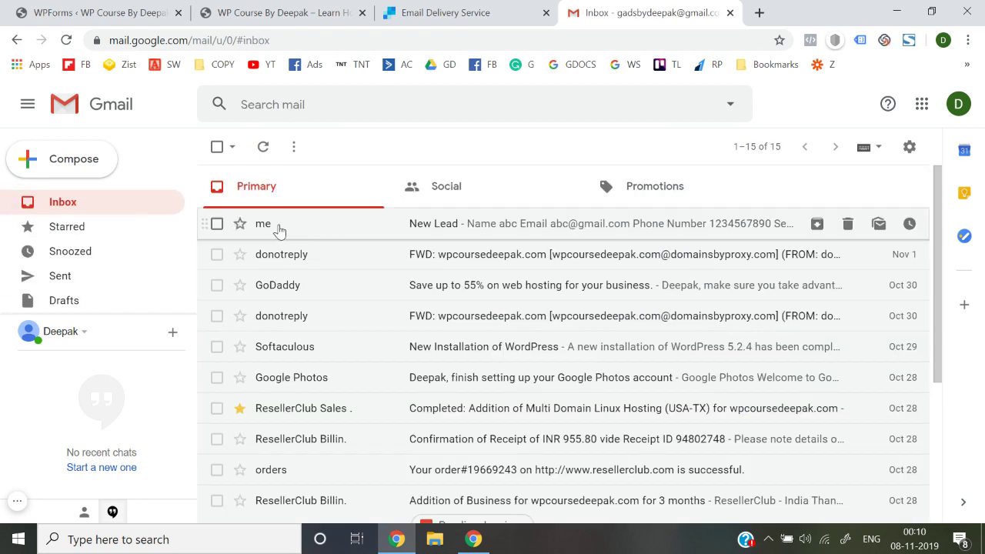
Look over the live site, WPForms and SendGrid tabs, ending on the live homepage
left_click(347, 8)
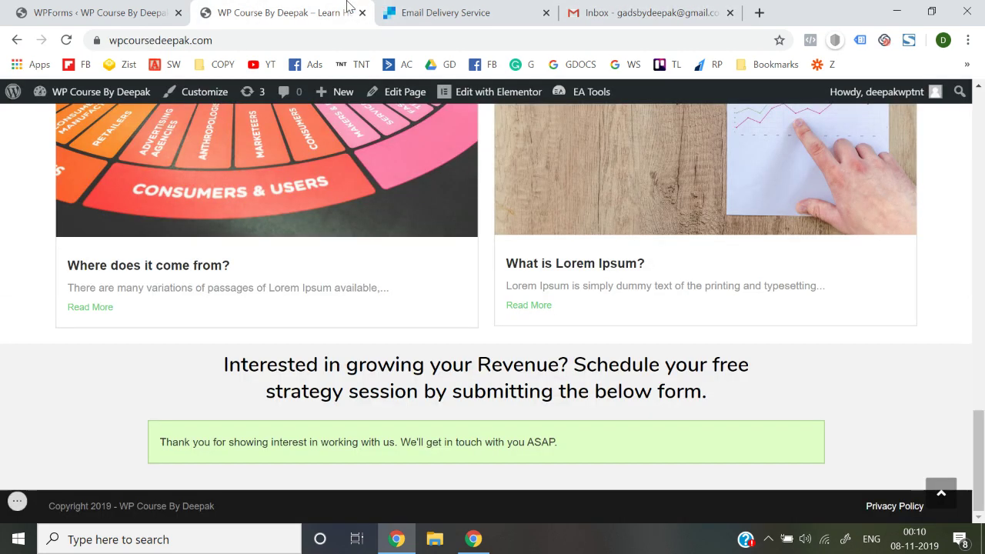
scroll(26, 251, "up", 1)
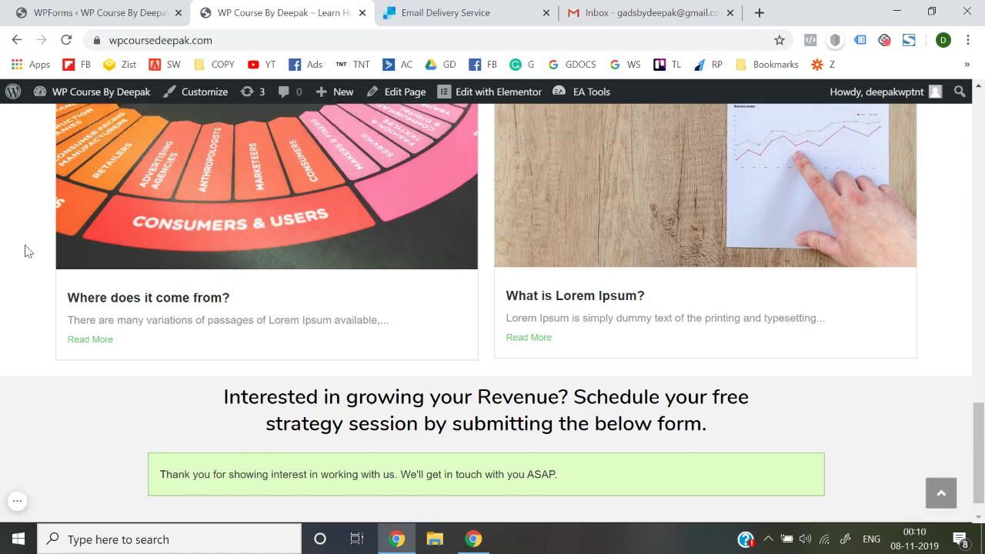
scroll(27, 251, "up", 15)
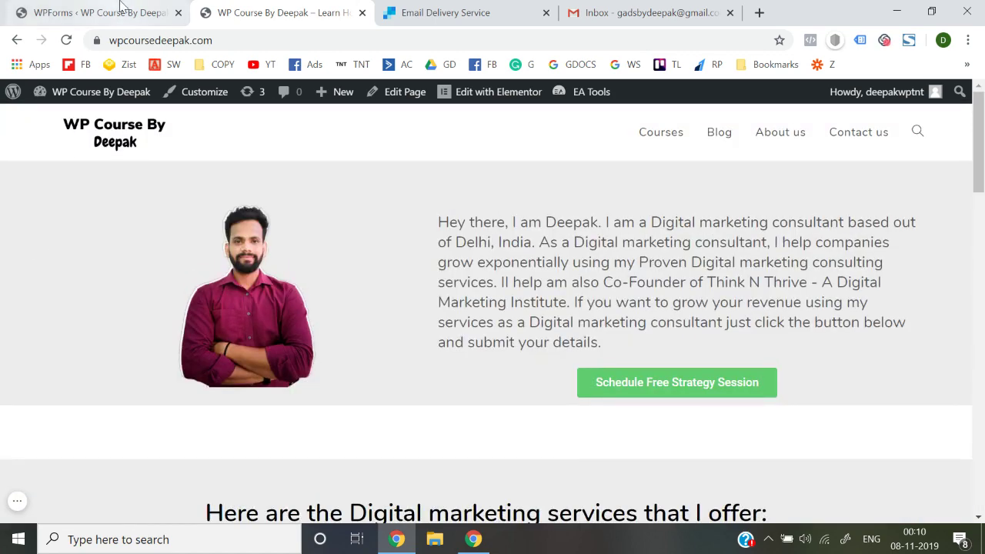
left_click(121, 8)
left_click(496, 8)
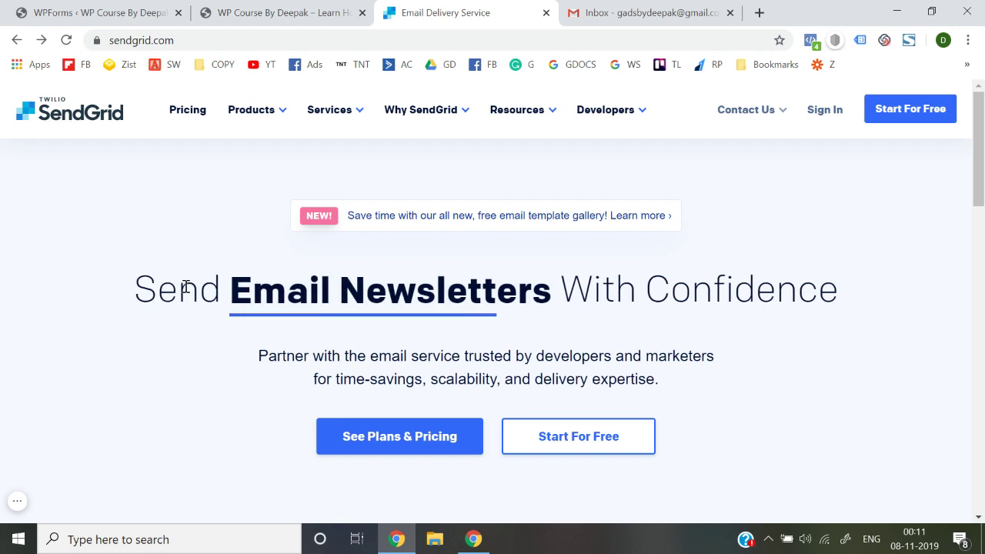
left_click(283, 8)
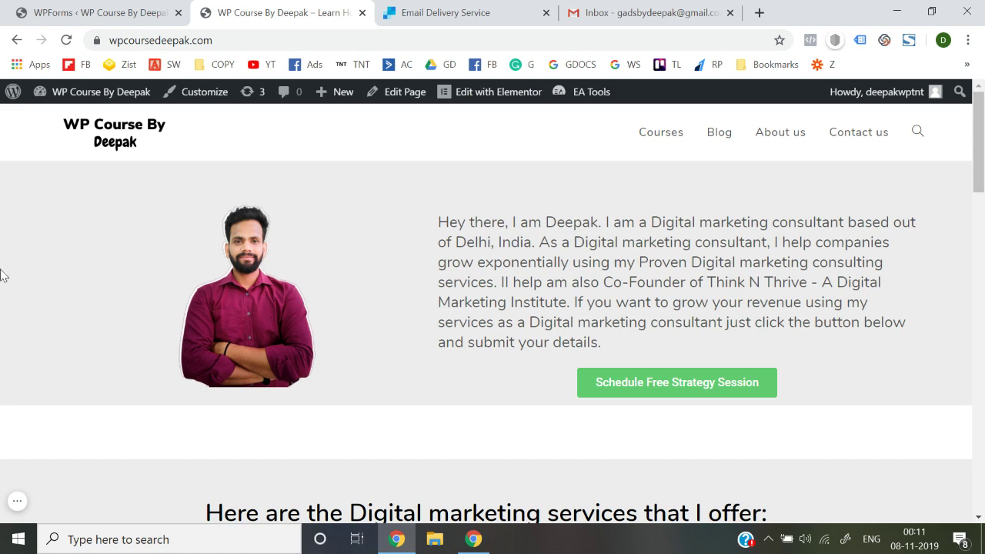
Scroll to the strategy session form and reload the homepage to clear the thank-you message
scroll(435, 315, "down", 4)
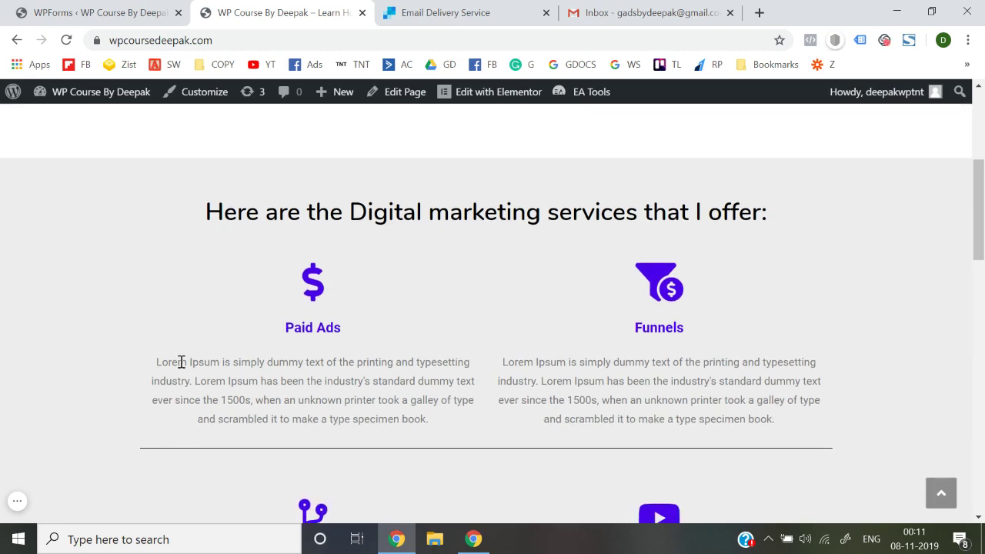
scroll(180, 363, "down", 4)
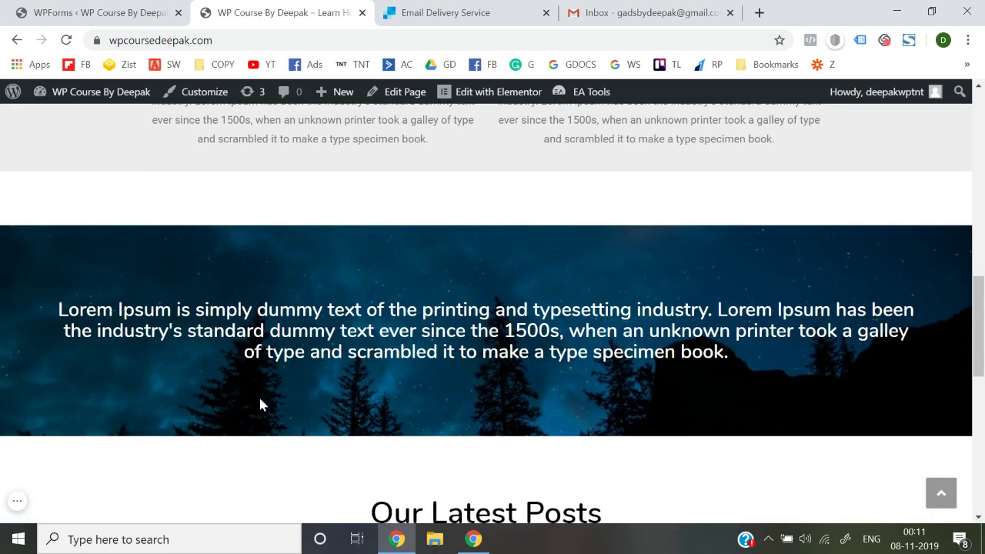
scroll(259, 404, "down", 1)
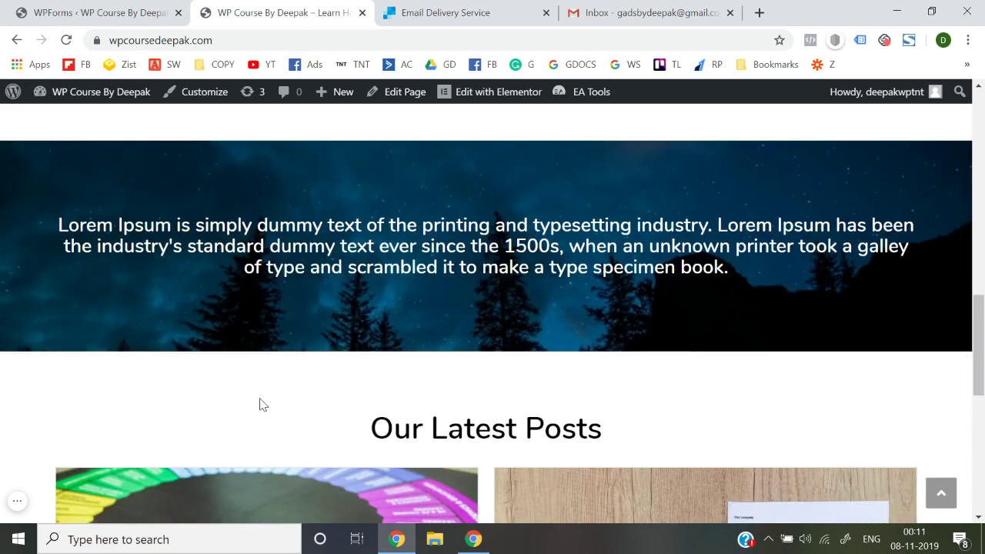
scroll(259, 403, "down", 3)
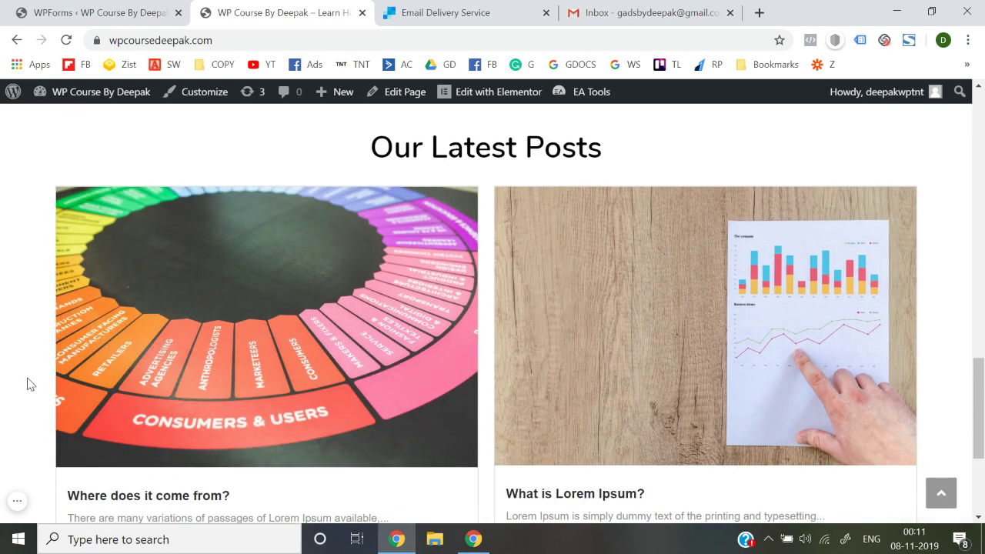
scroll(256, 255, "down", 2)
scroll(272, 332, "down", 1)
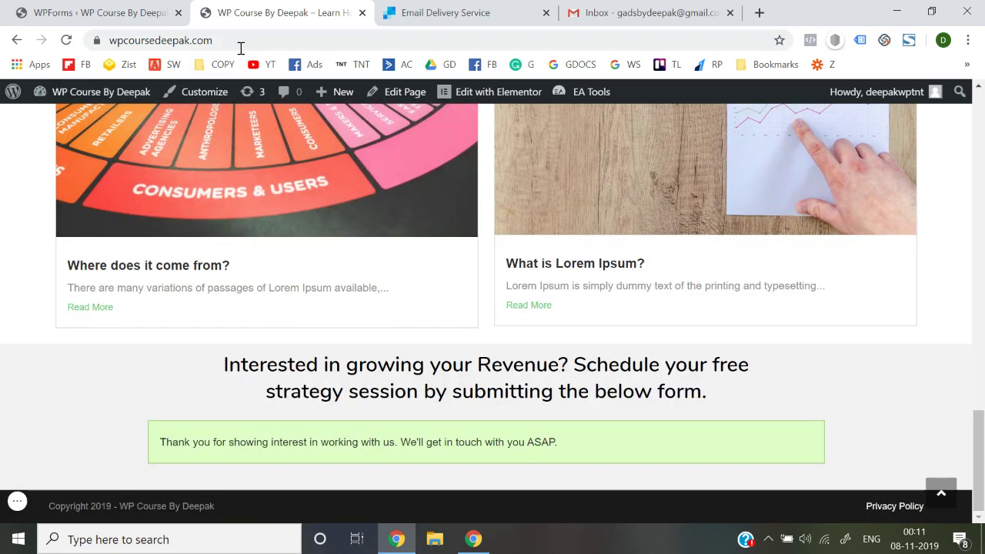
left_click(239, 46)
key("Return")
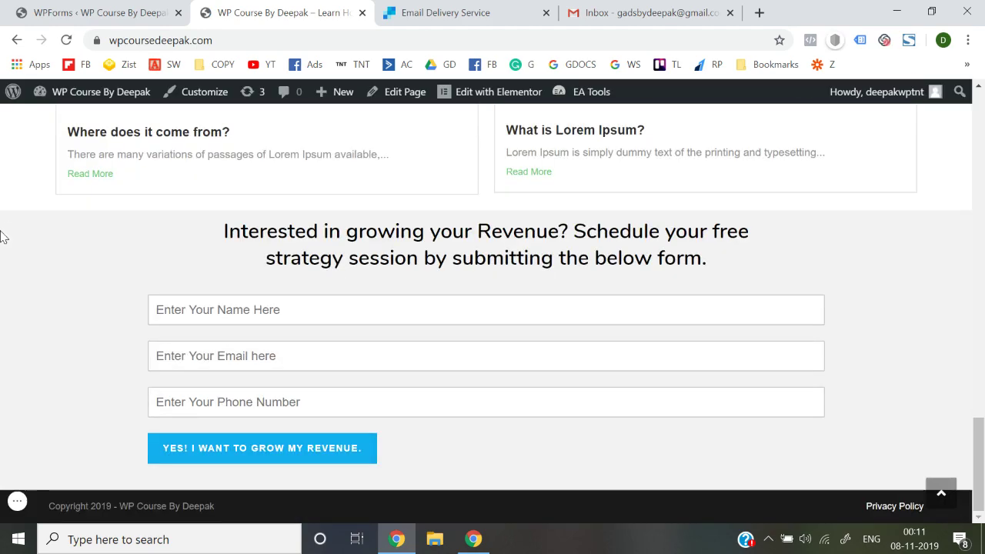
scroll(2, 237, "up", 20)
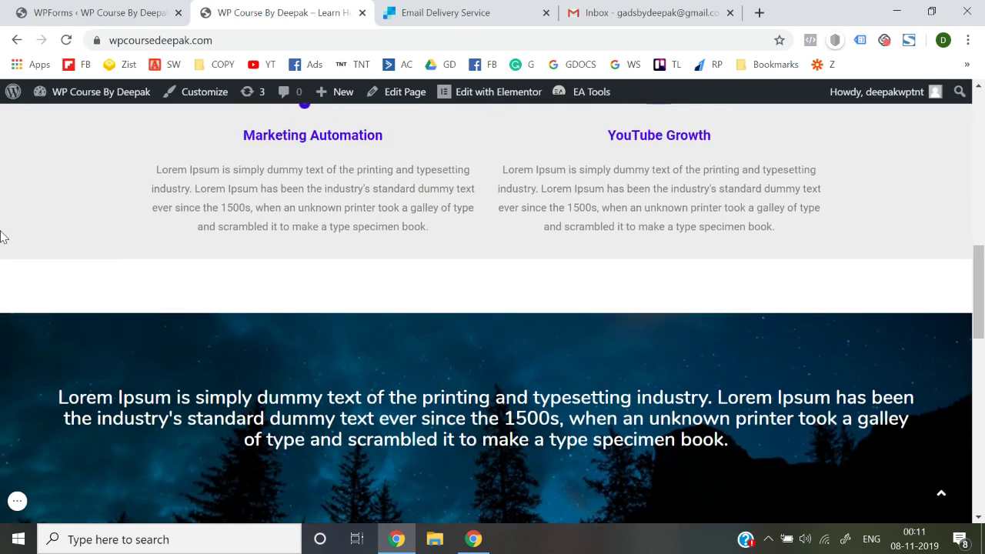
scroll(3, 236, "up", 1)
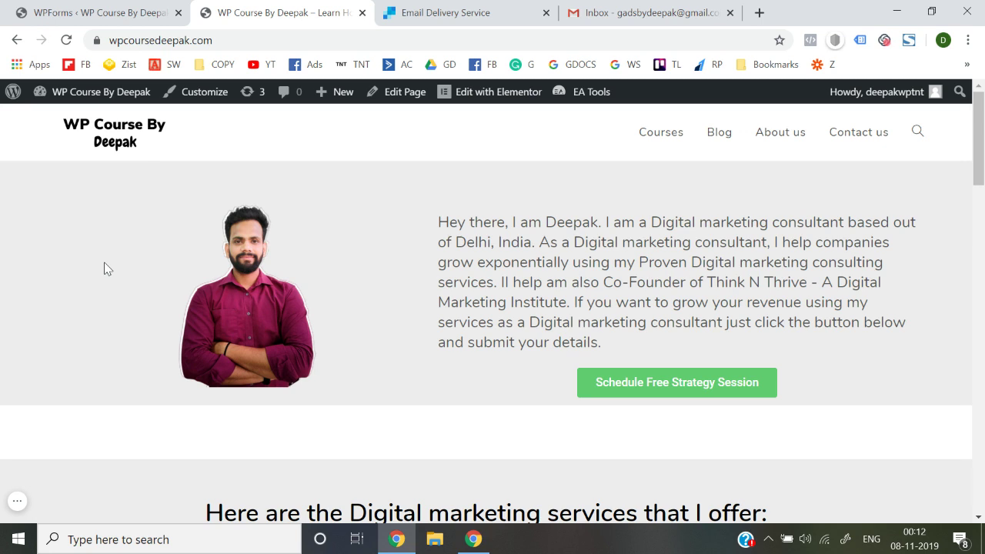
Scroll through the homepage sections
scroll(107, 268, "down", 5)
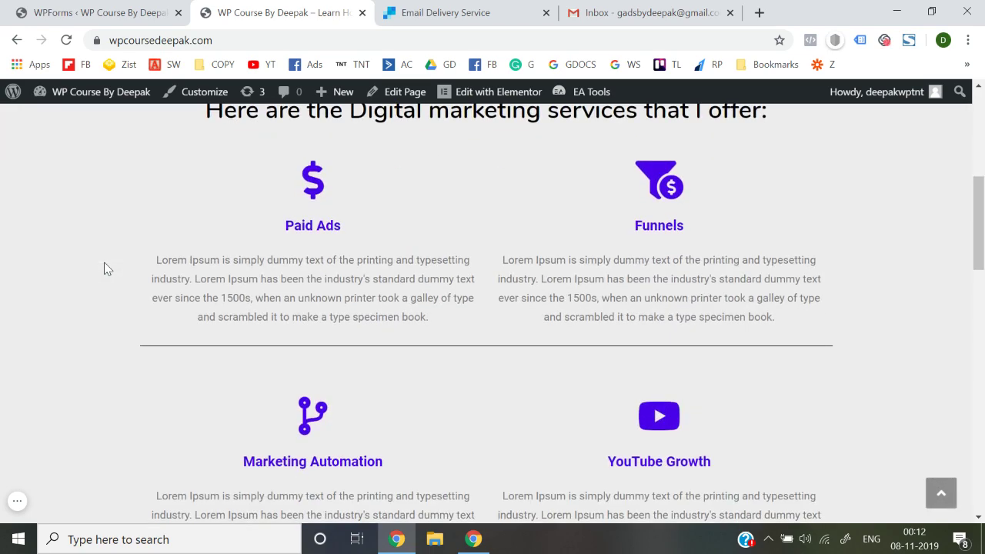
scroll(104, 262, "down", 12)
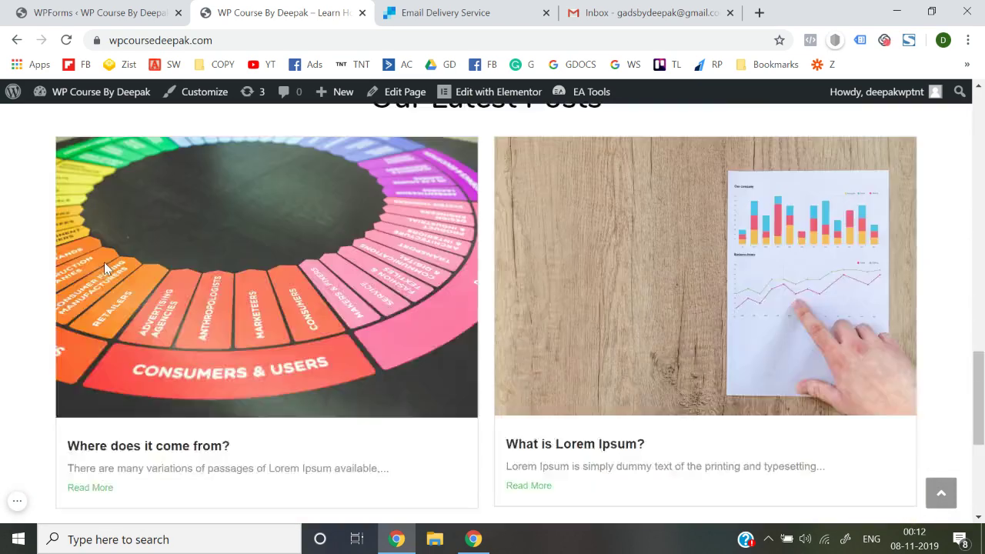
scroll(104, 261, "up", 5)
scroll(104, 268, "up", 10)
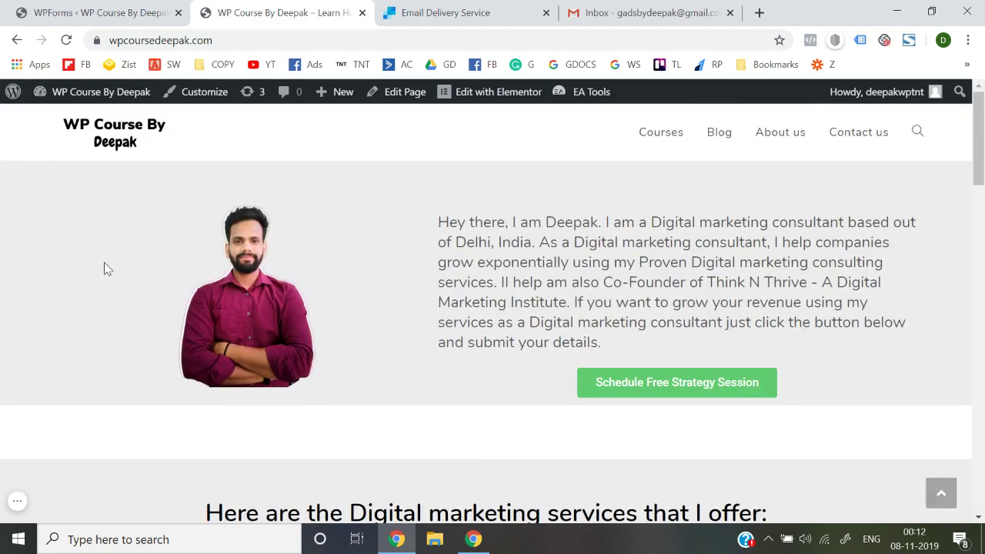
scroll(107, 268, "down", 5)
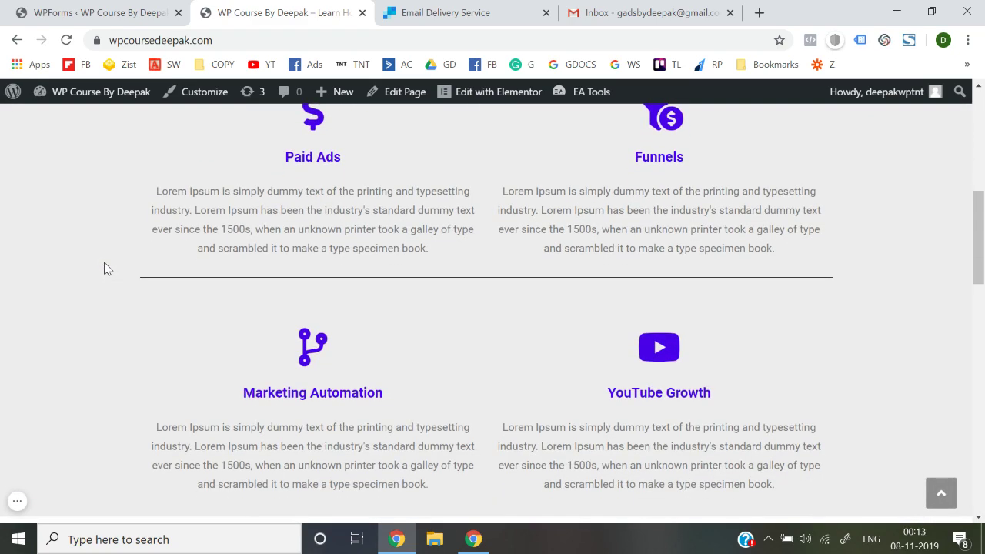
scroll(107, 269, "up", 5)
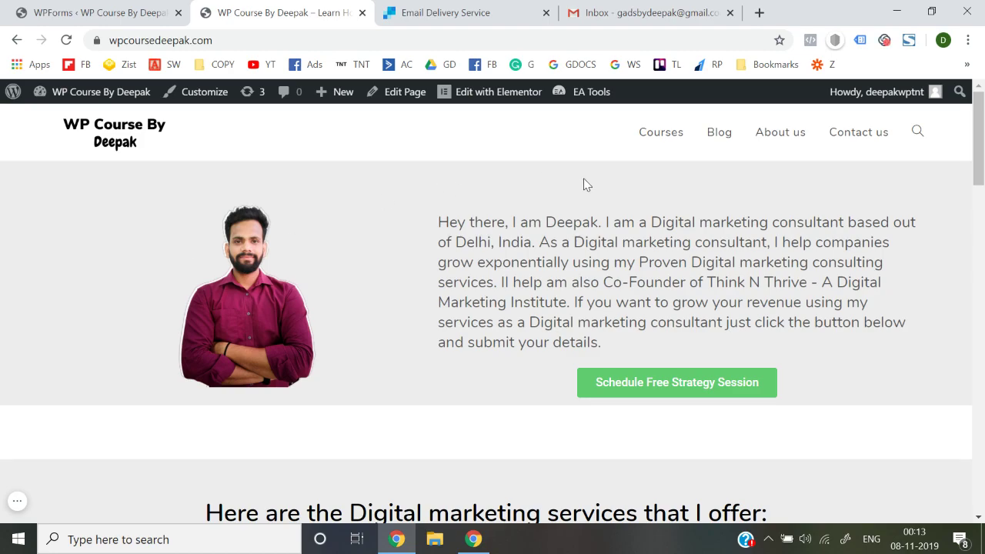
scroll(582, 183, "down", 15)
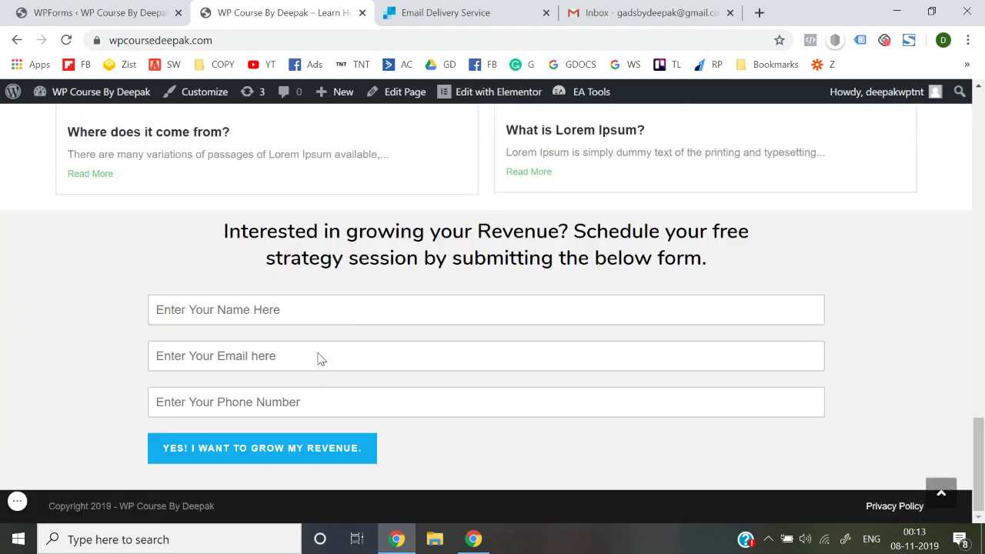
scroll(318, 355, "up", 6)
scroll(319, 354, "up", 8)
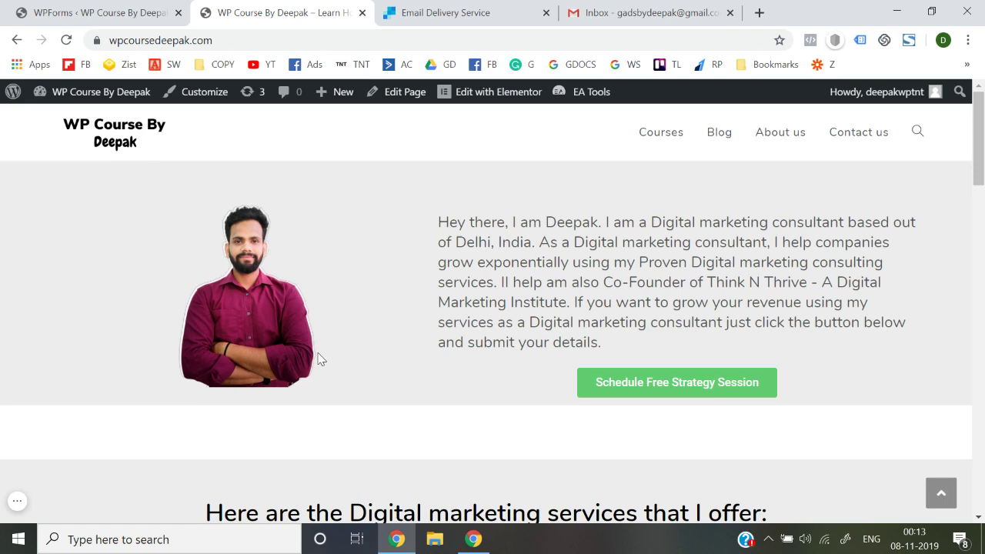
Open the Blog page from the top menu, then the Courses page
left_click(725, 132)
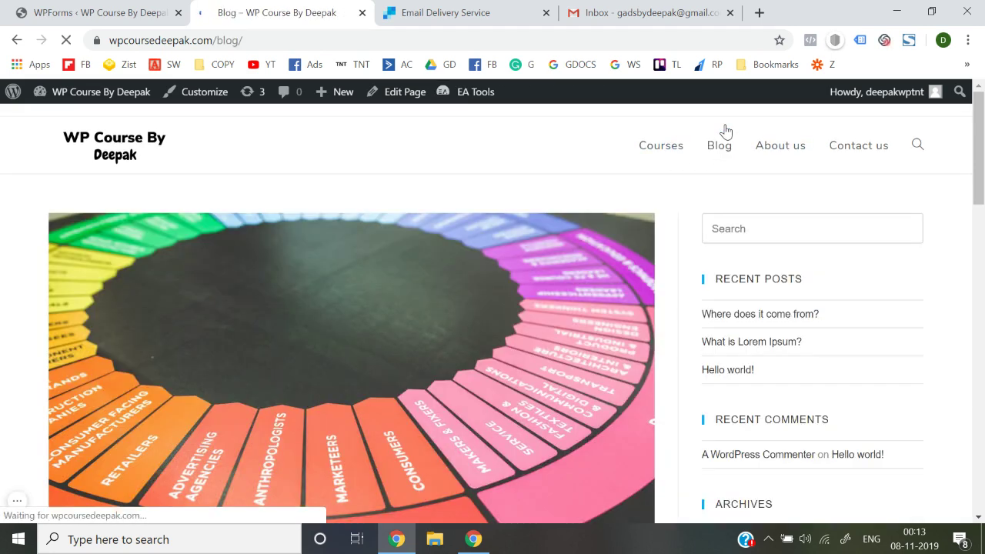
scroll(637, 308, "down", 15)
scroll(637, 308, "up", 15)
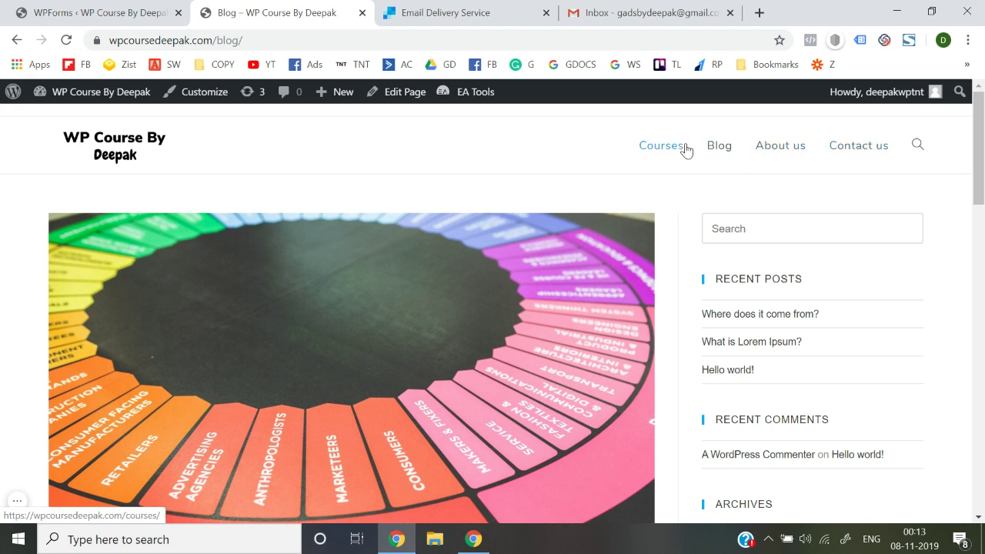
left_click(659, 149)
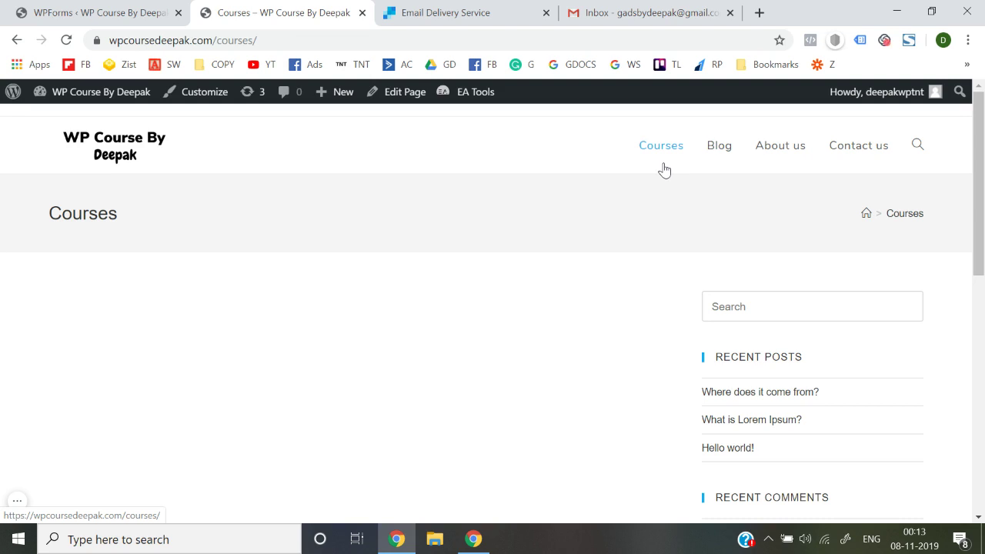
Start a new WordPress page from the admin and title it 'Facebook Ads Course'
left_click(107, 139)
left_click(125, 6)
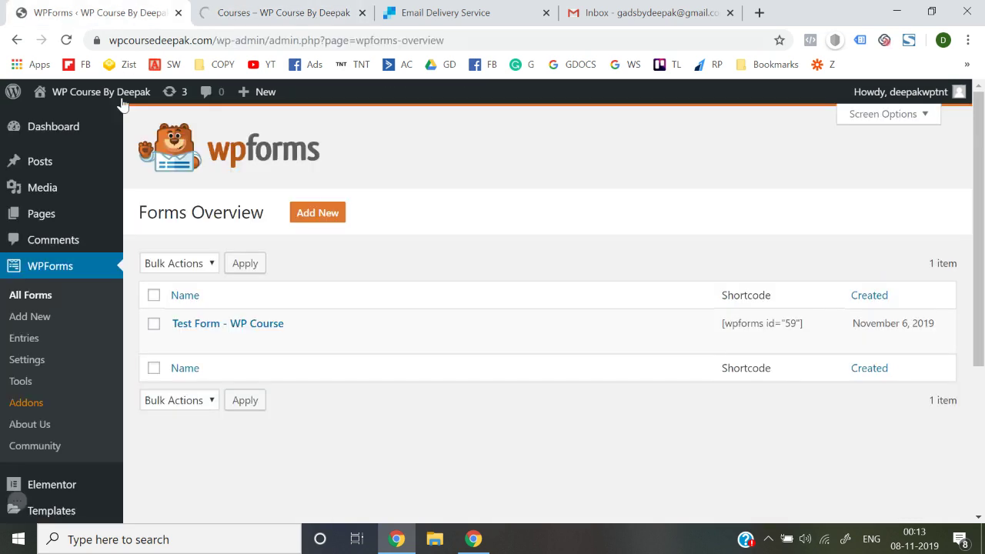
mouse_move(108, 223)
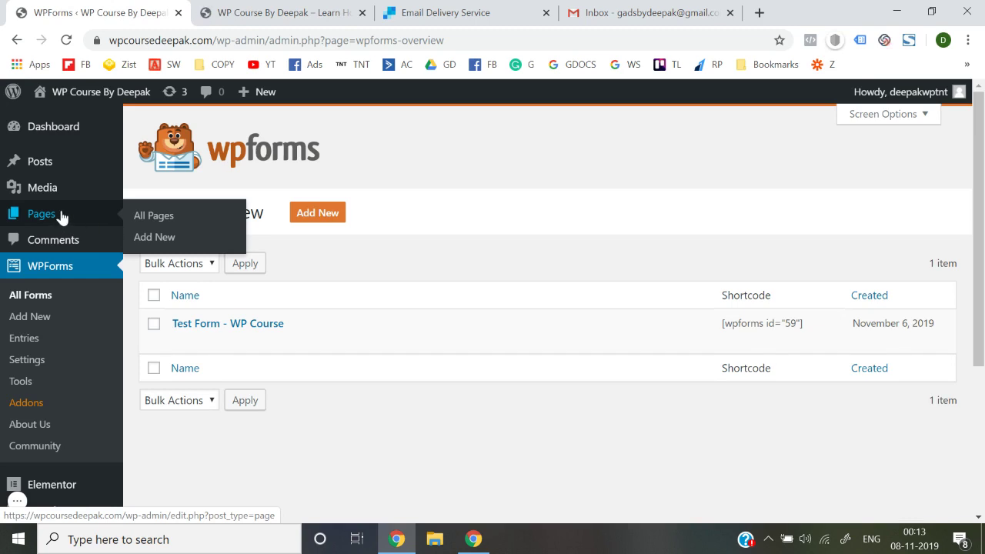
left_click(150, 240)
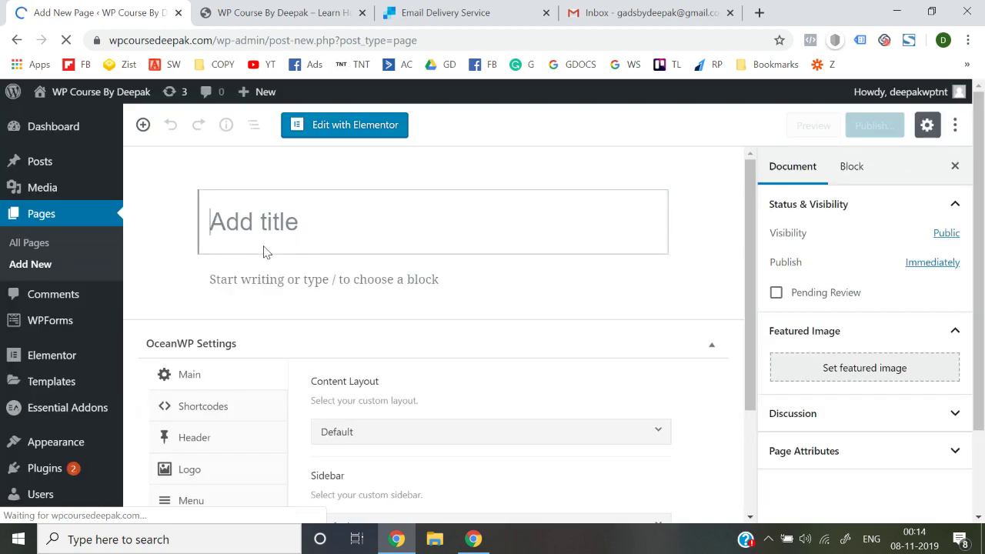
type("F")
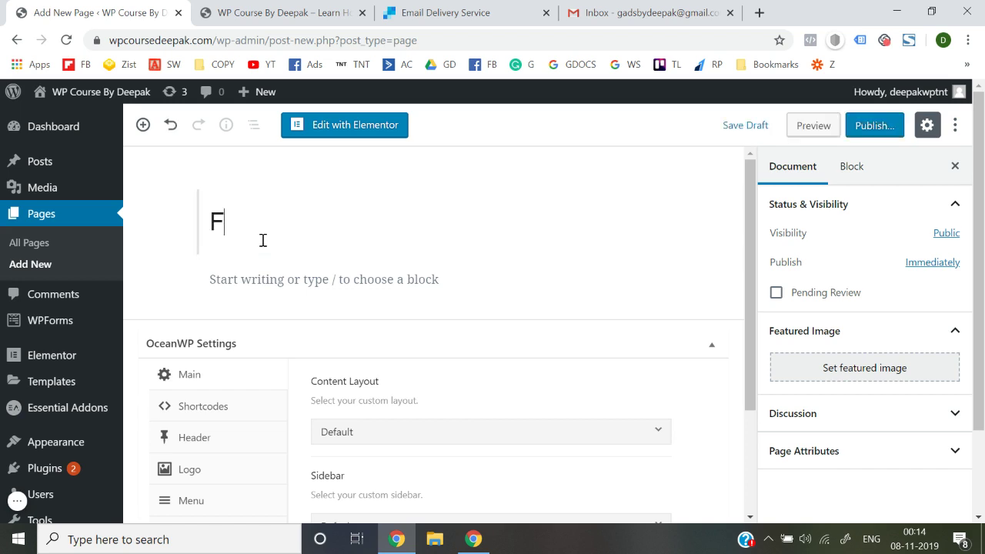
type("acebook Ads Course")
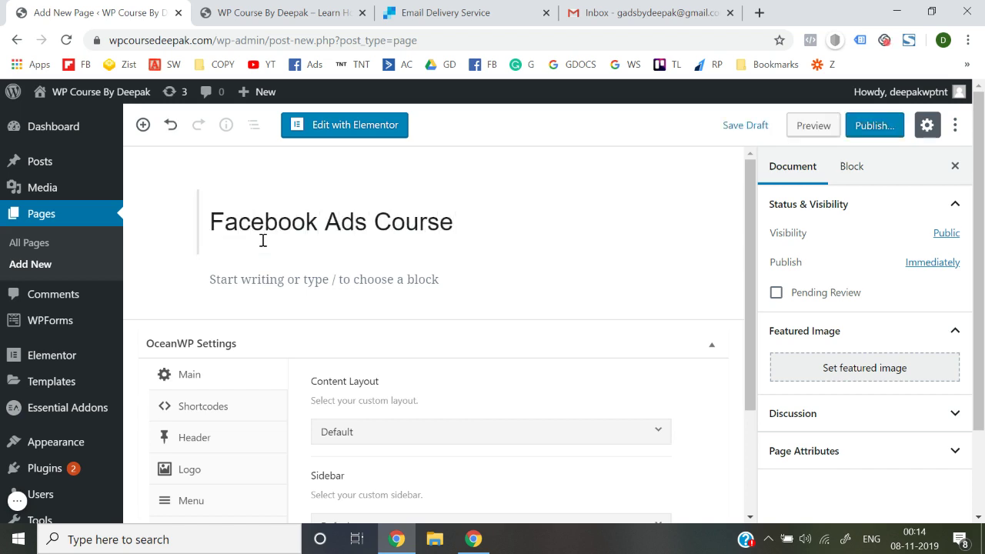
Publish the Facebook Ads Course page and begin another new page
left_click(867, 127)
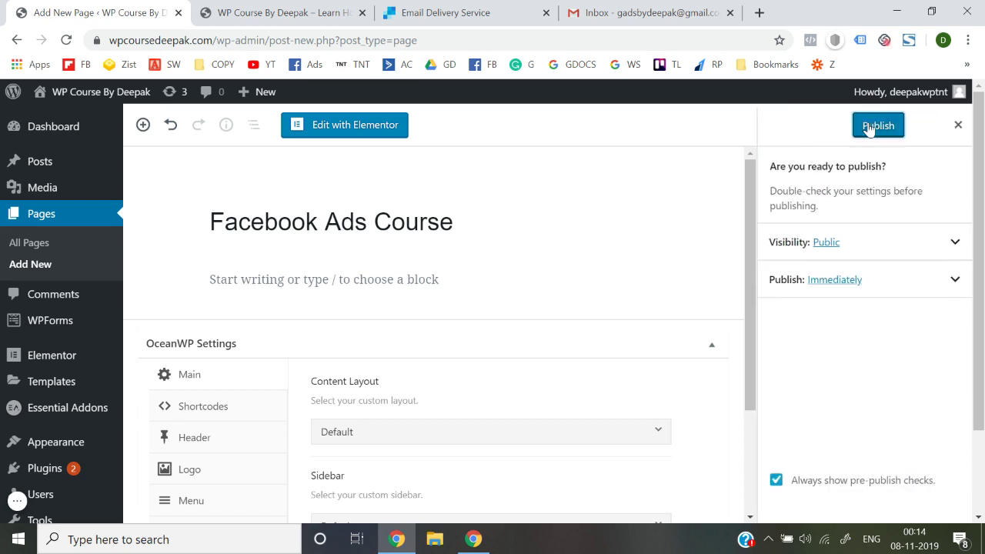
left_click(869, 126)
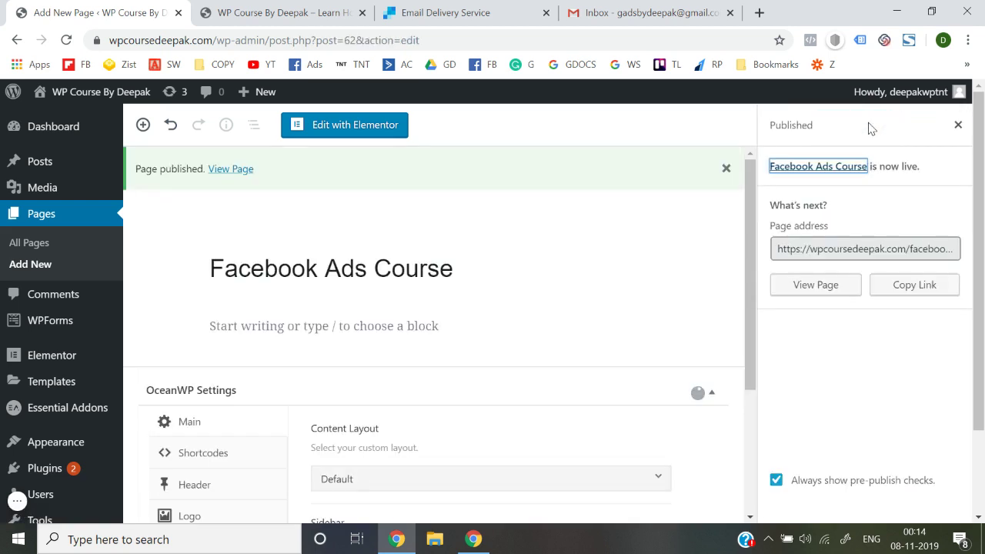
left_click(958, 125)
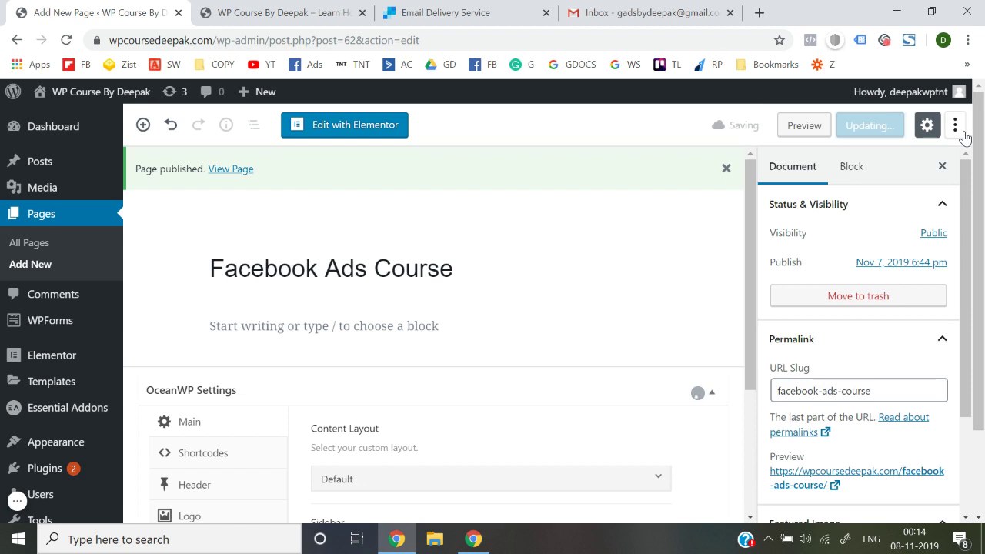
left_click(37, 269)
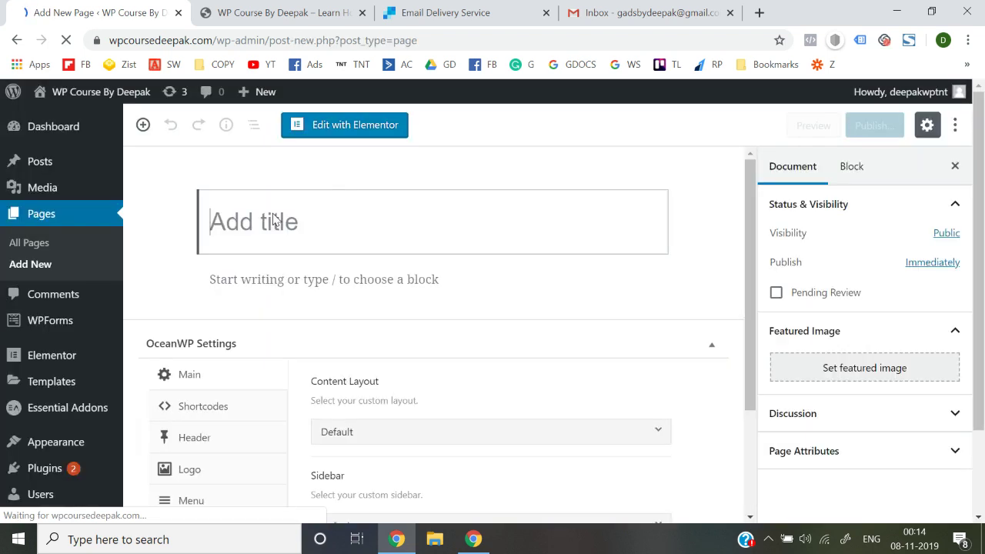
Title the new page 'Google Ads Course' and publish it
type("Goo")
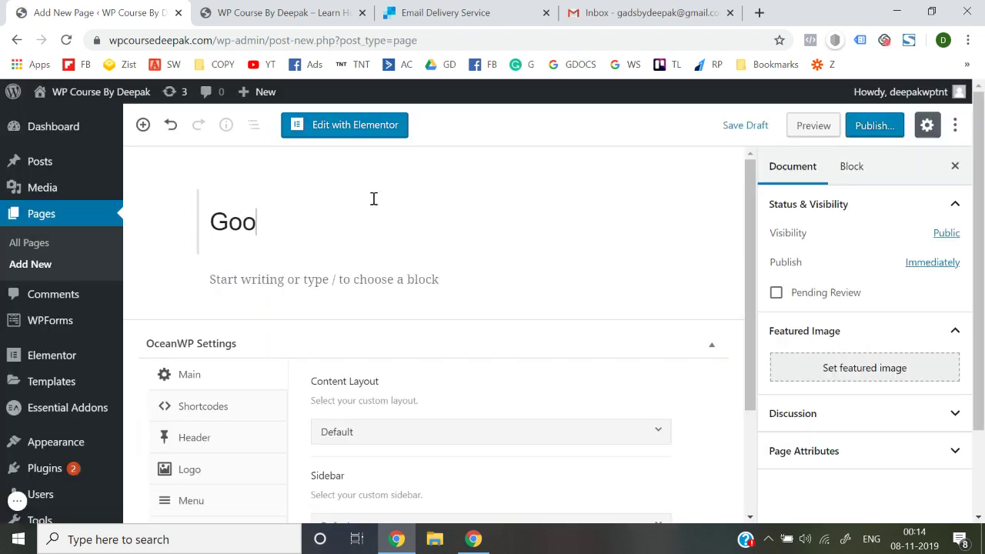
type("gle Ads Cou")
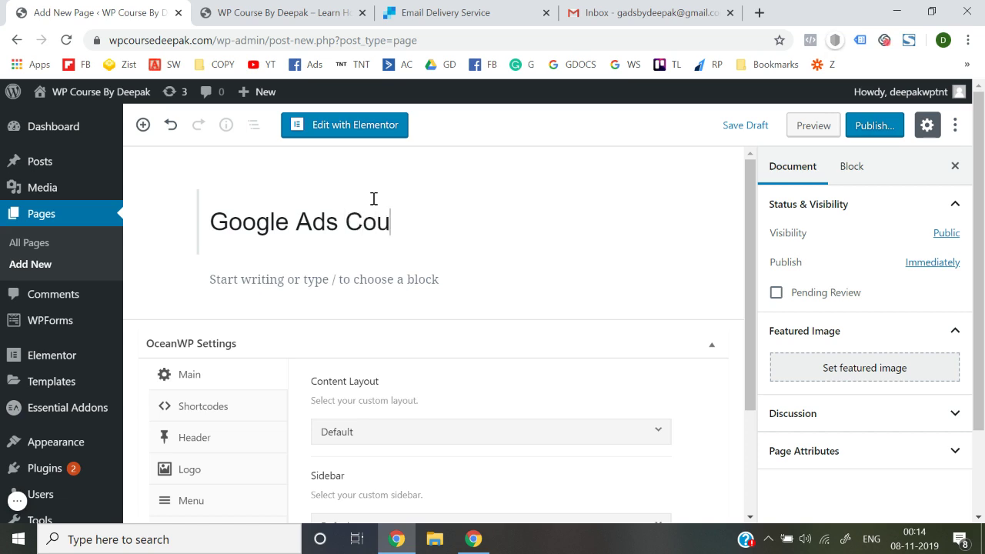
type("rse")
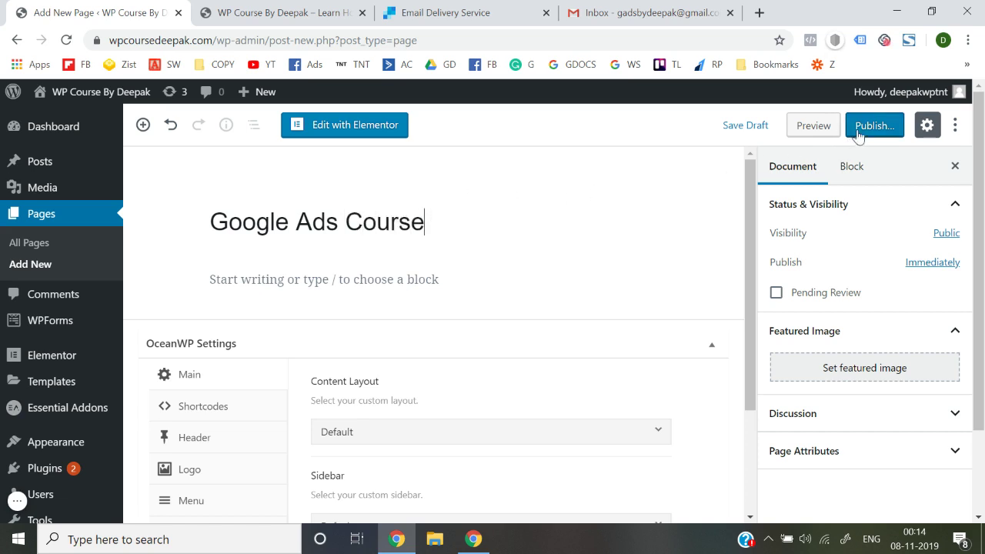
left_click(859, 133)
left_click(858, 134)
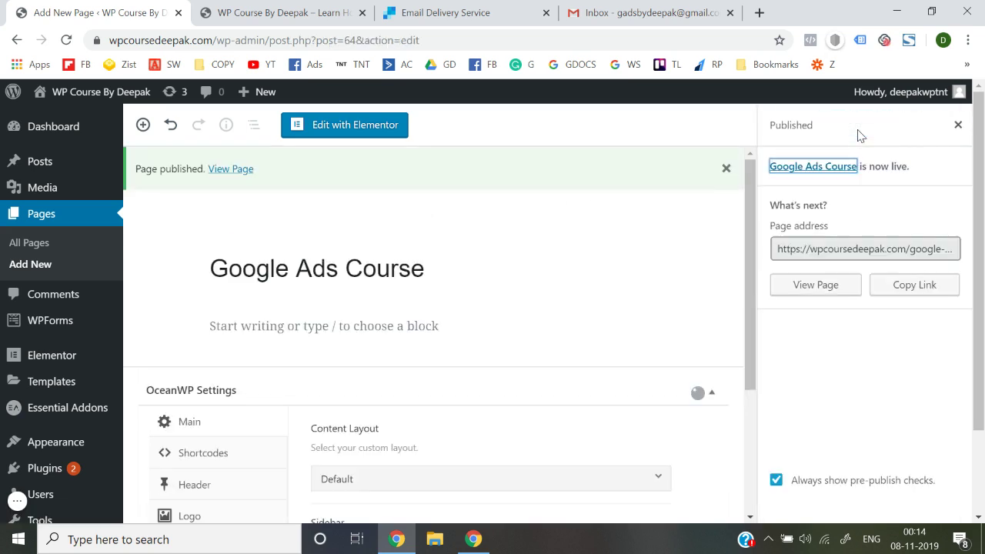
left_click(957, 124)
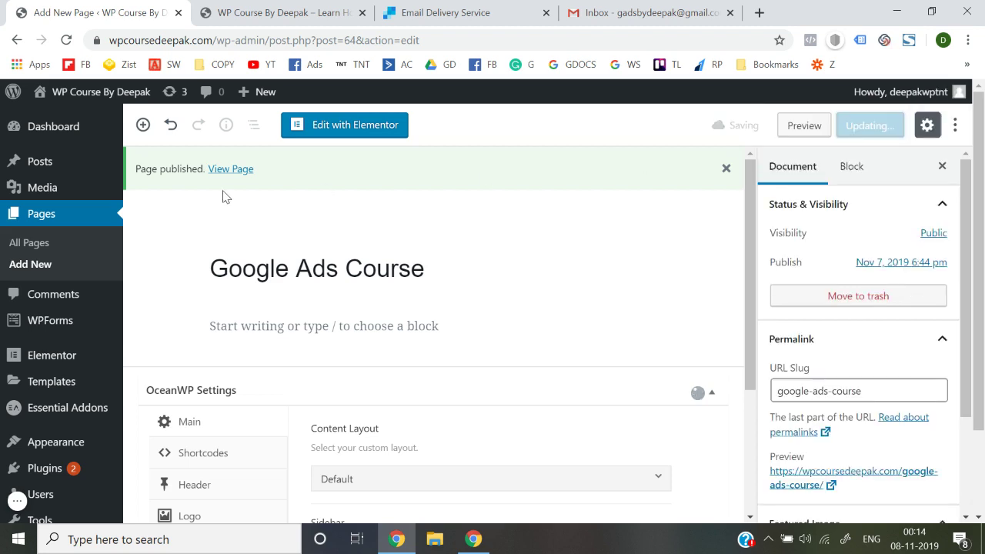
Check the live site, then go to Appearance > Menus in the admin
left_click(279, 9)
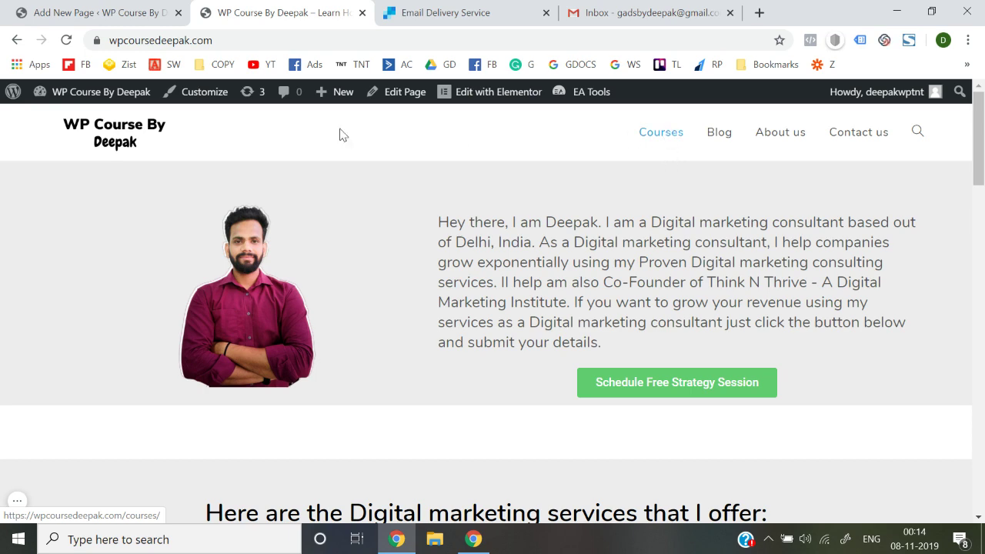
left_click(68, 9)
scroll(30, 307, "down", 1)
mouse_move(48, 315)
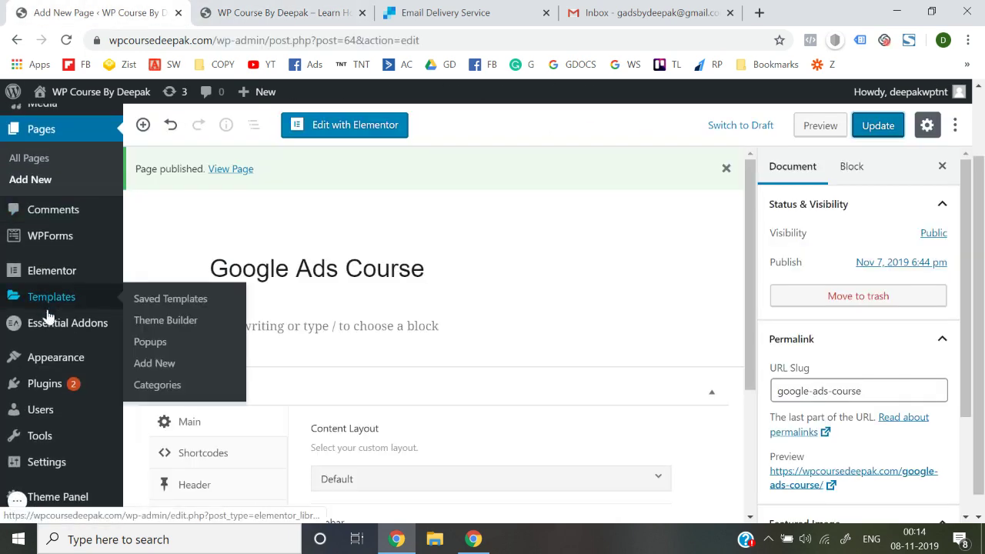
mouse_move(67, 384)
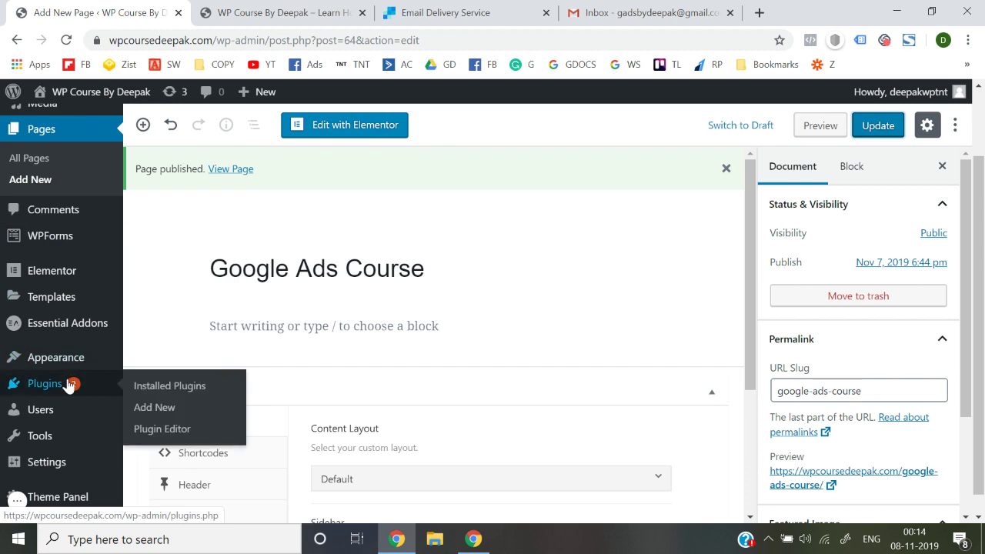
mouse_move(73, 362)
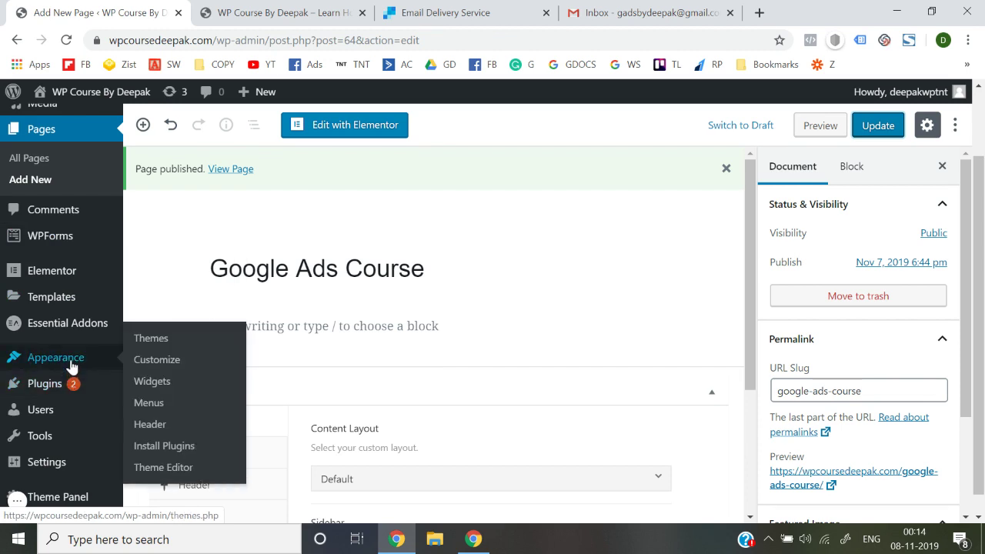
left_click(149, 402)
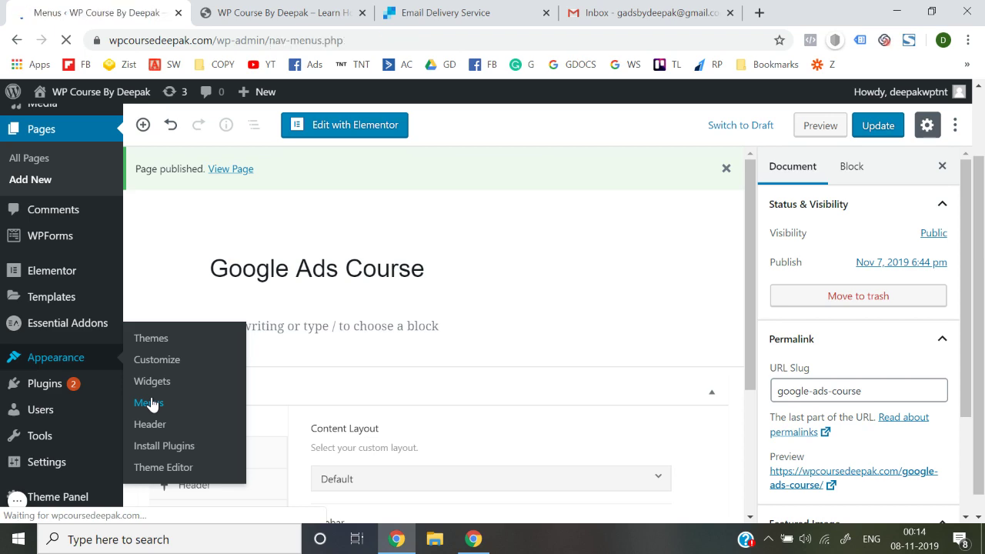
Add the checked Google Ads Course and Facebook Ads Course pages to the Header Menu
scroll(297, 403, "down", 3)
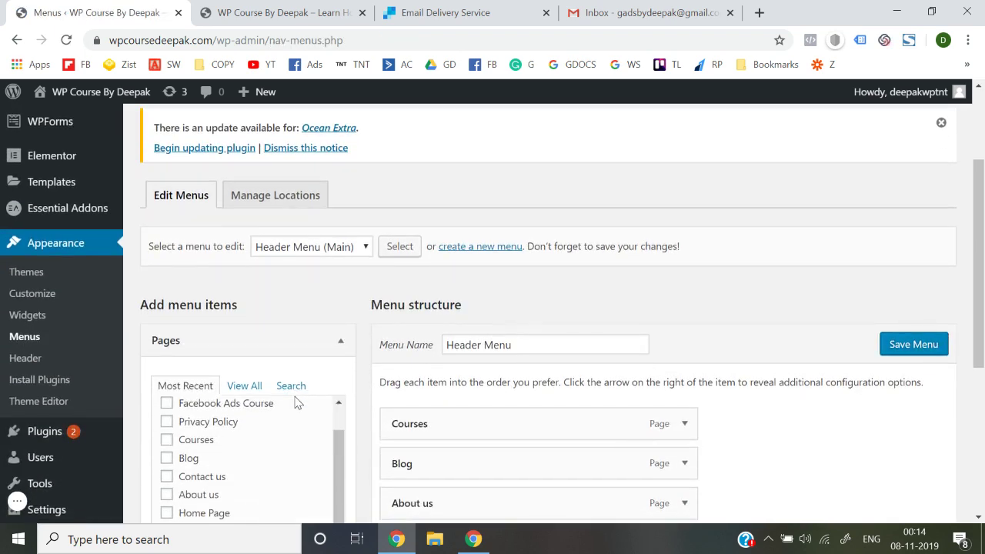
scroll(433, 328, "down", 2)
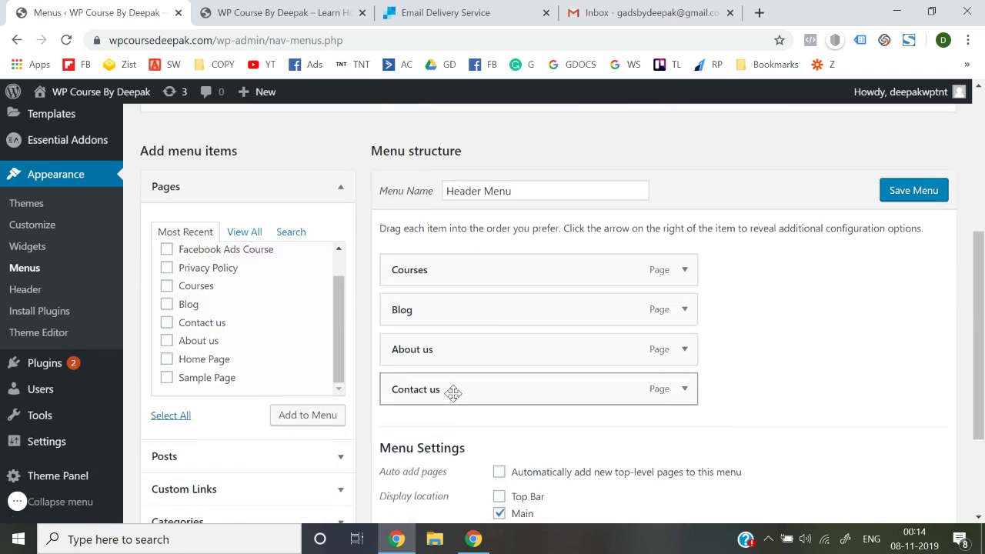
scroll(220, 336, "up", 1)
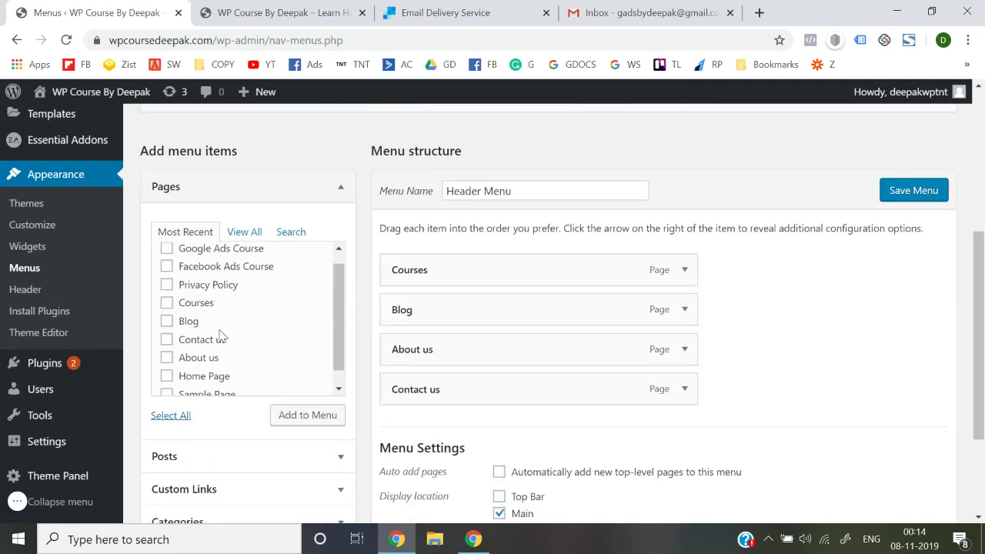
scroll(207, 333, "up", 1)
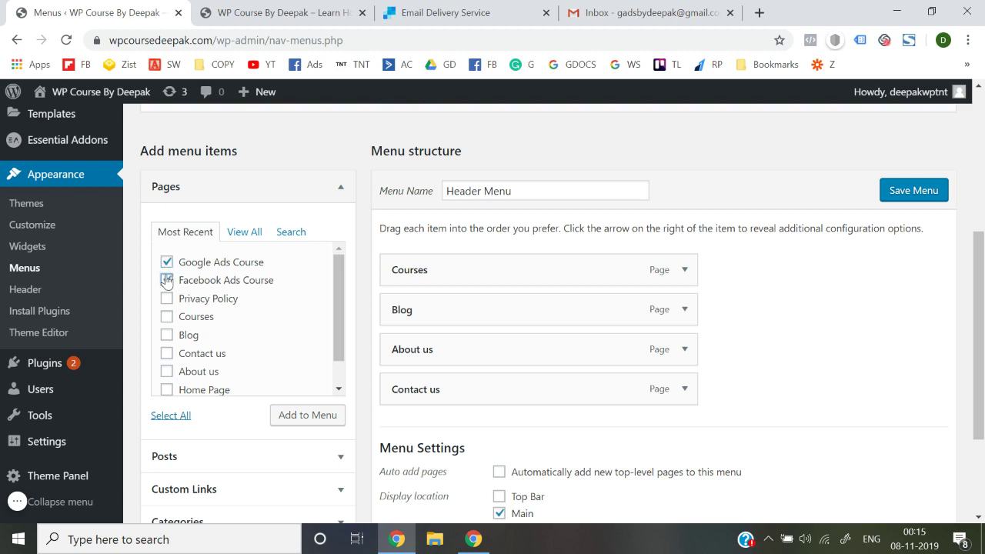
left_click(297, 420)
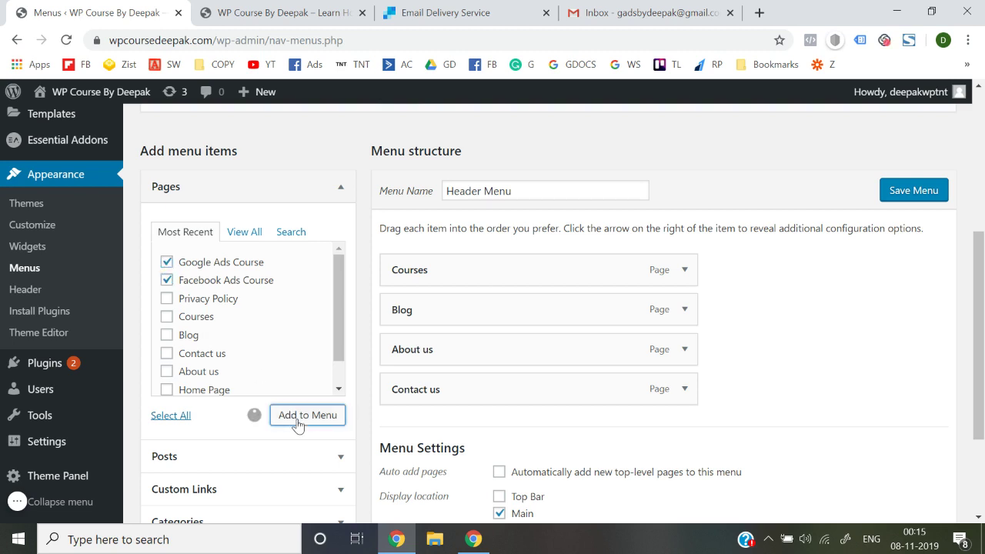
Nest both course pages under Courses as sub items and save the menu
scroll(688, 347, "down", 1)
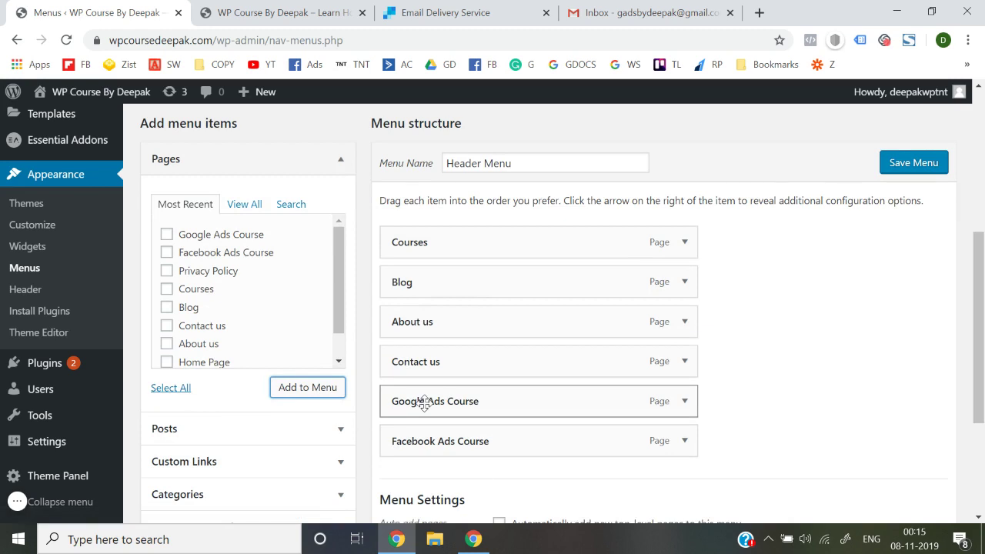
left_click_drag(424, 403, 463, 282)
left_click_drag(421, 430, 425, 315)
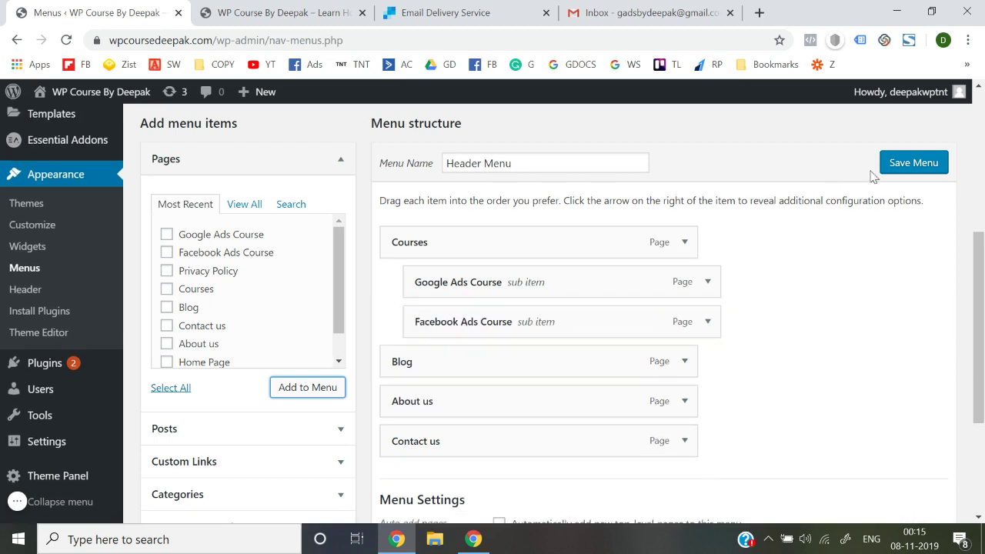
left_click(911, 164)
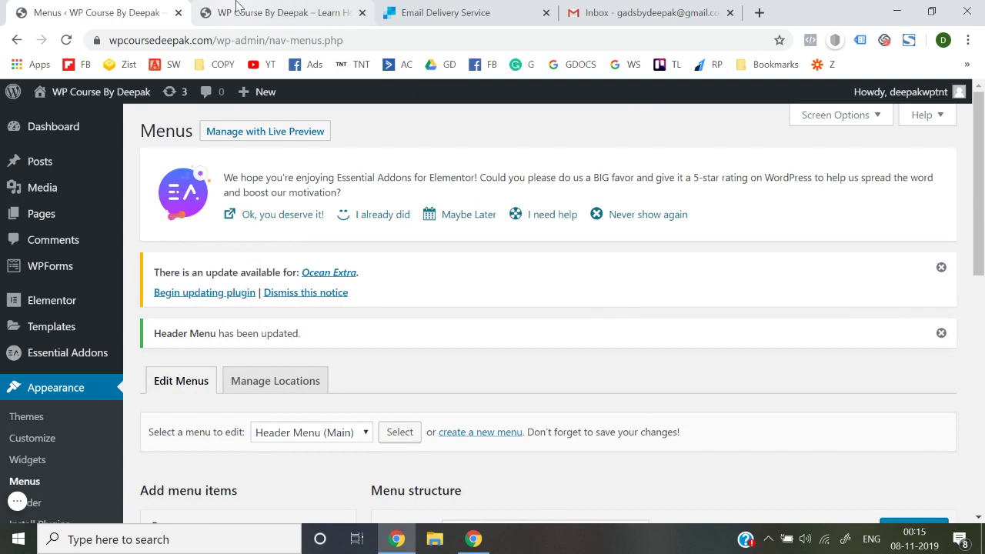
left_click(239, 9)
left_click(310, 42)
key("Return")
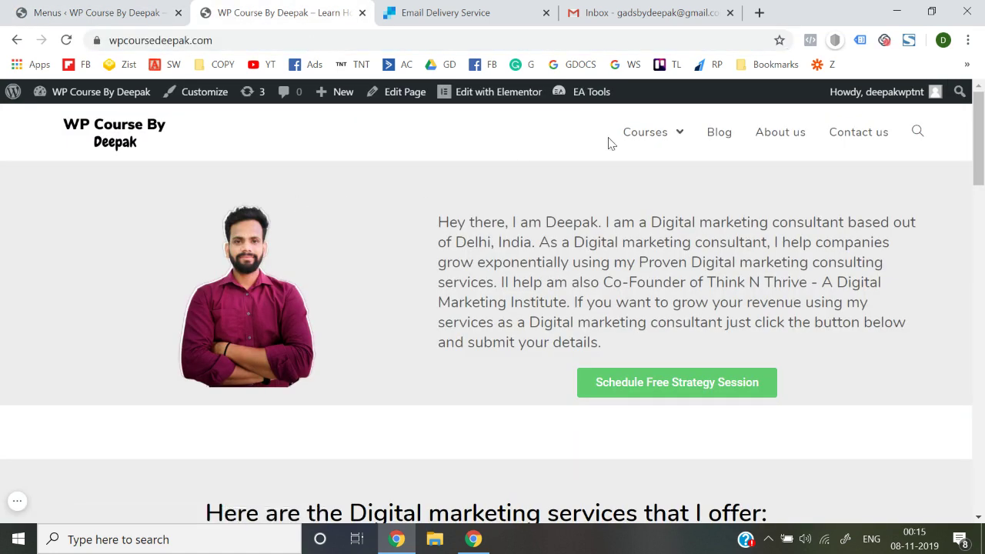
mouse_move(679, 144)
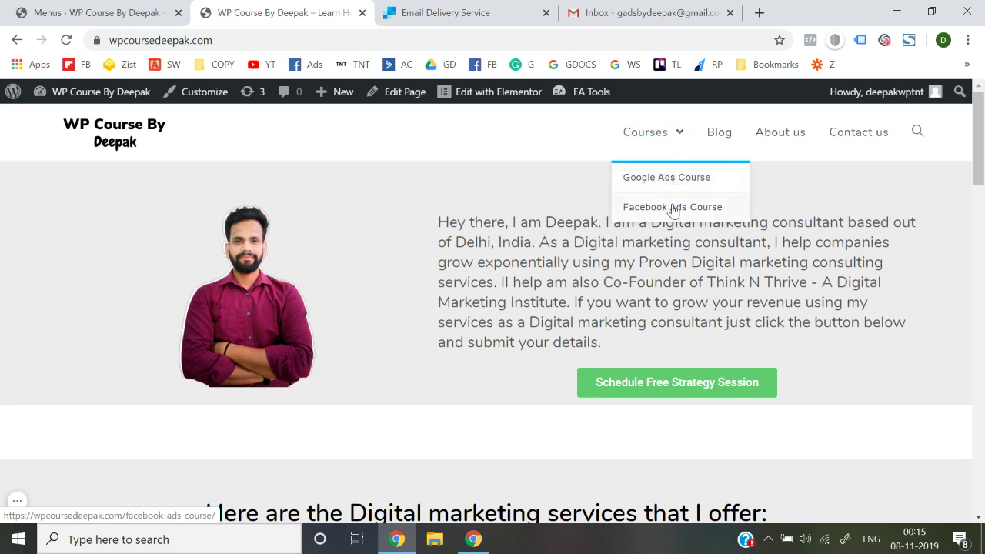
left_click(646, 137)
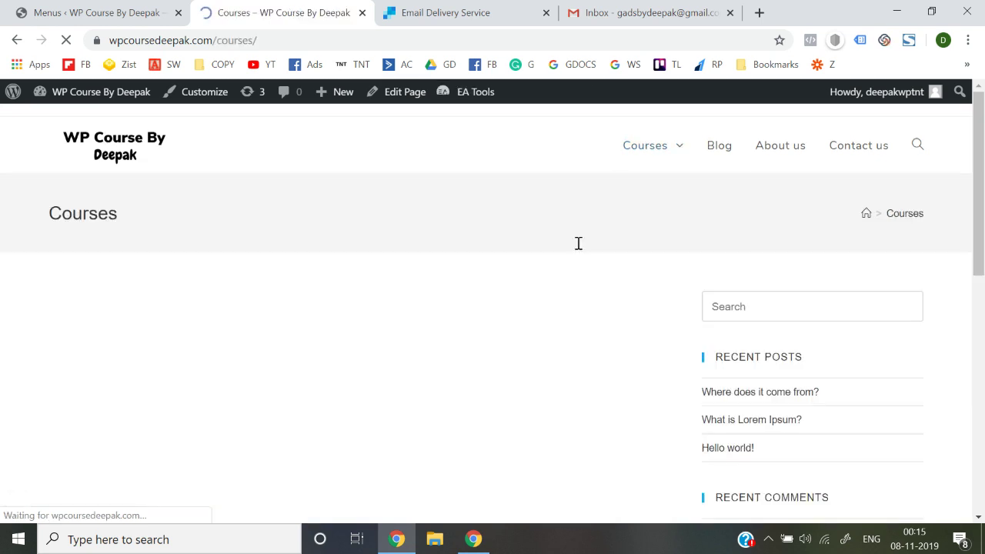
mouse_move(677, 151)
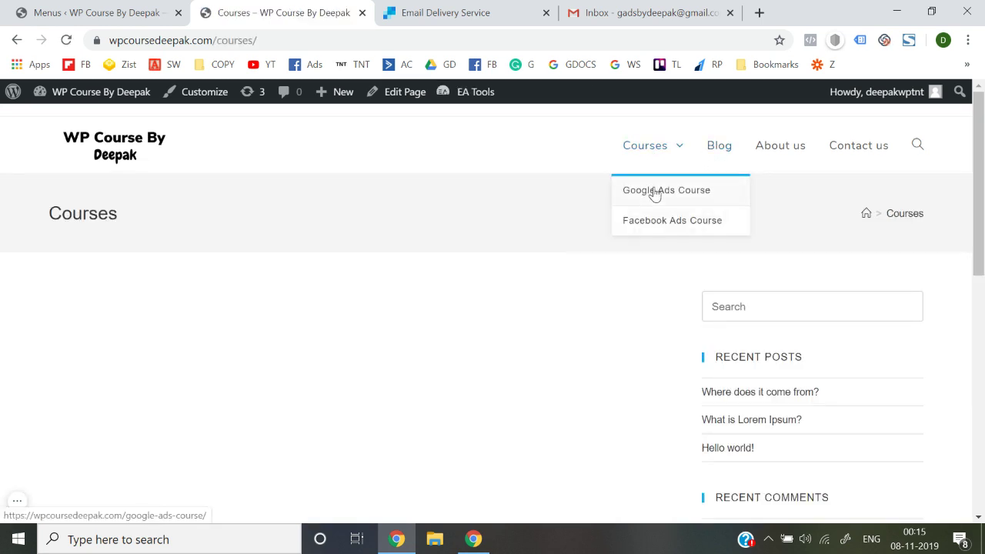
left_click(648, 157)
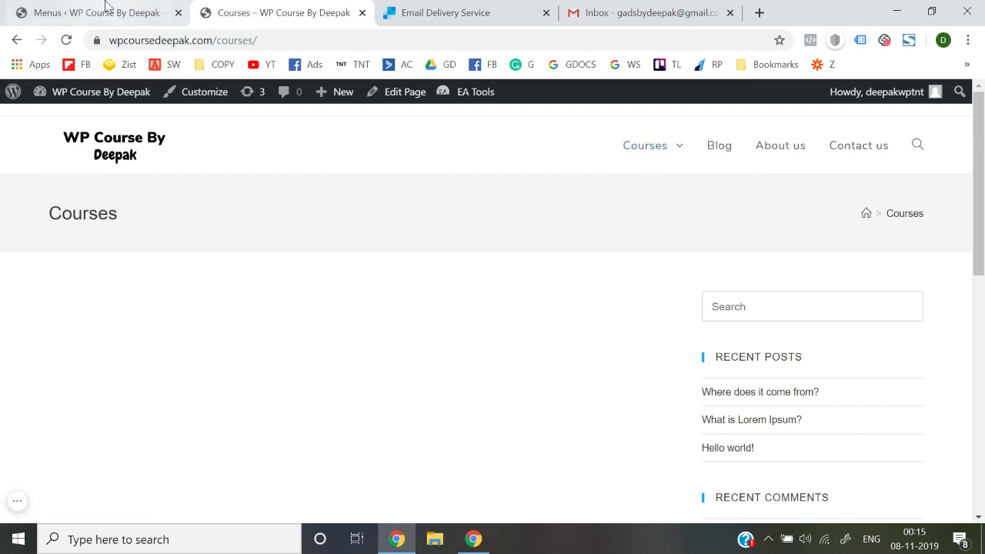
left_click(106, 9)
scroll(364, 369, "down", 5)
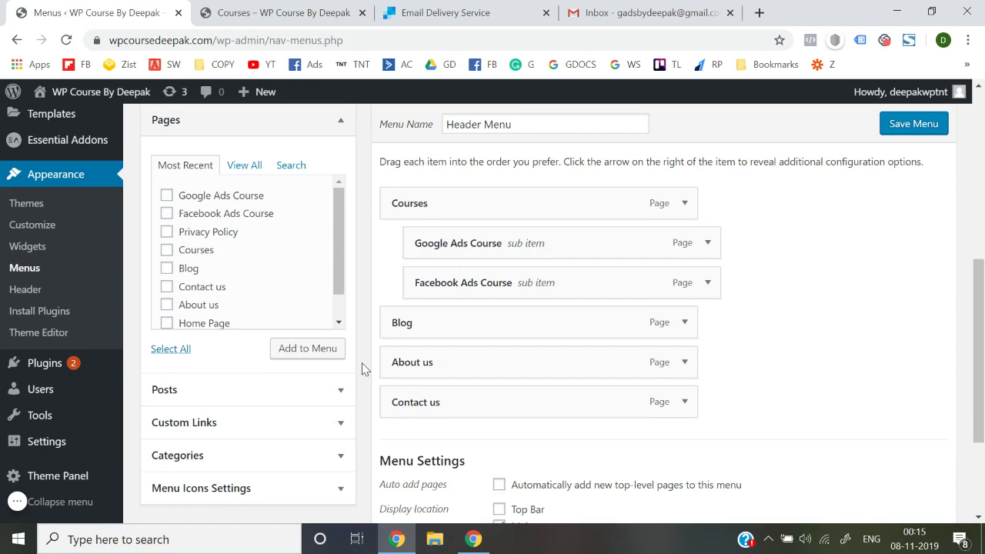
Tick Disable link on the Courses menu item and save the Header Menu
left_click(682, 205)
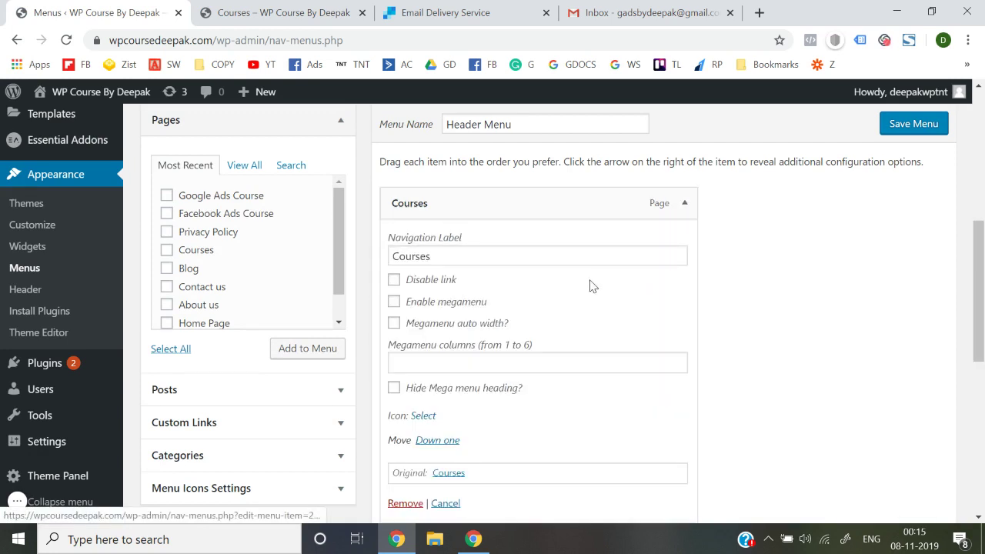
left_click(394, 280)
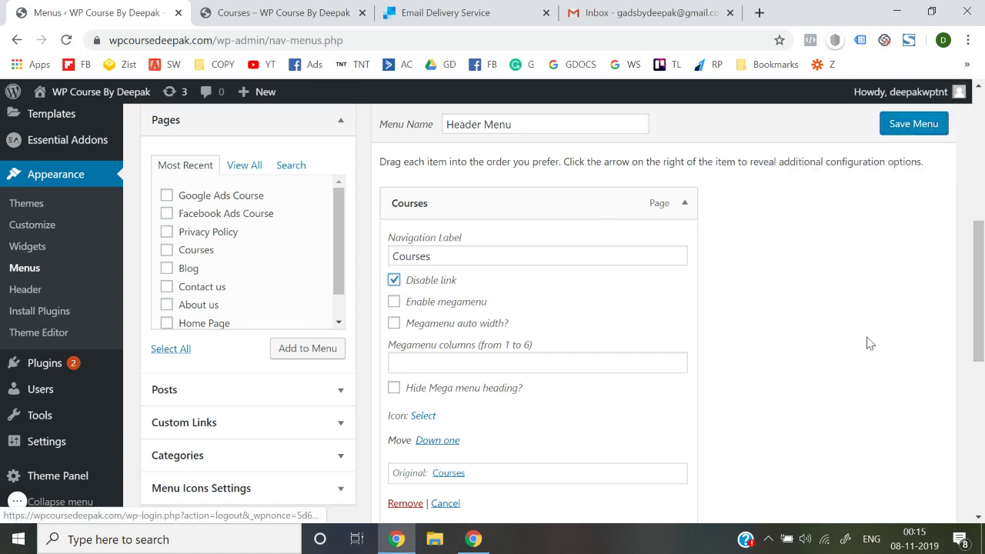
scroll(869, 343, "down", 5)
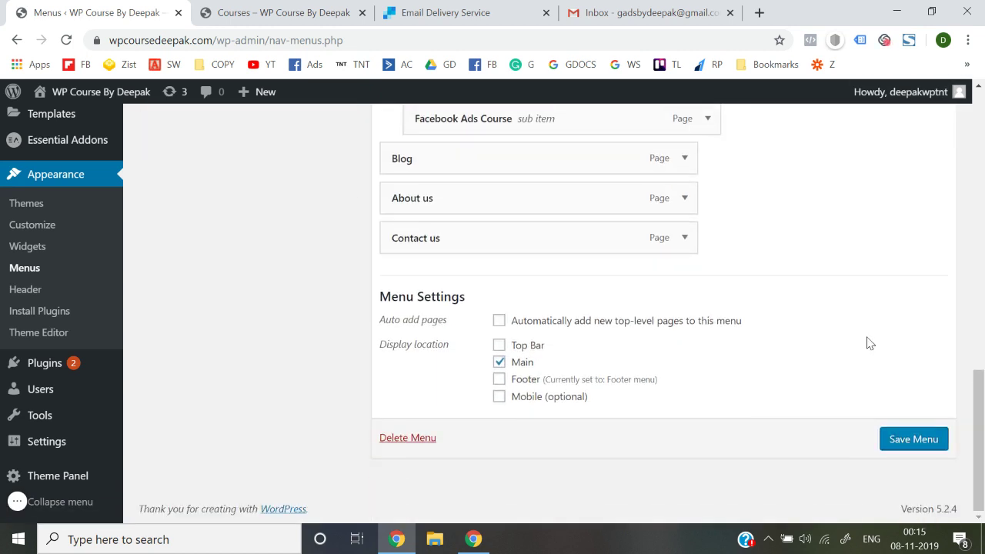
left_click(902, 437)
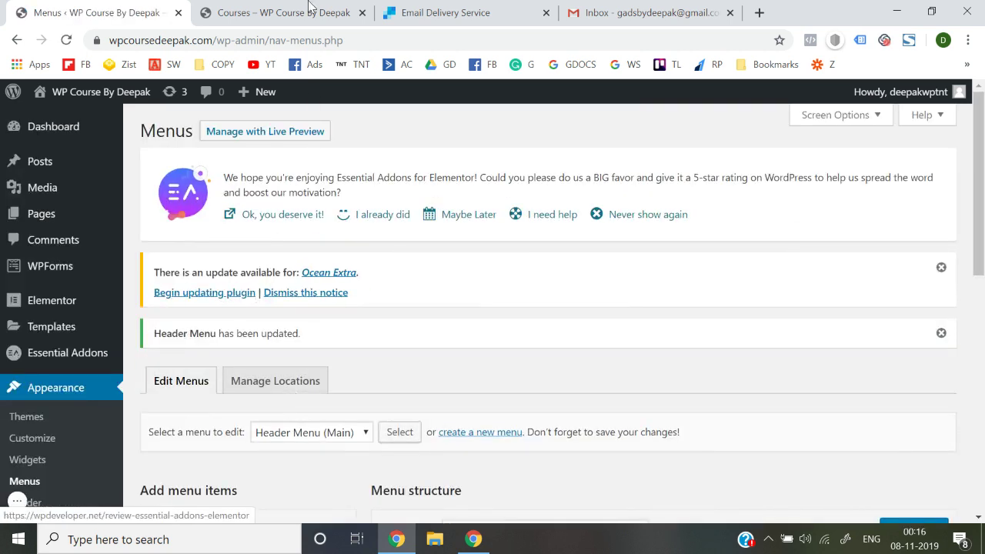
left_click(306, 9)
left_click(121, 151)
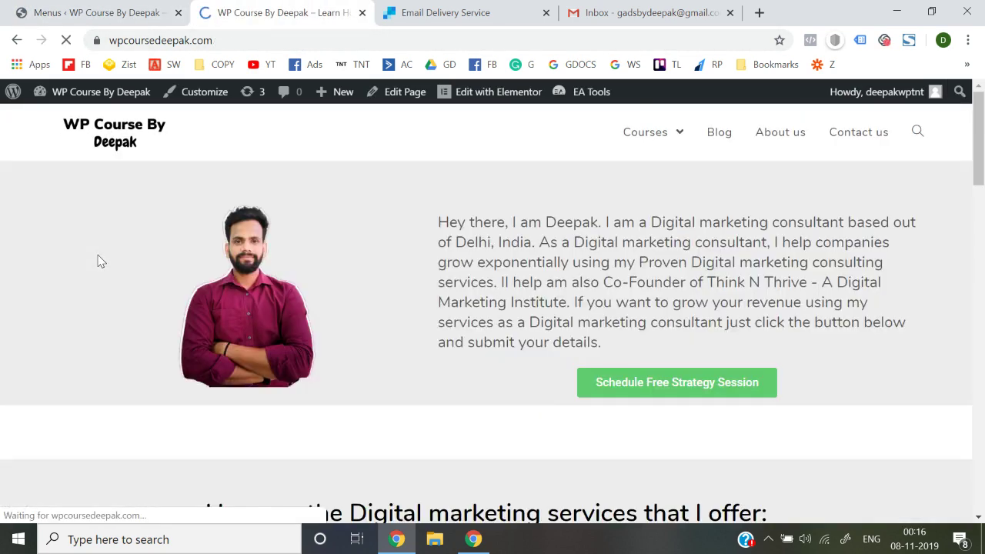
mouse_move(652, 140)
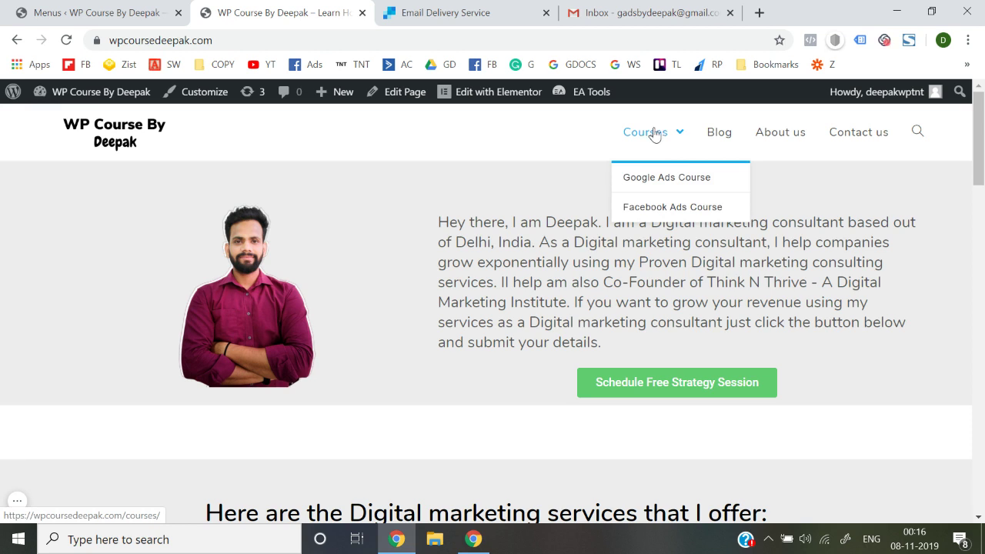
left_click(653, 190)
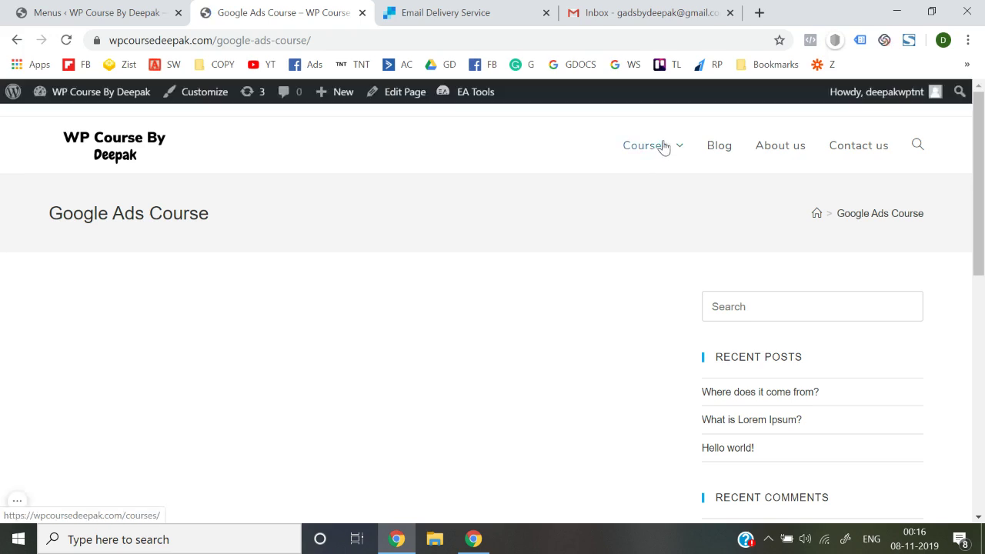
mouse_move(653, 152)
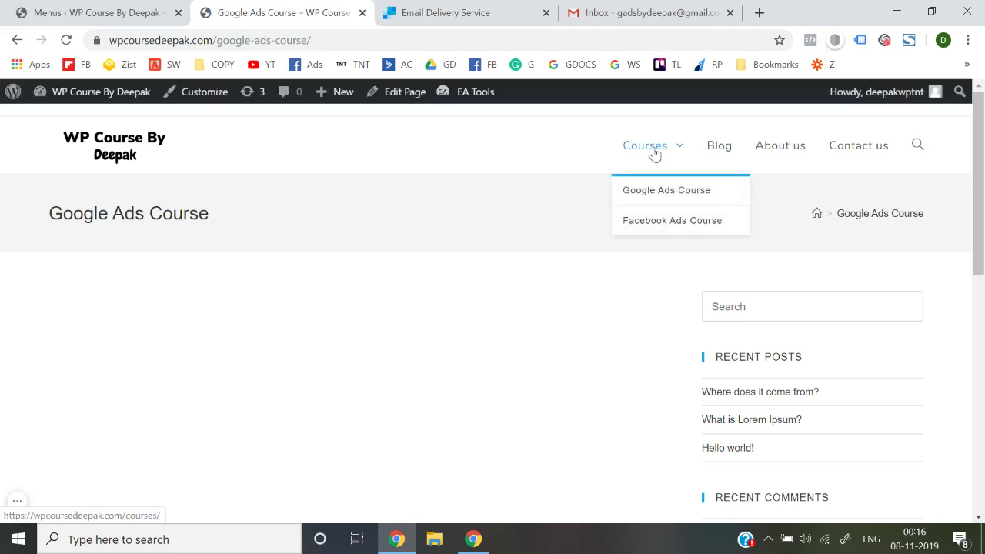
left_click(116, 157)
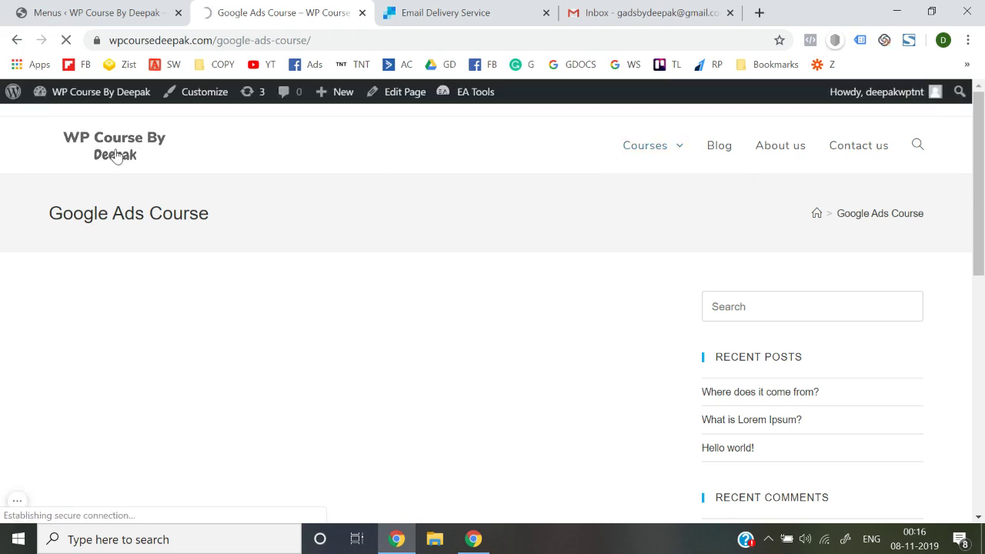
scroll(389, 359, "down", 8)
scroll(388, 359, "up", 8)
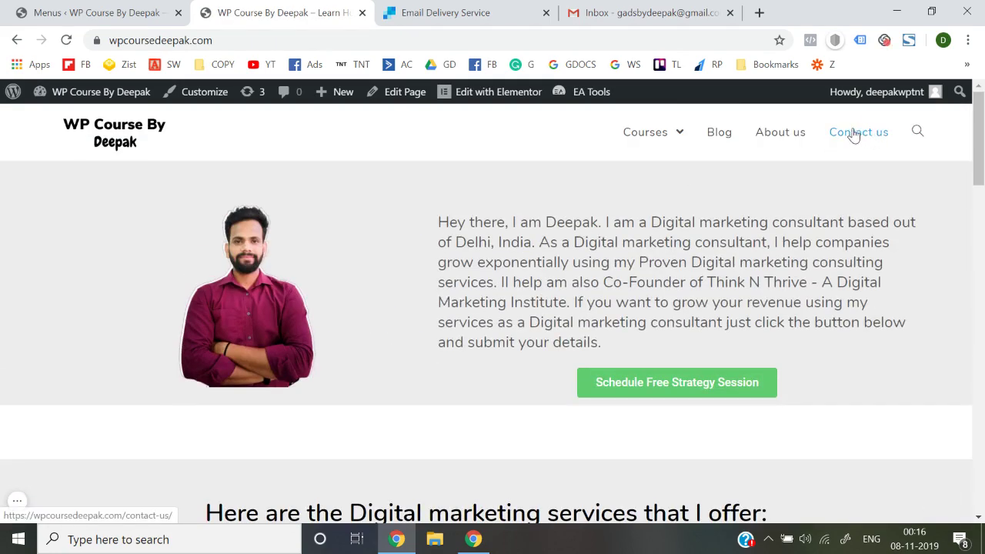
Open the Contact us page from All Pages and load it in Elementor
left_click(854, 135)
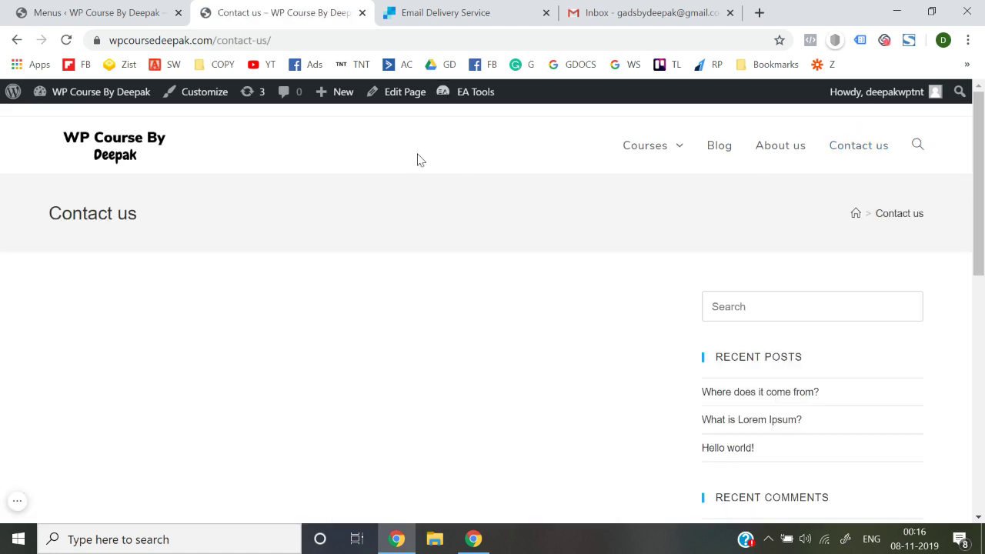
left_click(116, 11)
mouse_move(72, 224)
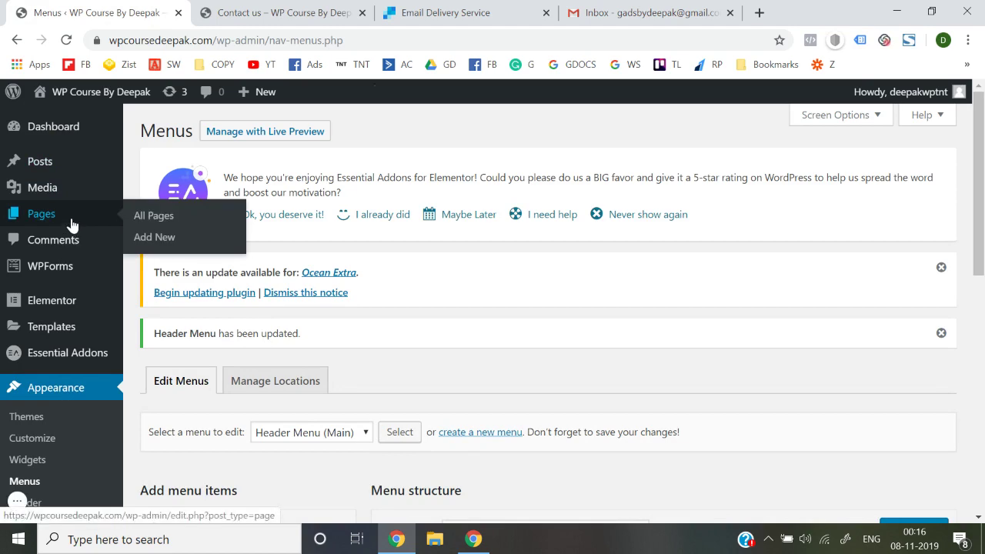
left_click(147, 221)
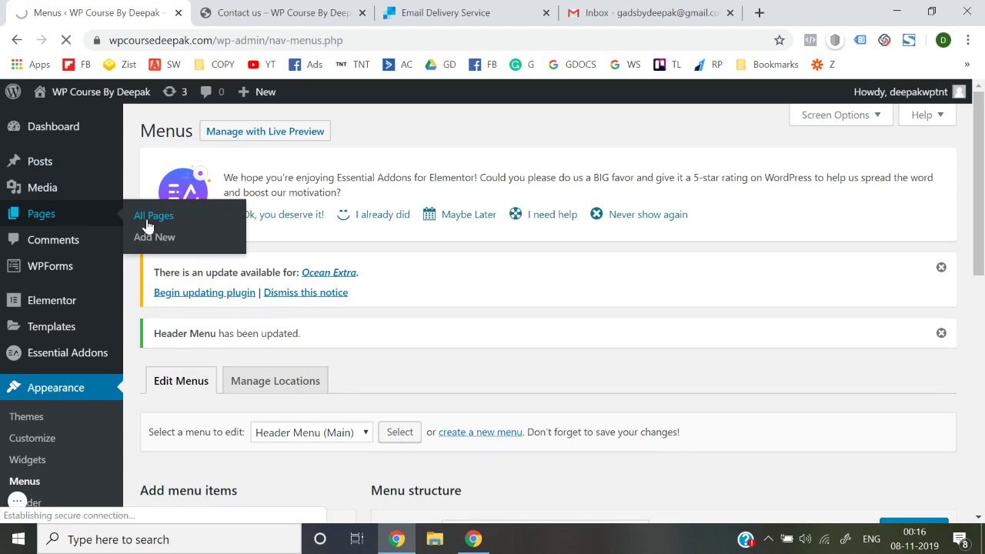
scroll(374, 275, "down", 3)
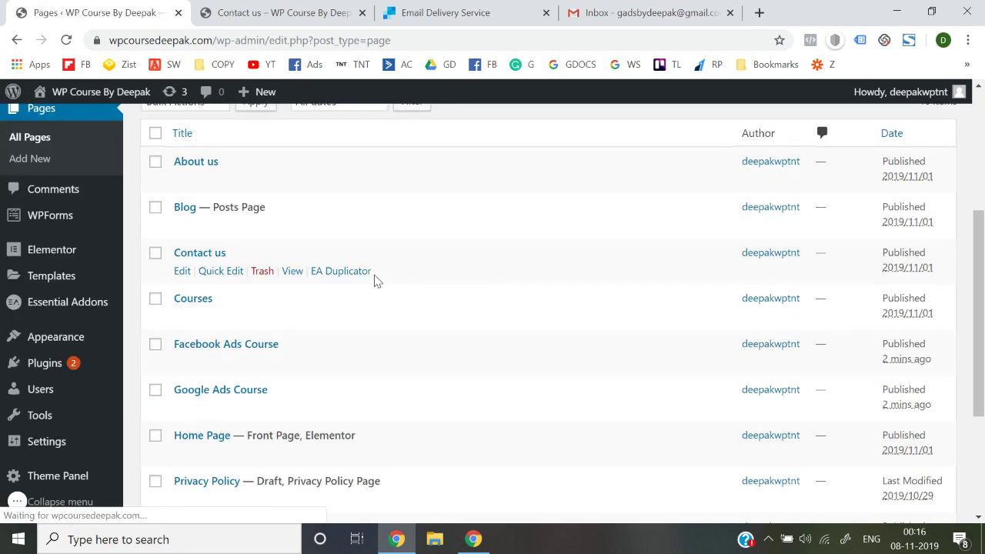
scroll(301, 285, "down", 1)
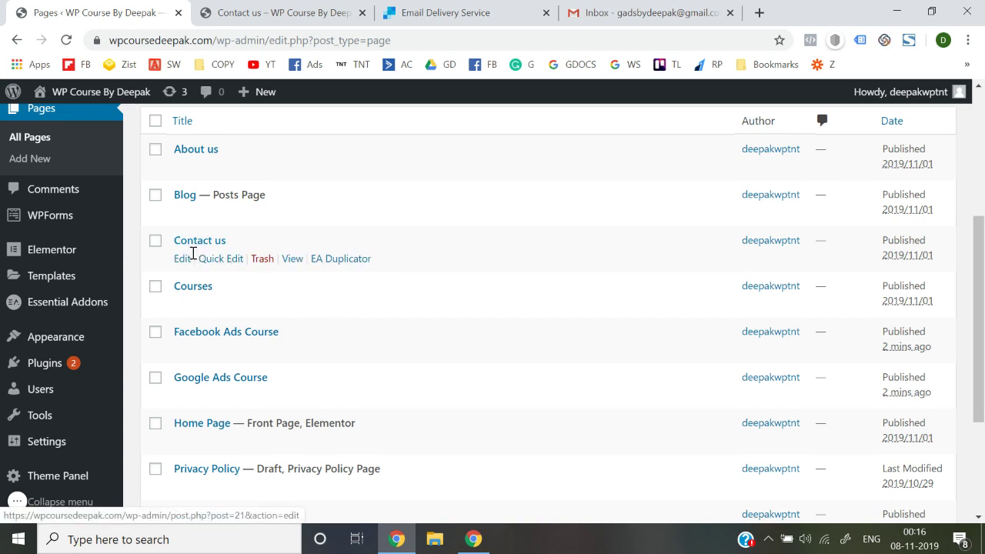
left_click(183, 259)
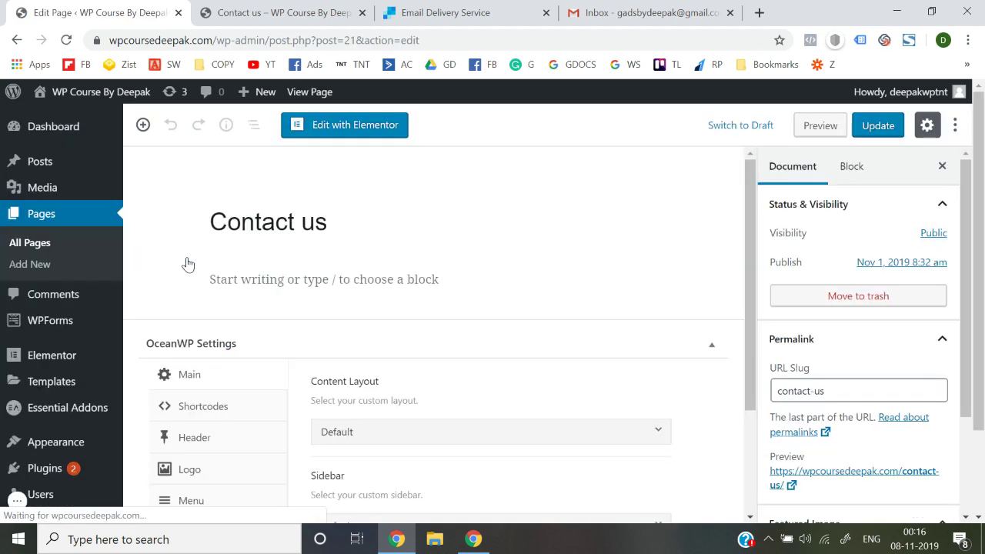
left_click(319, 127)
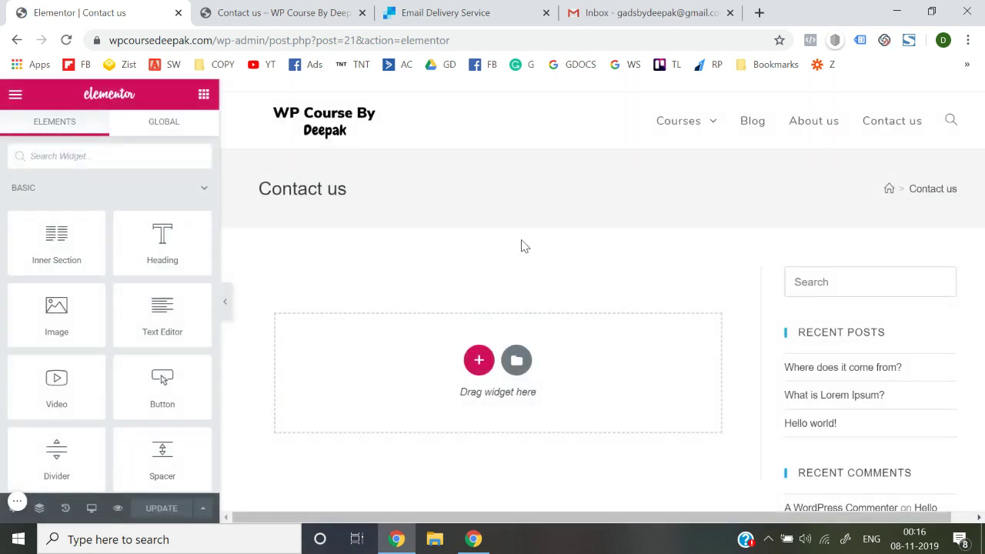
Exit Elementor to the dashboard editor for Contact us and scroll to OceanWP Settings
scroll(849, 297, "down", 8)
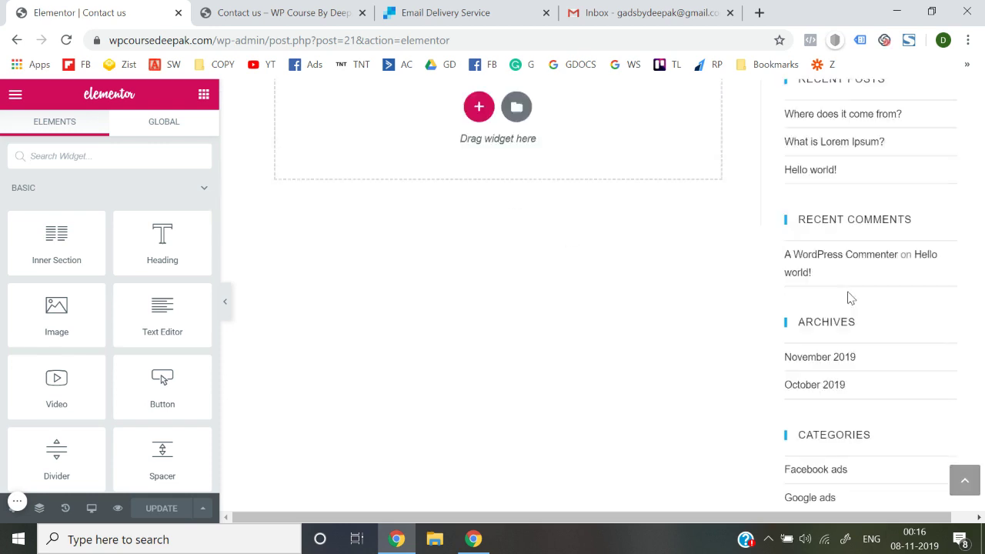
scroll(849, 297, "up", 10)
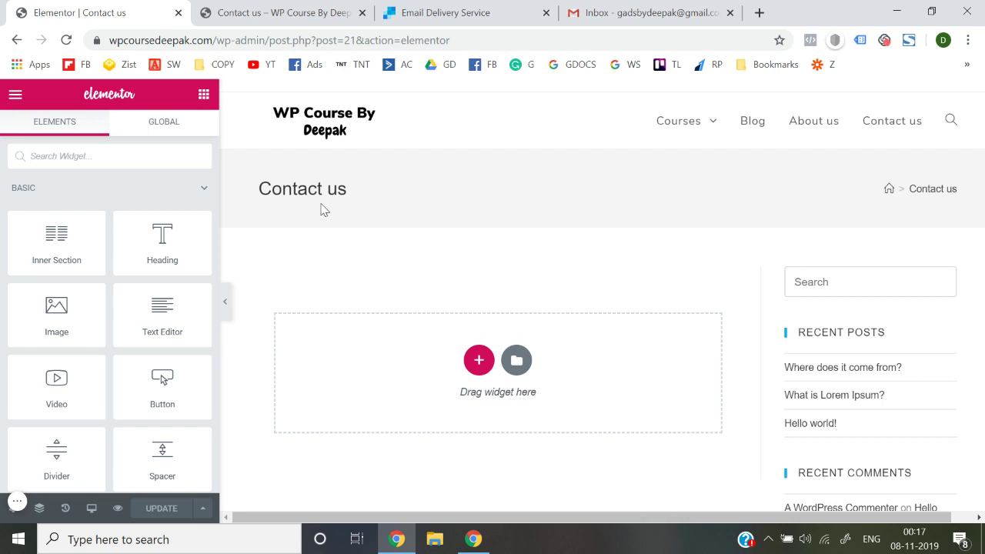
left_click(15, 94)
scroll(67, 330, "down", 1)
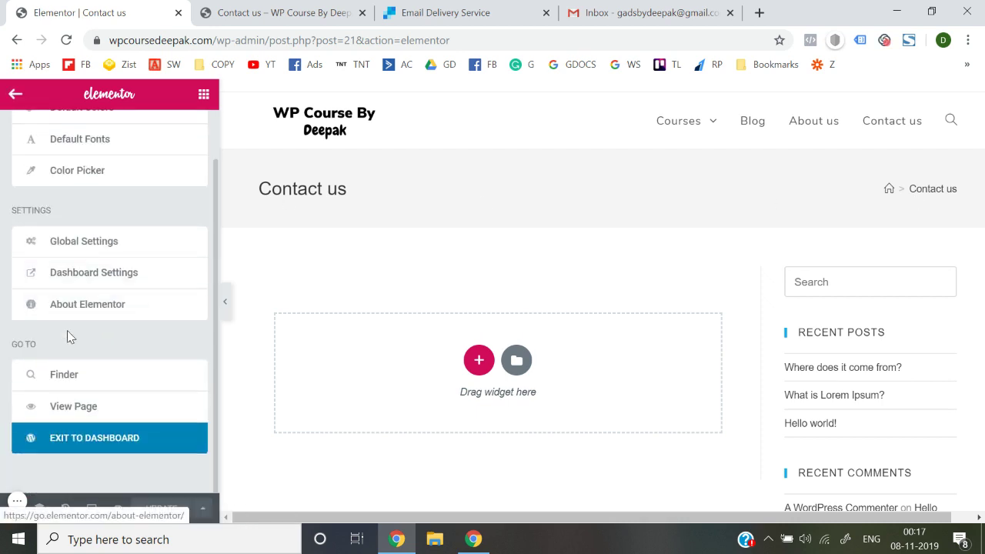
left_click(91, 446)
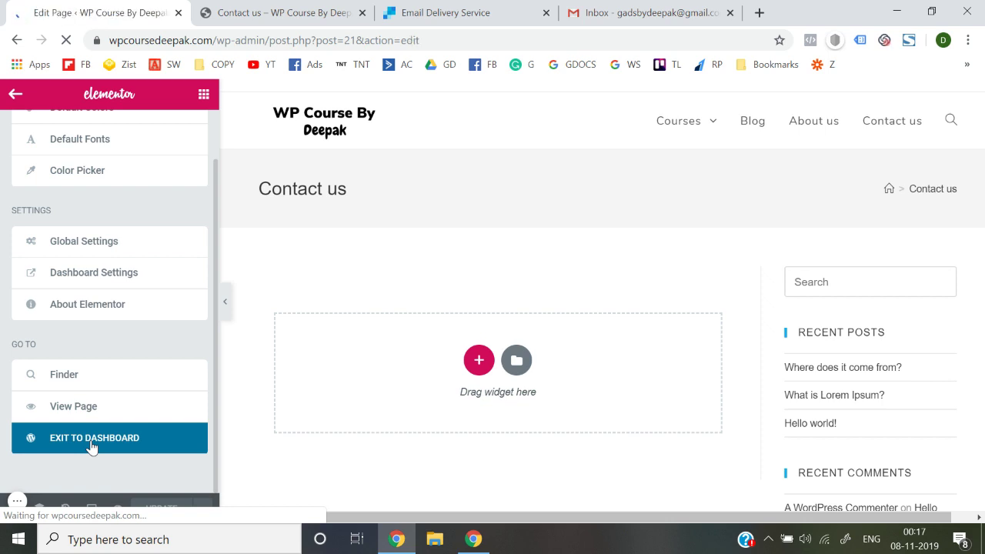
scroll(358, 369, "down", 5)
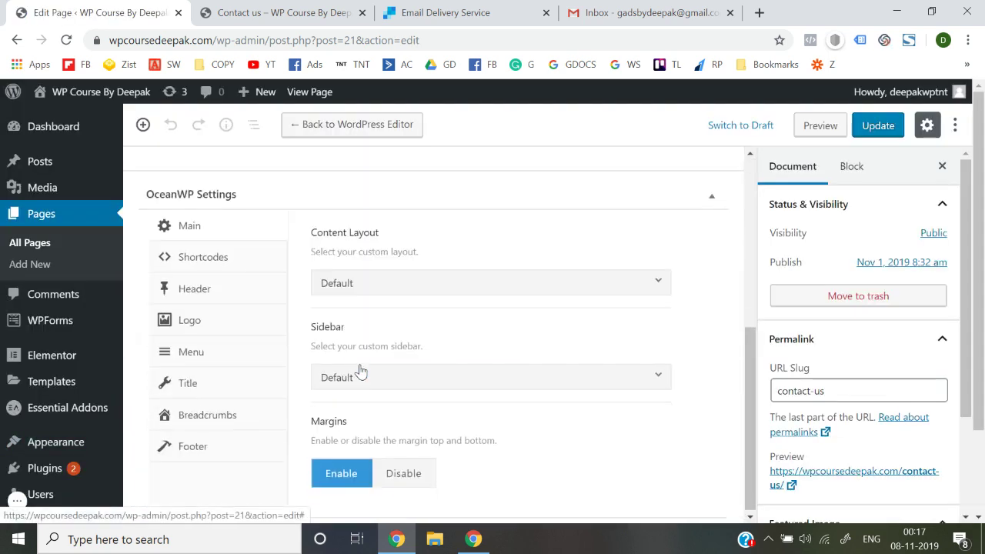
Set Contact us Content Layout to 100% Full Width, disable its title, and update
left_click(377, 287)
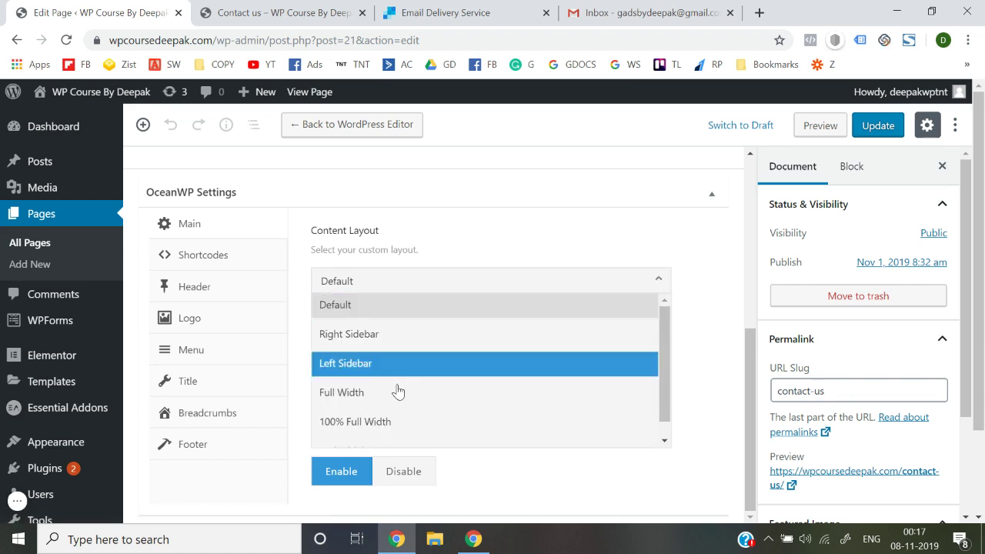
left_click(404, 424)
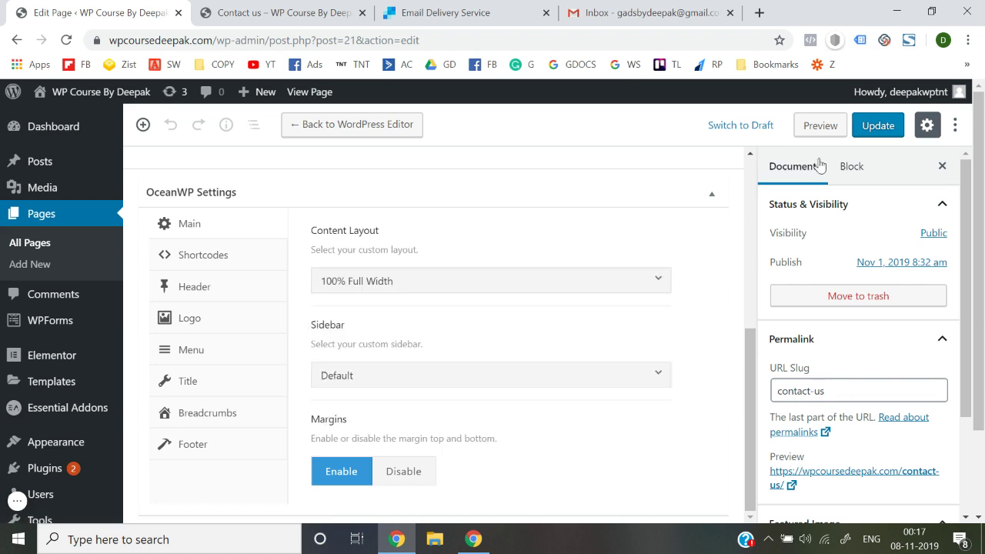
left_click(871, 124)
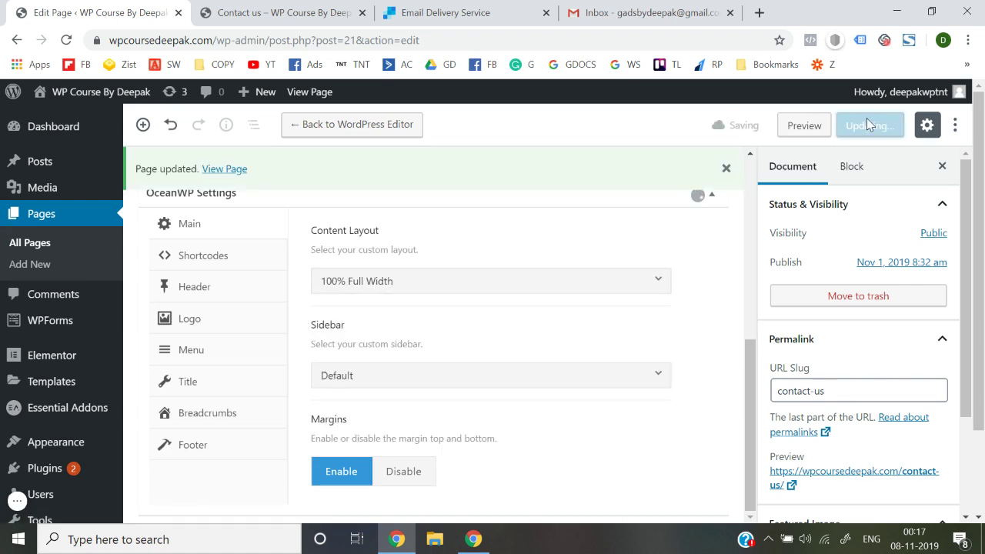
left_click(202, 387)
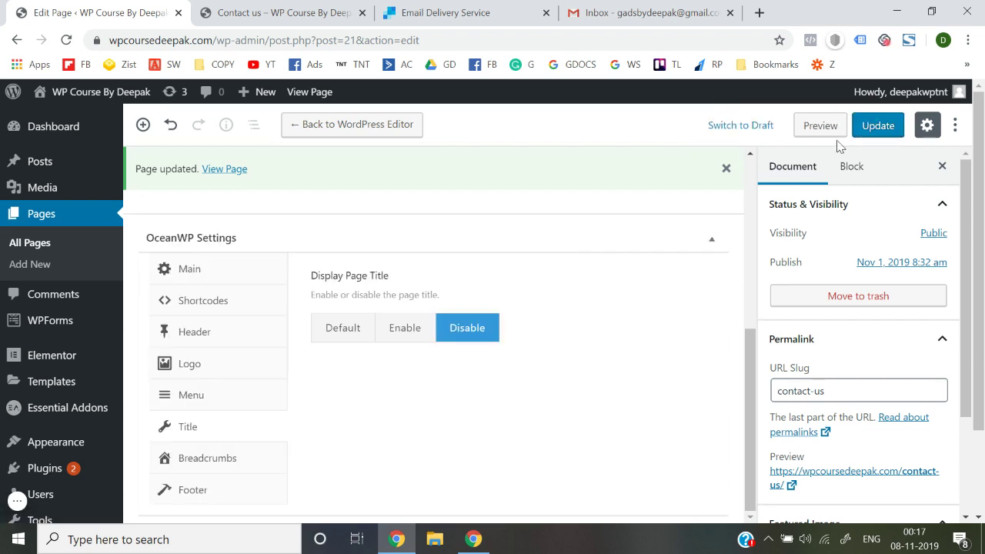
left_click(879, 127)
Reload the live Contact us page to check the change, then return to the editor
left_click(322, 11)
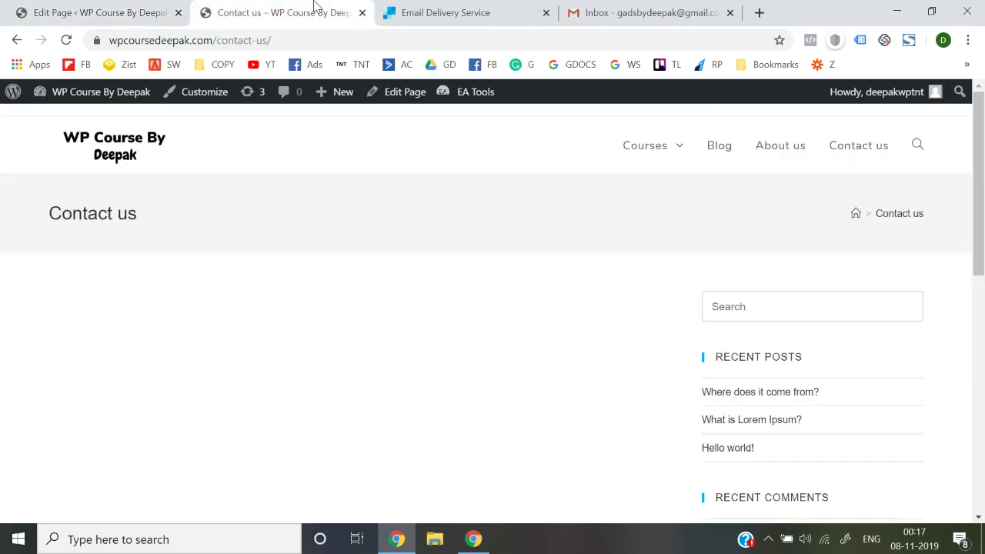
left_click(325, 45)
key("Return")
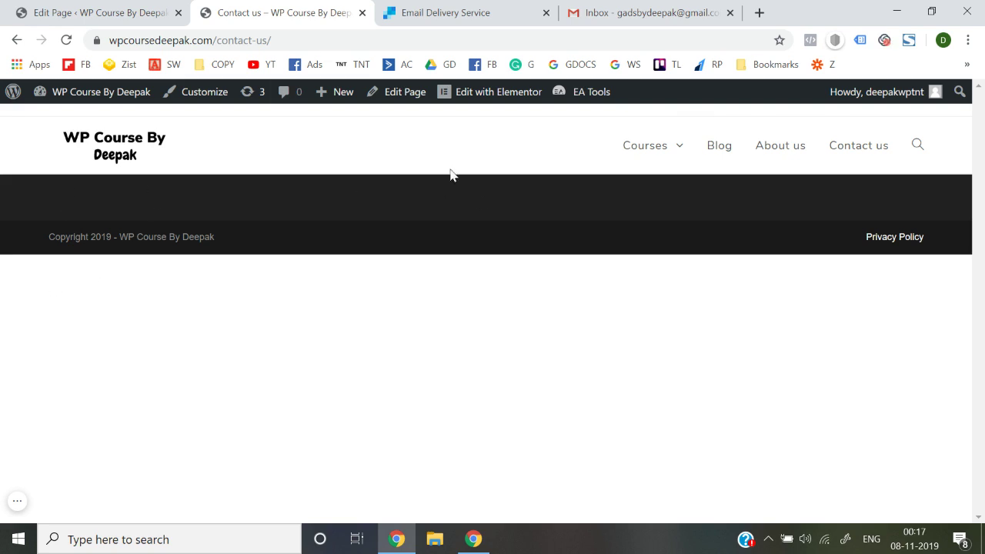
left_click(89, 12)
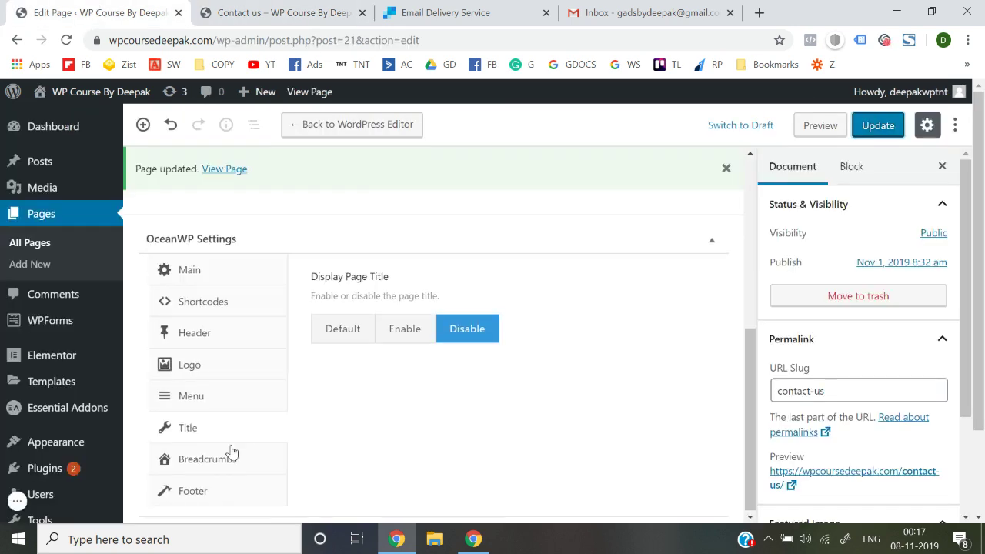
Disable the Footer Widgets Area for the Contact us page and update it
left_click(181, 494)
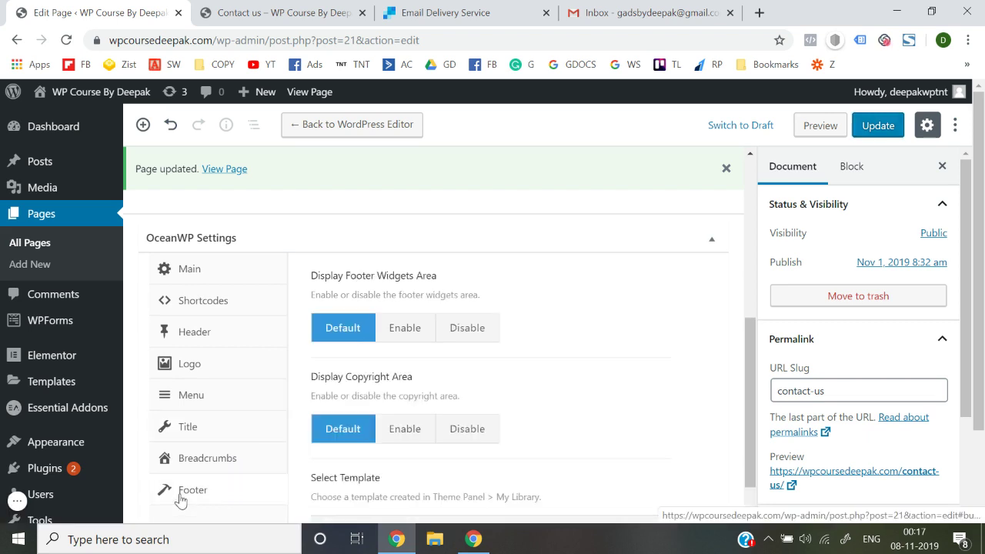
left_click(468, 335)
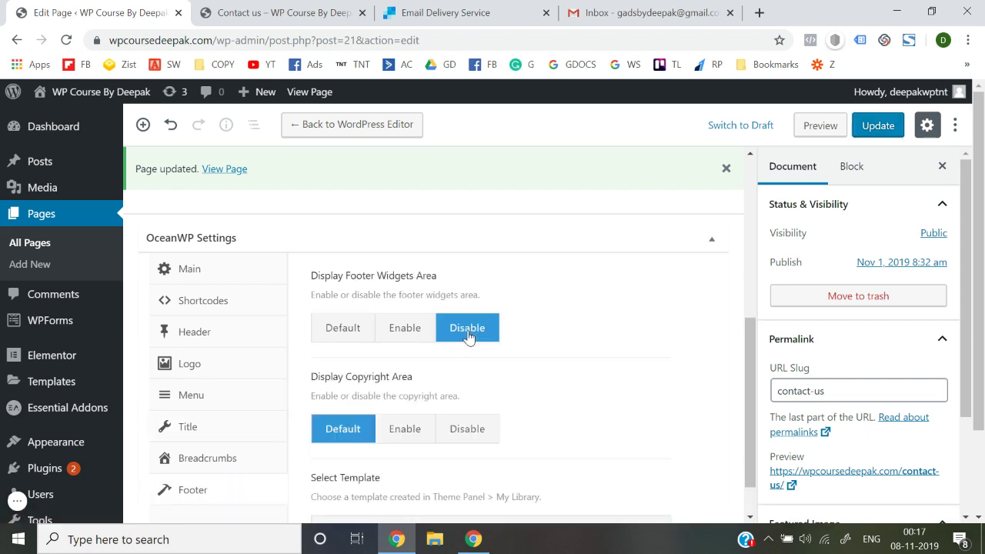
left_click(889, 127)
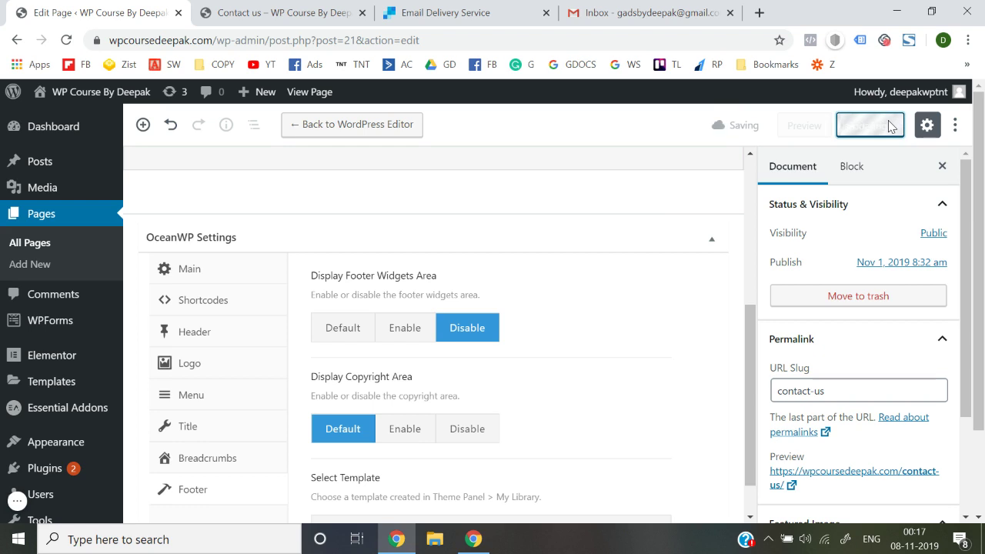
Reload the live Contact us page to confirm the footer is gone, then open it in Elementor
left_click(238, 10)
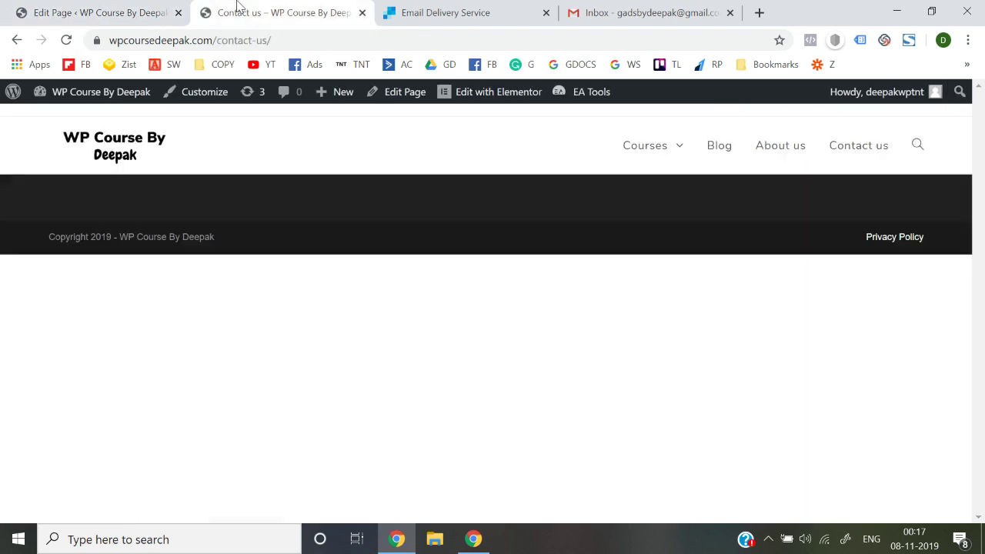
left_click(315, 40)
key("Return")
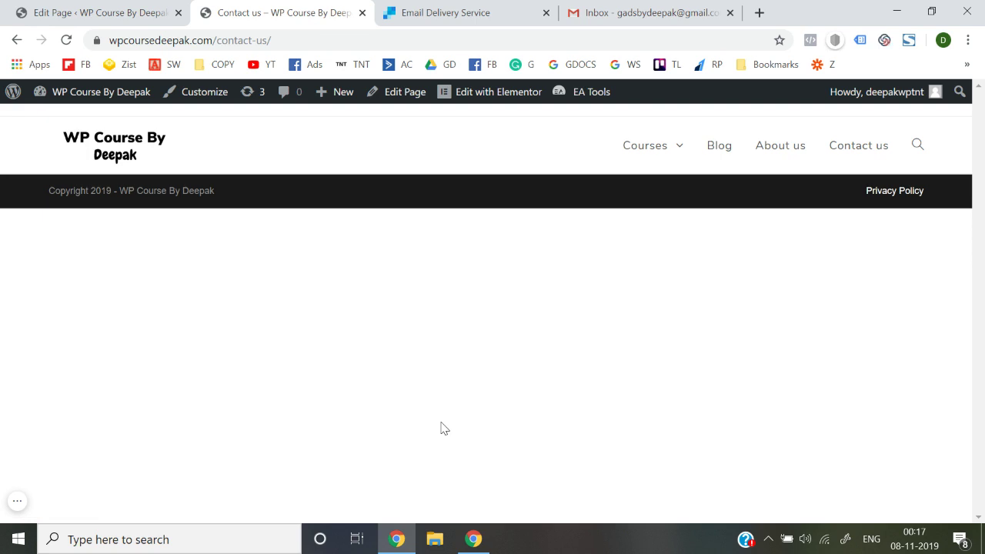
left_click(475, 97)
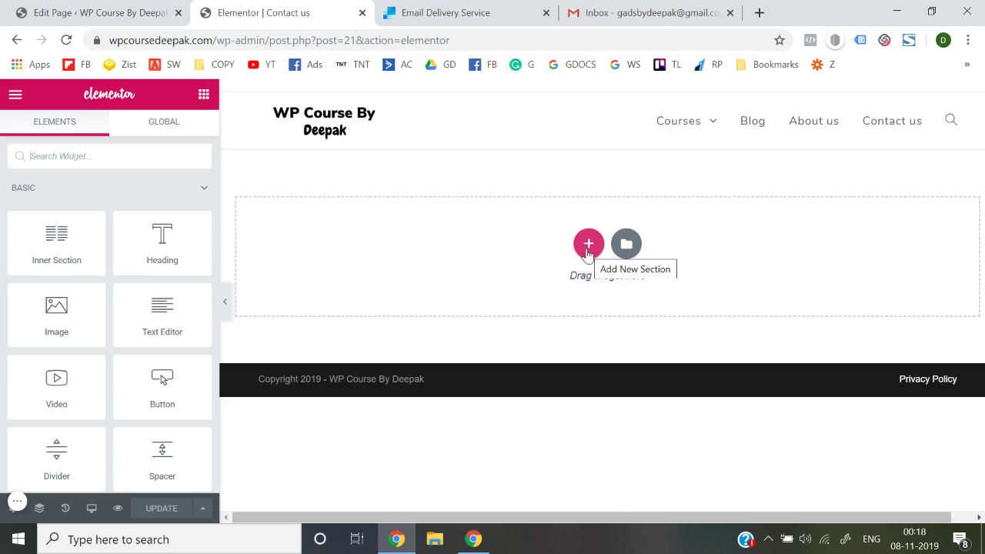
Add a single-column section at the top of the Contact us page
left_click(588, 245)
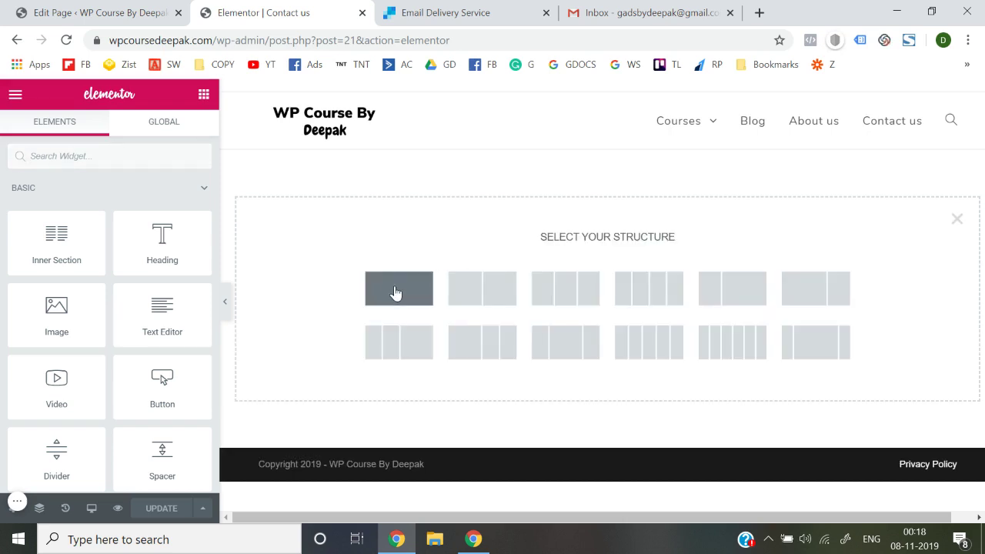
left_click(395, 293)
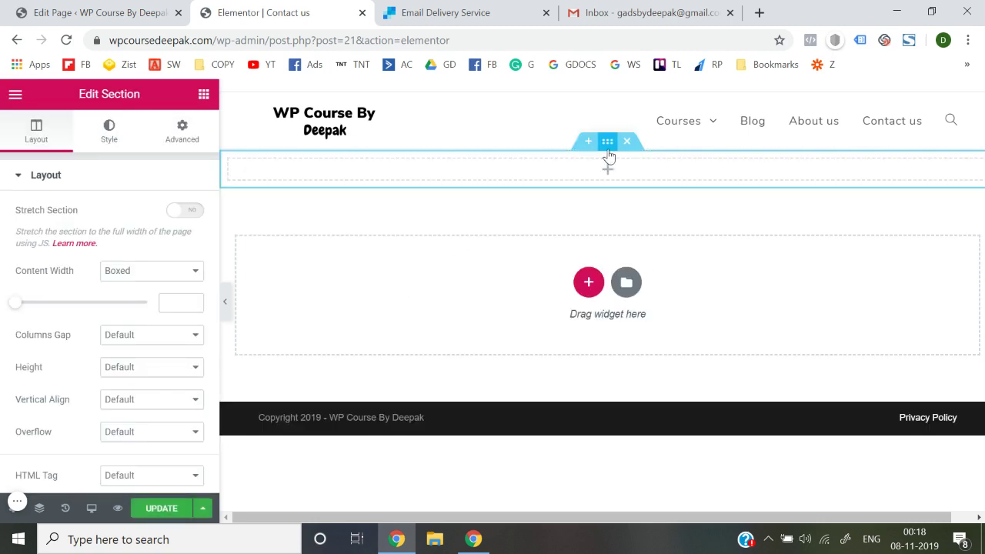
left_click(758, 12)
Go to Pexels via a web search and search for 'contact us' photos
type("pexels")
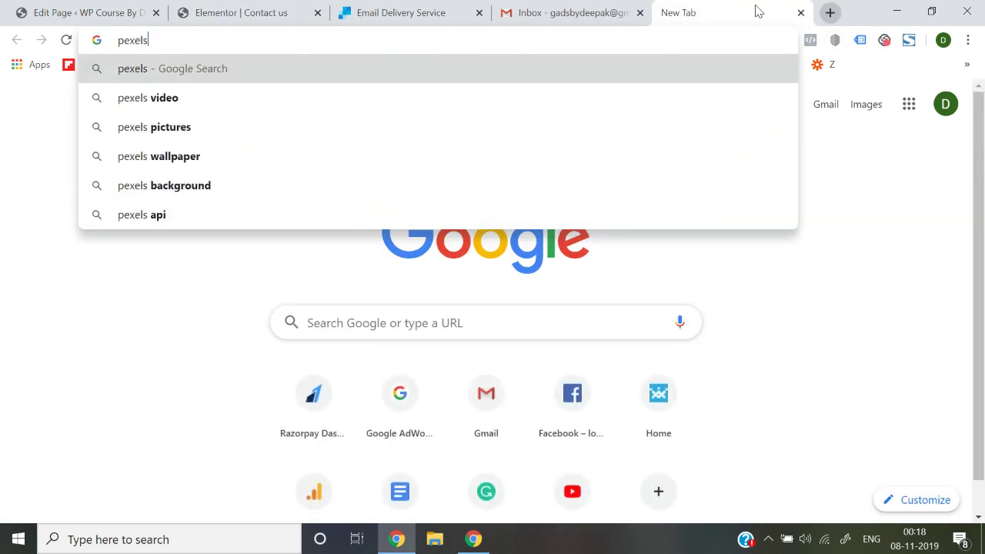
key("Return")
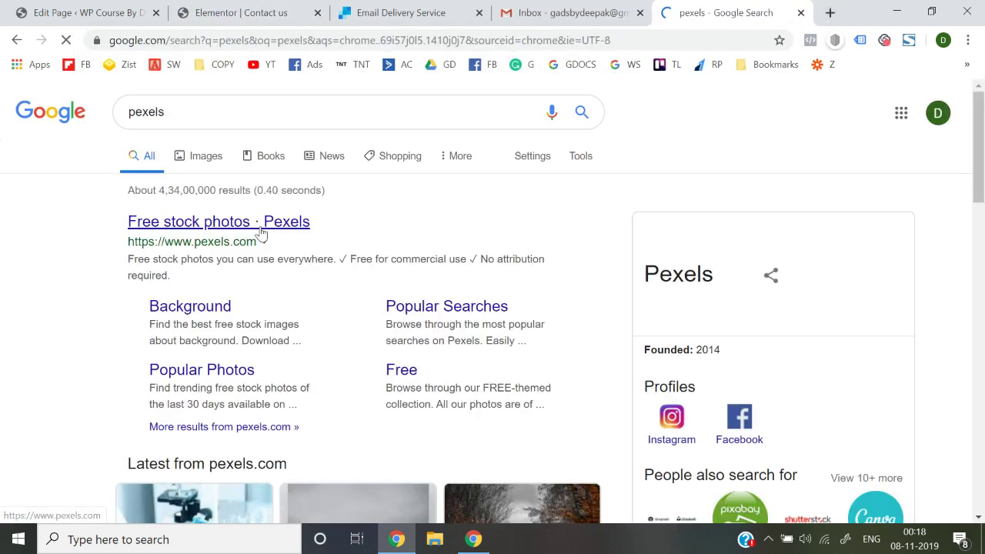
left_click(261, 227)
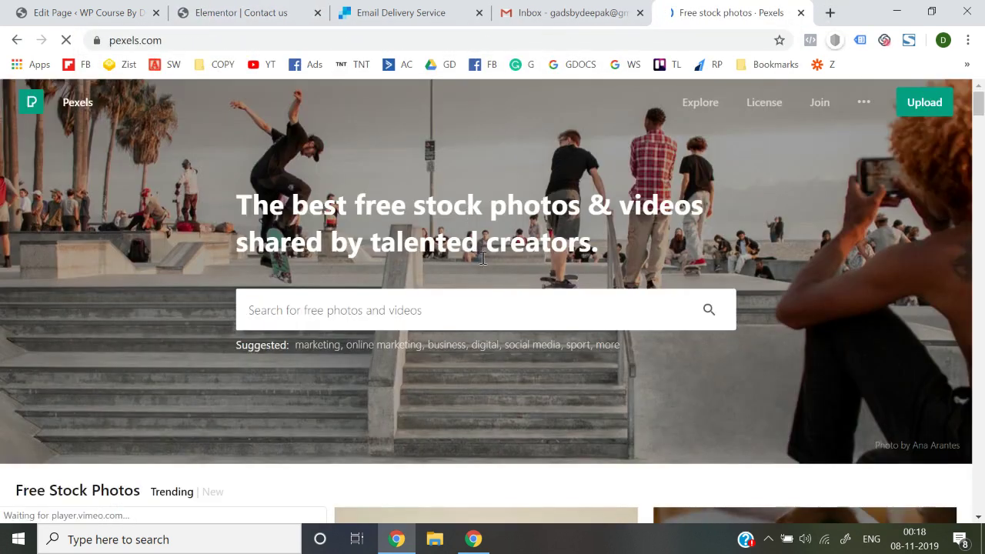
left_click(479, 292)
type("contact")
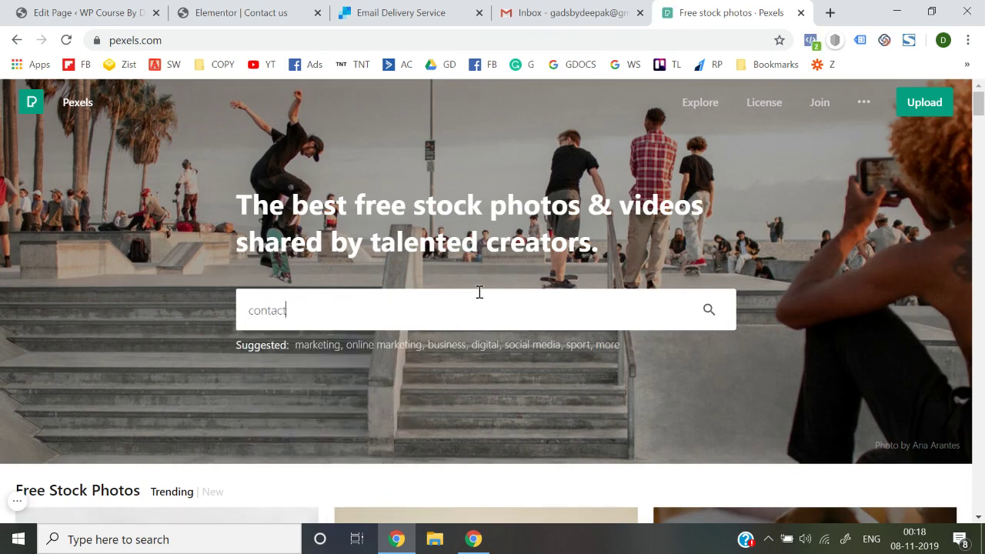
type(" us")
key("Return")
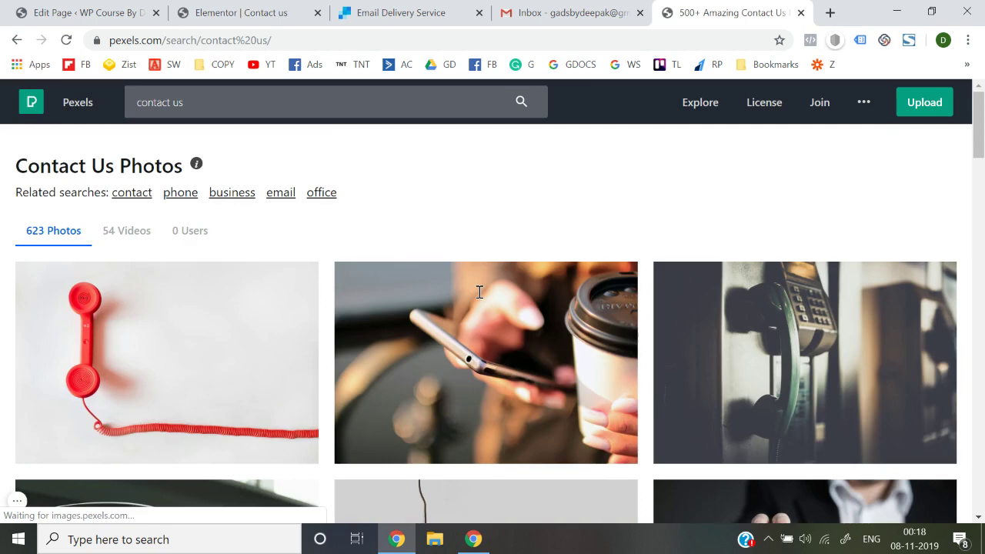
Browse the results and open the hand-holding-phone photo with night bokeh lights
scroll(480, 292, "down", 5)
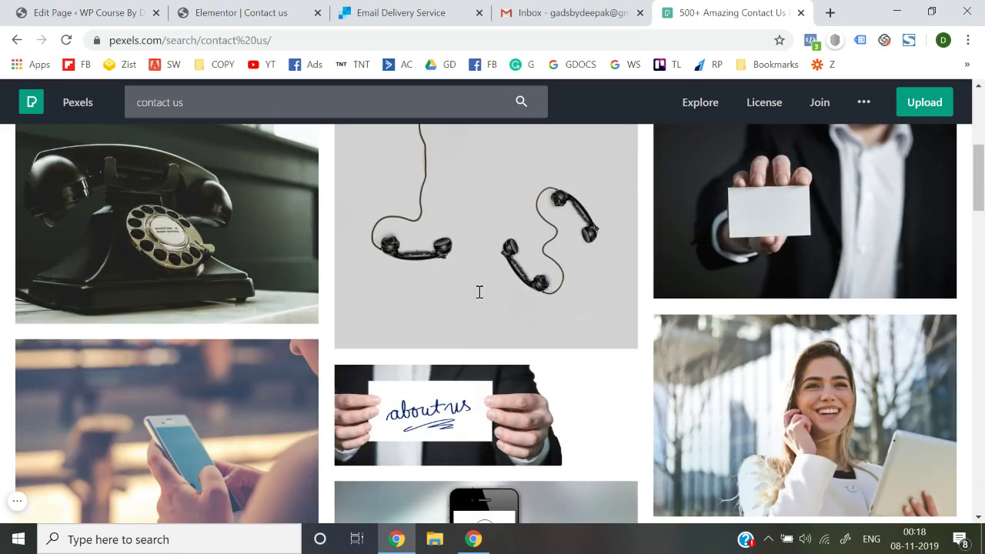
scroll(479, 292, "down", 5)
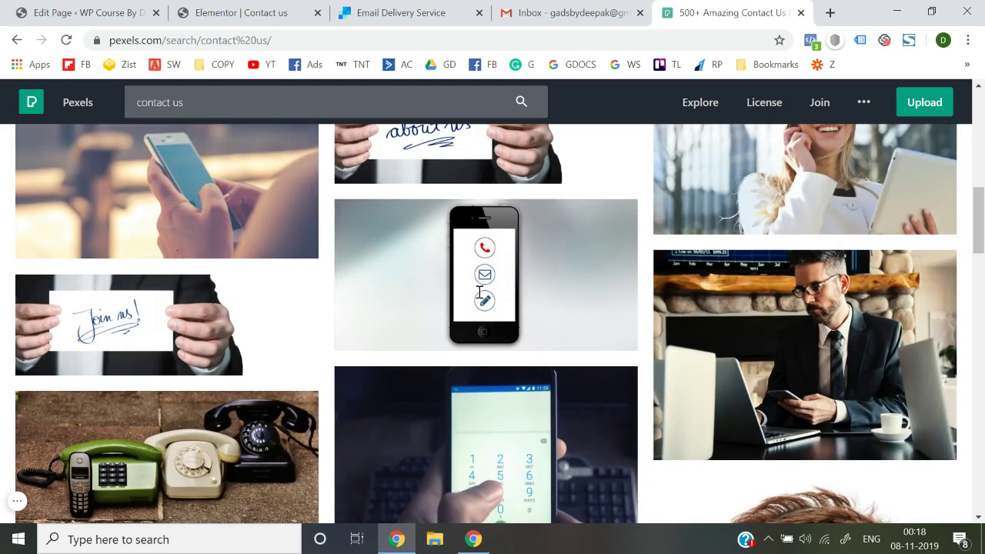
scroll(479, 296, "down", 10)
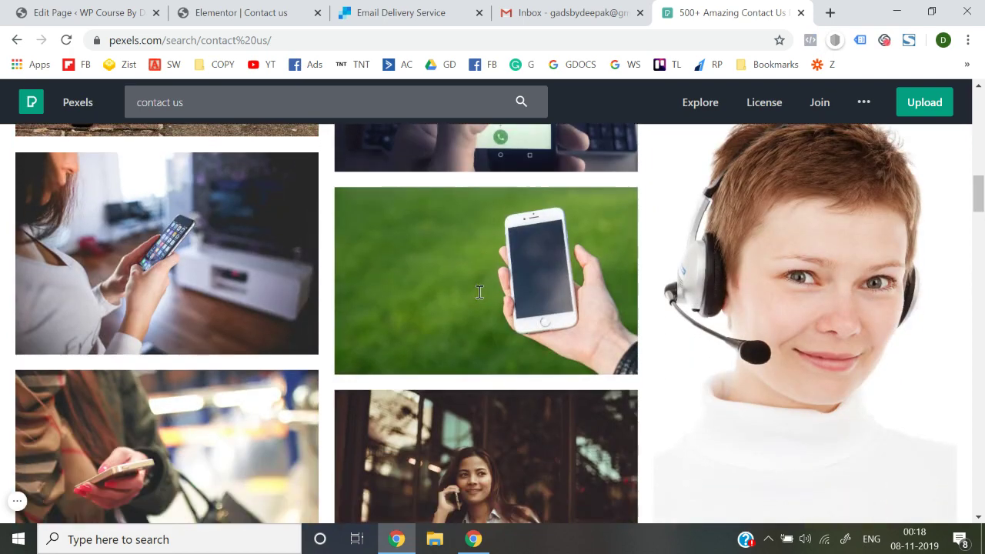
scroll(480, 292, "down", 10)
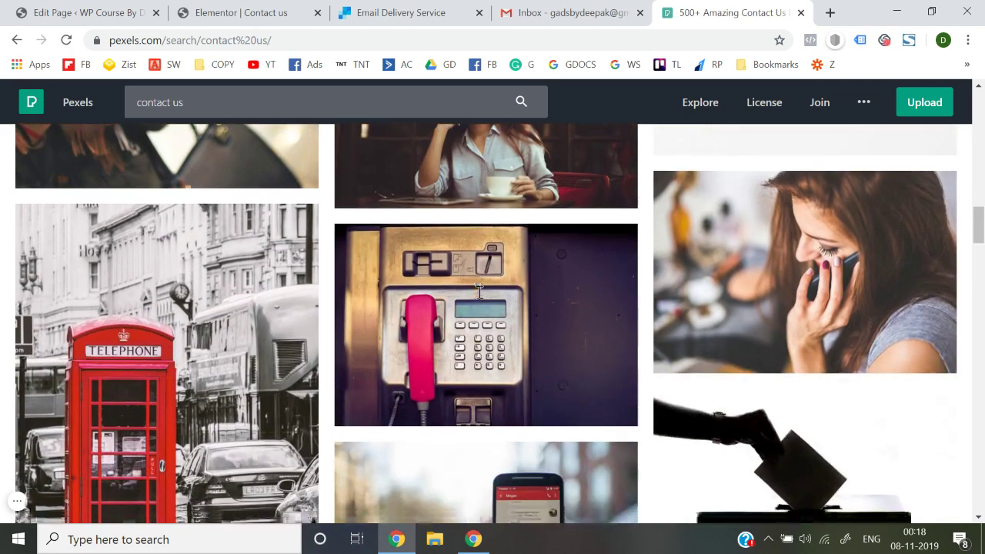
scroll(479, 292, "down", 2)
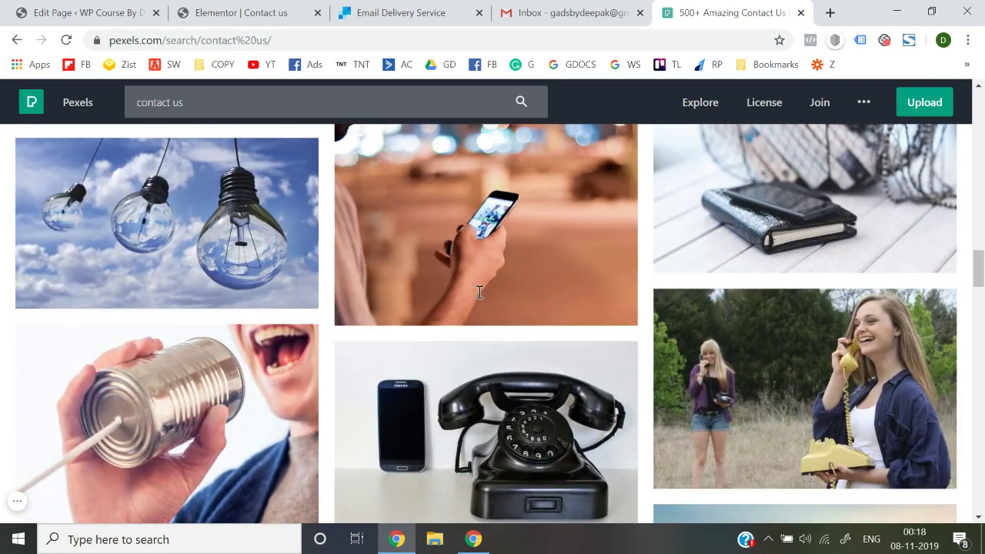
scroll(293, 385, "down", 1)
scroll(293, 384, "up", 2)
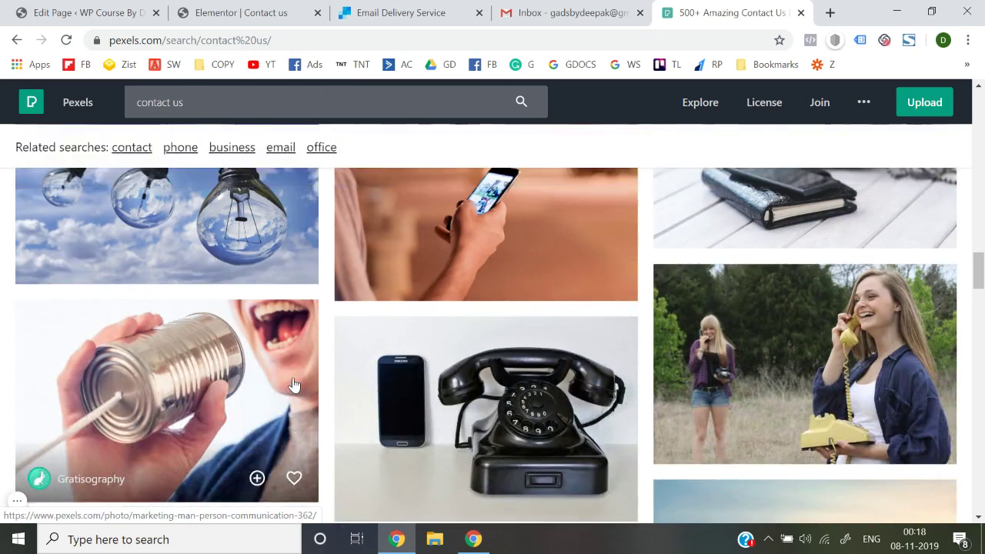
scroll(515, 367, "down", 7)
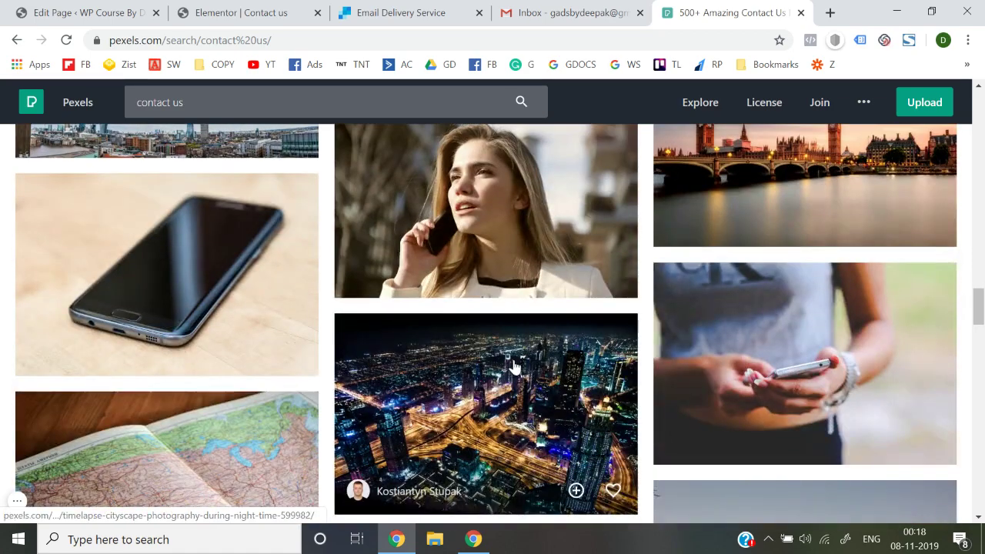
scroll(515, 367, "up", 2)
scroll(515, 367, "up", 7)
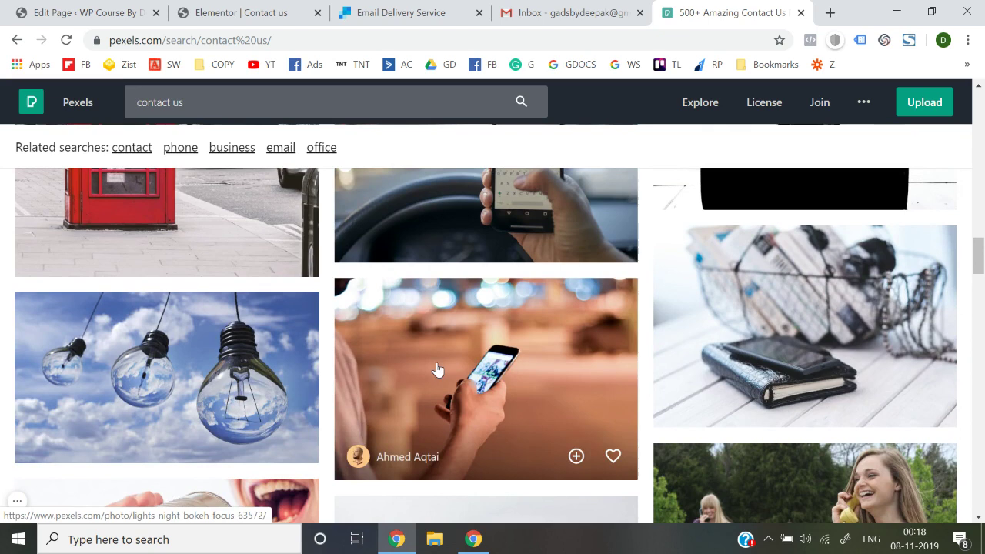
left_click(437, 368)
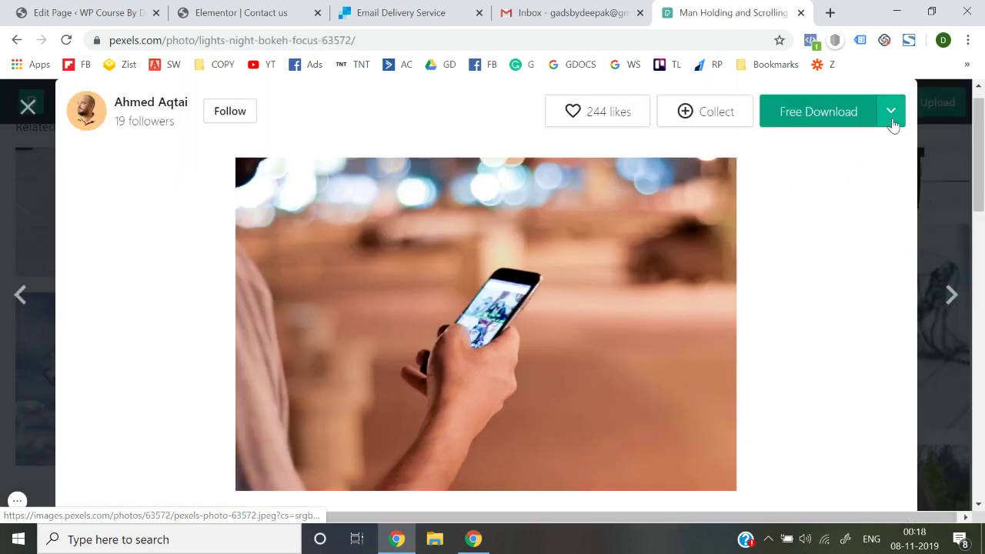
Download the photo at original size and show it in the Downloads folder
left_click(892, 124)
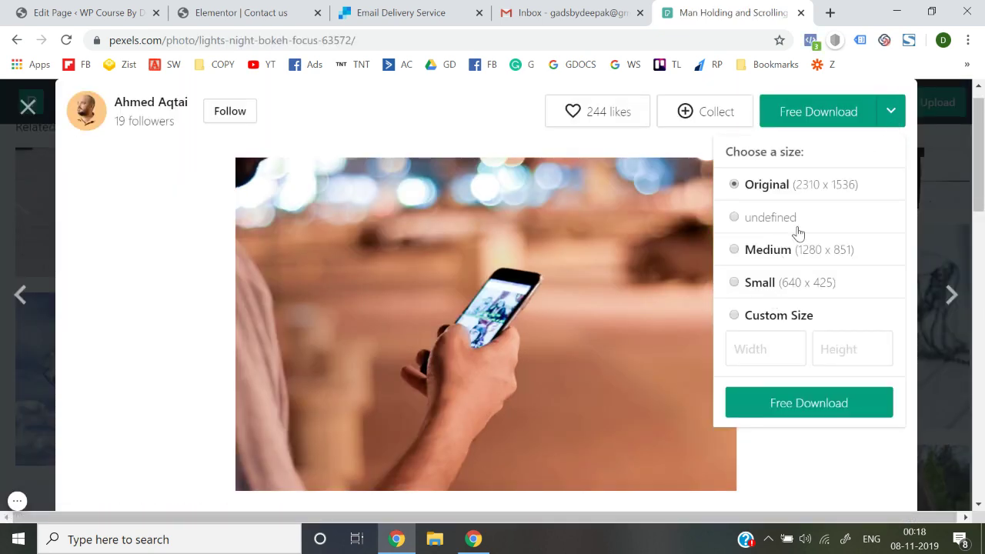
left_click(801, 400)
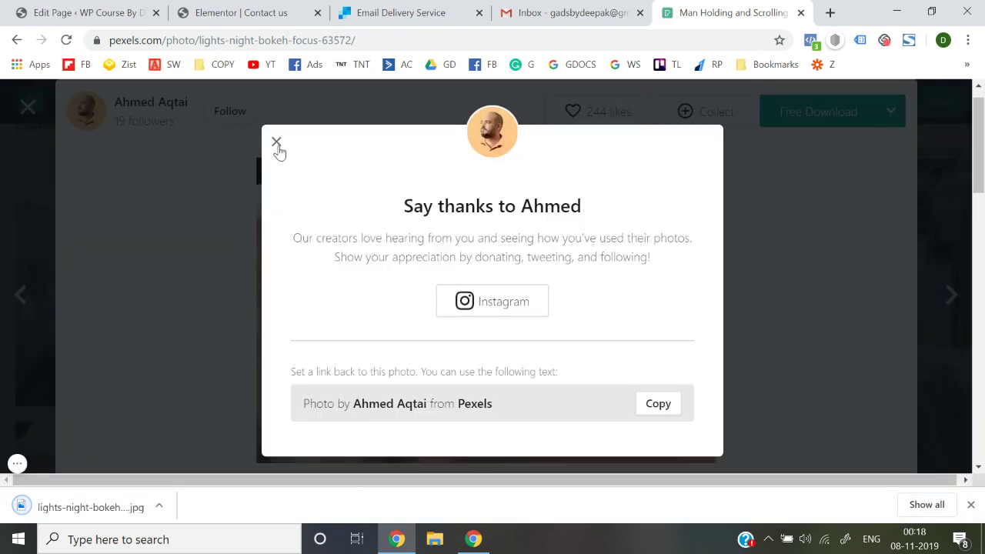
left_click(276, 143)
right_click(84, 513)
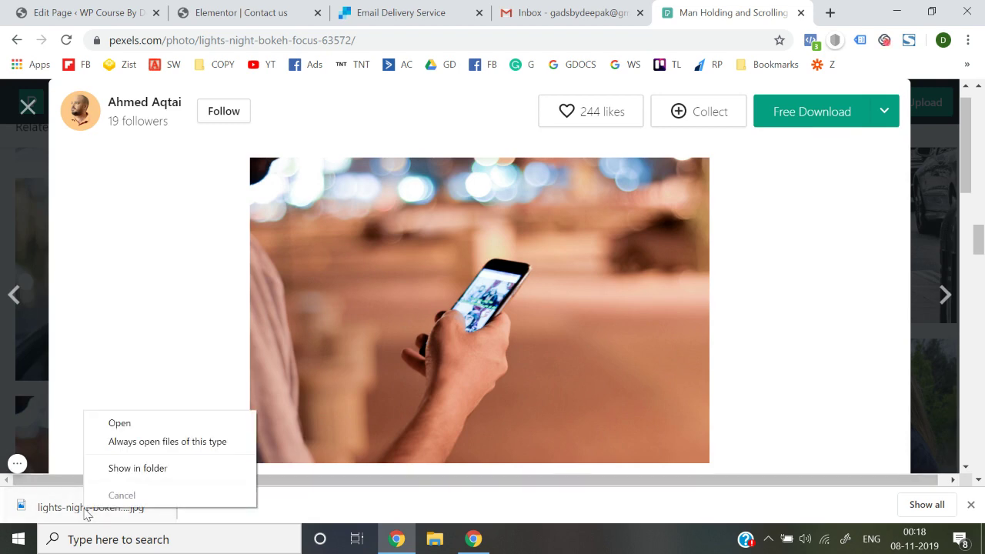
left_click(127, 466)
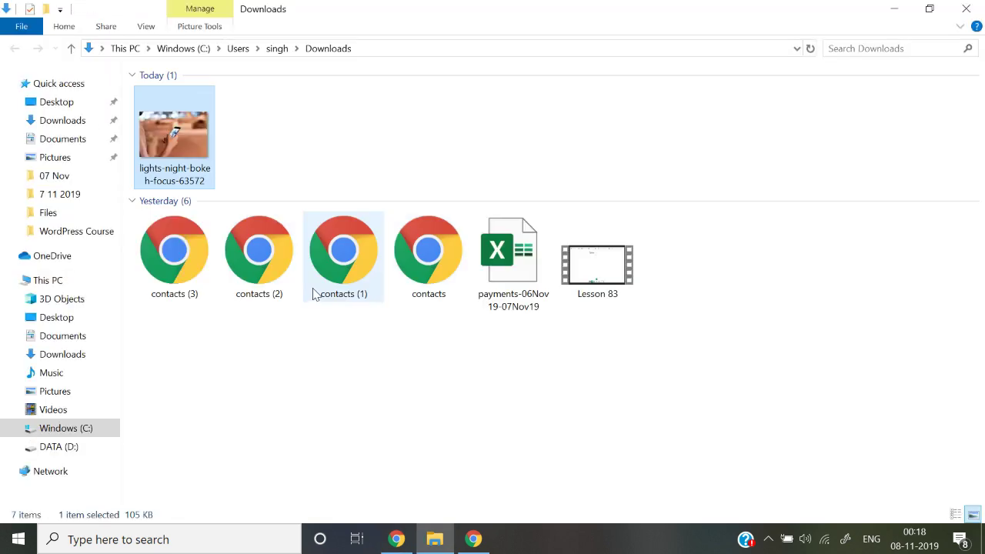
Confirm in File Properties that the downloaded lights-night-bokeh-focus-63572 JPG is 105 KB, then return to Chrome
right_click(190, 156)
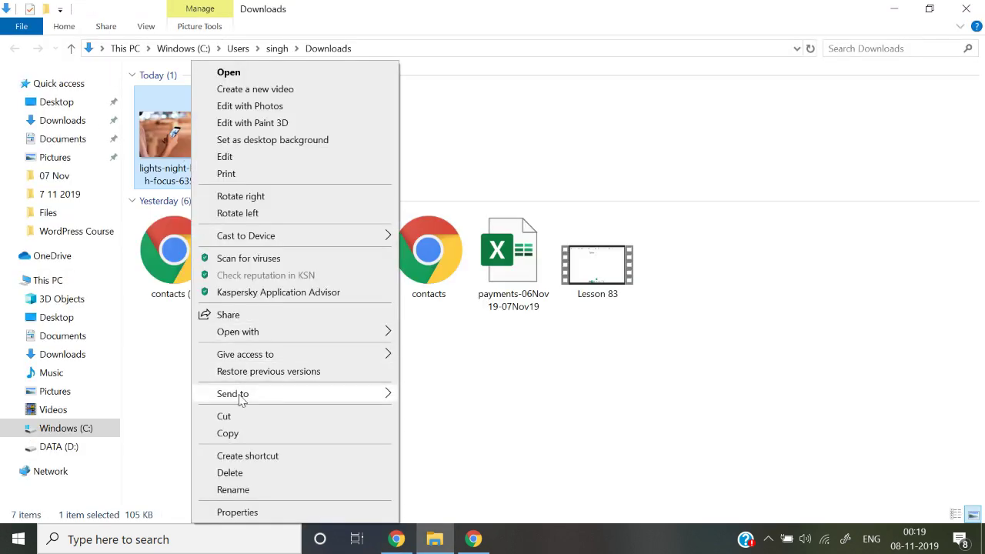
left_click(248, 512)
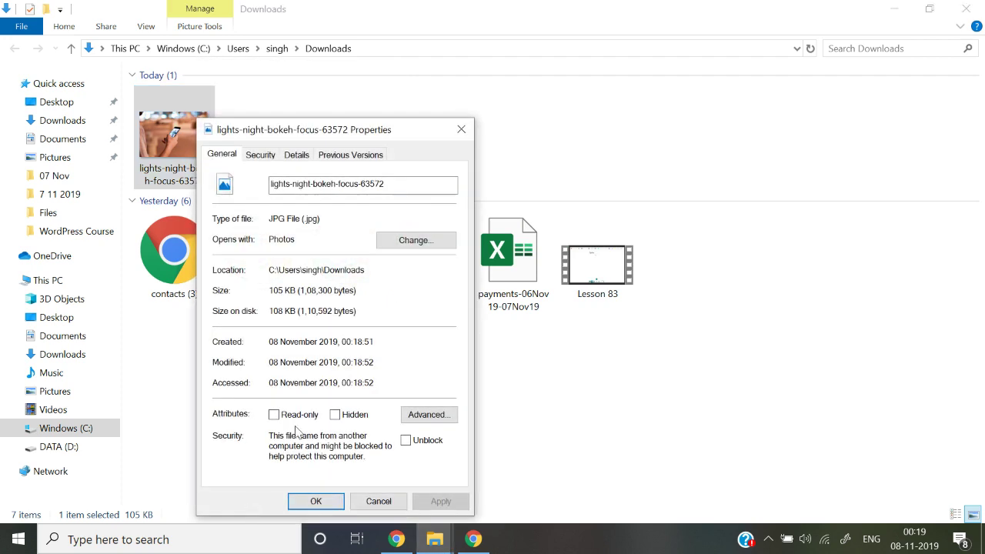
left_click(461, 129)
key("alt+Tab")
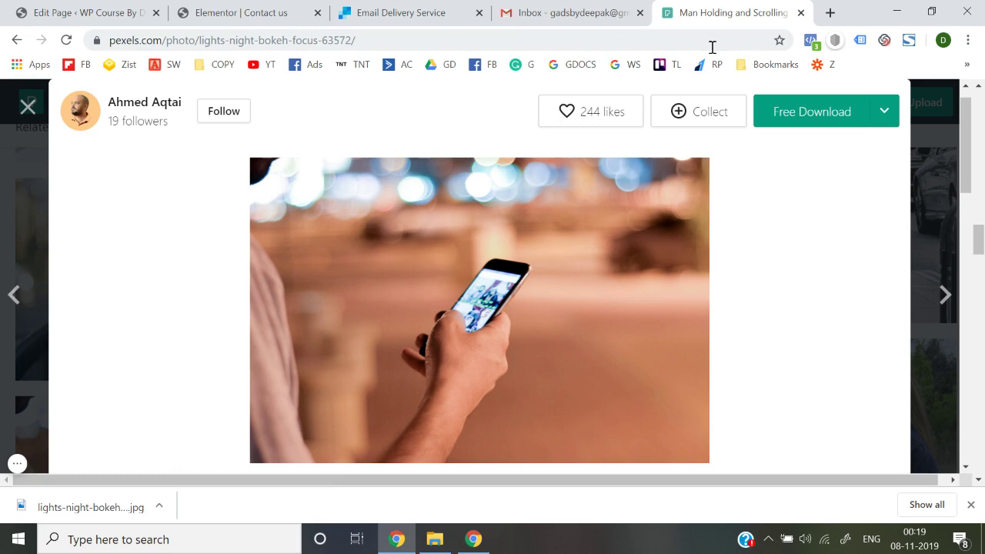
Go to tinypng.com from the address bar suggestion and dismiss the downloads bar
left_click(712, 45)
type("tiny")
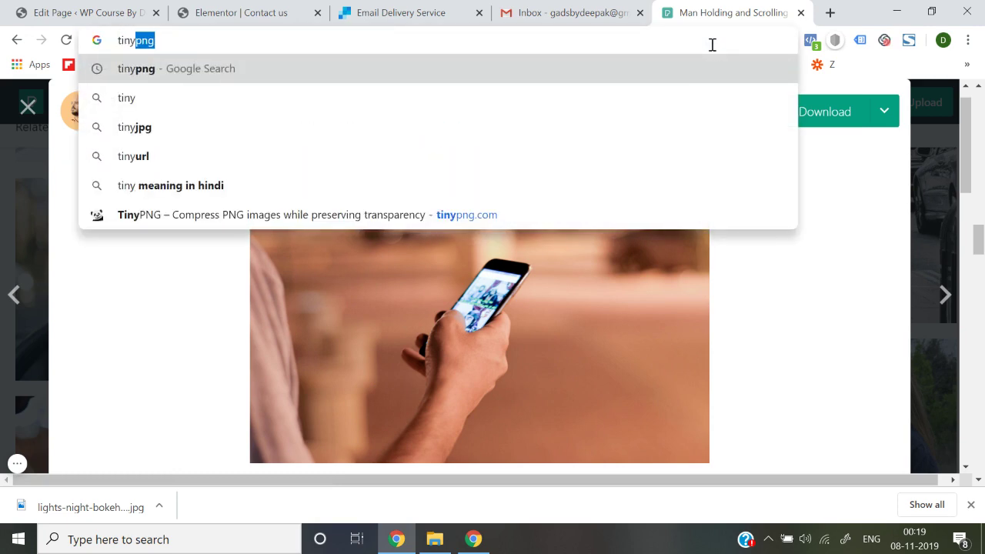
key("Down")
key("Down")
key("Down")
key("Down")
key("Down")
key("Return")
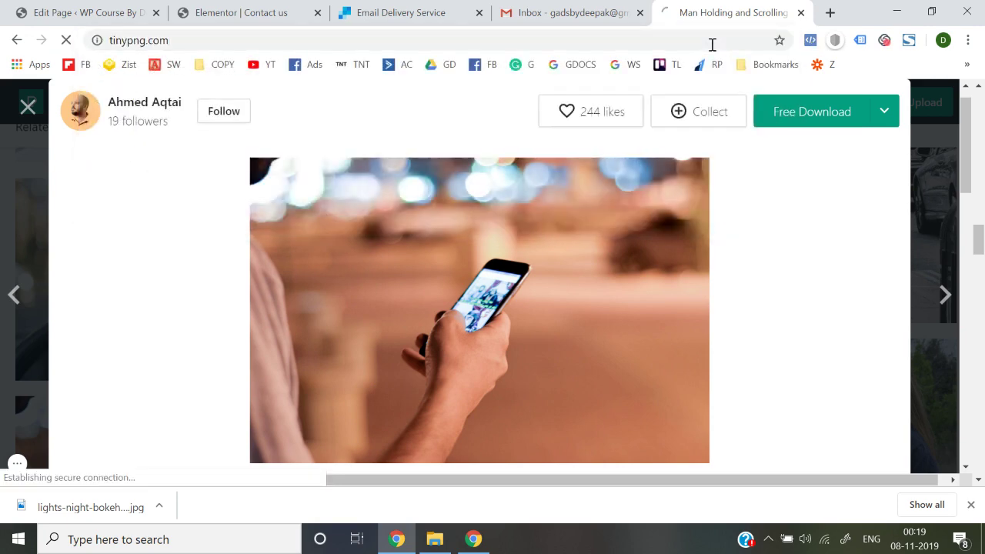
left_click(971, 506)
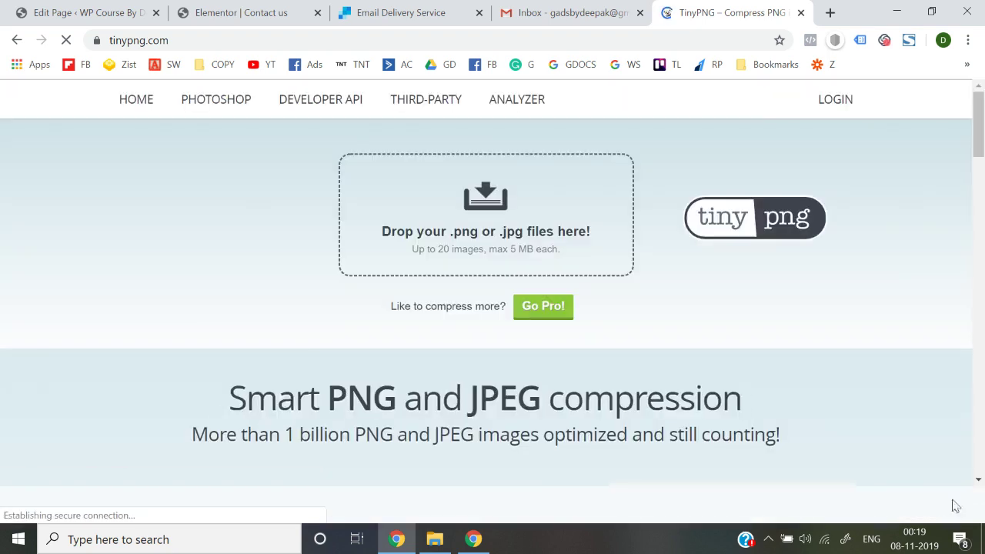
Compress the bokeh photo from 108.3 KB to 44.2 KB, download it, and return to Elementor's Contact us tab
left_click(483, 201)
key("Escape")
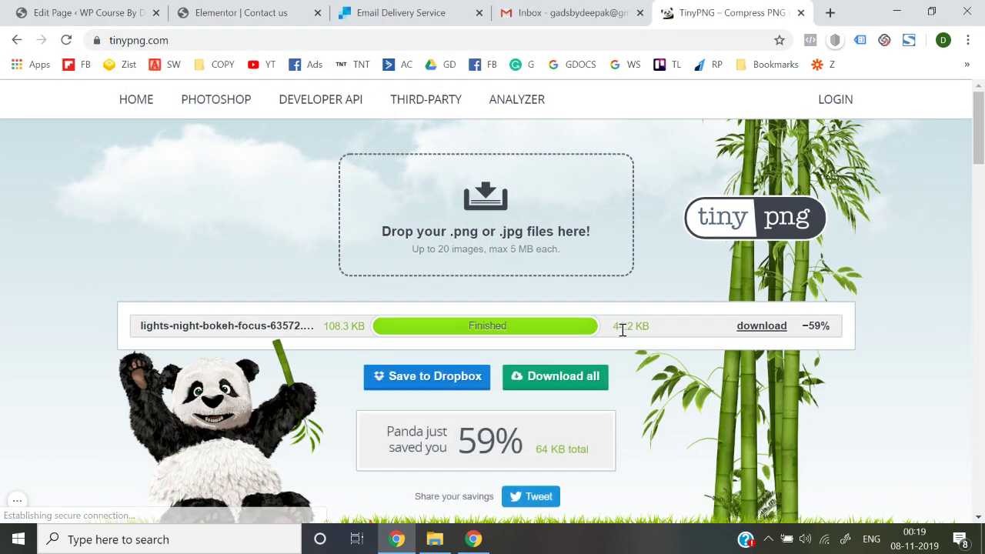
left_click(766, 327)
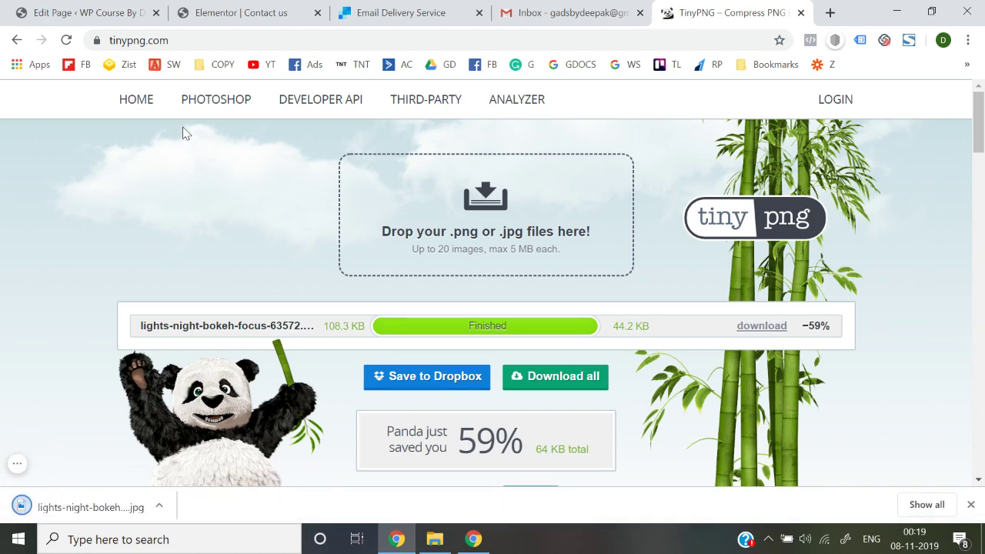
left_click(134, 11)
left_click(231, 12)
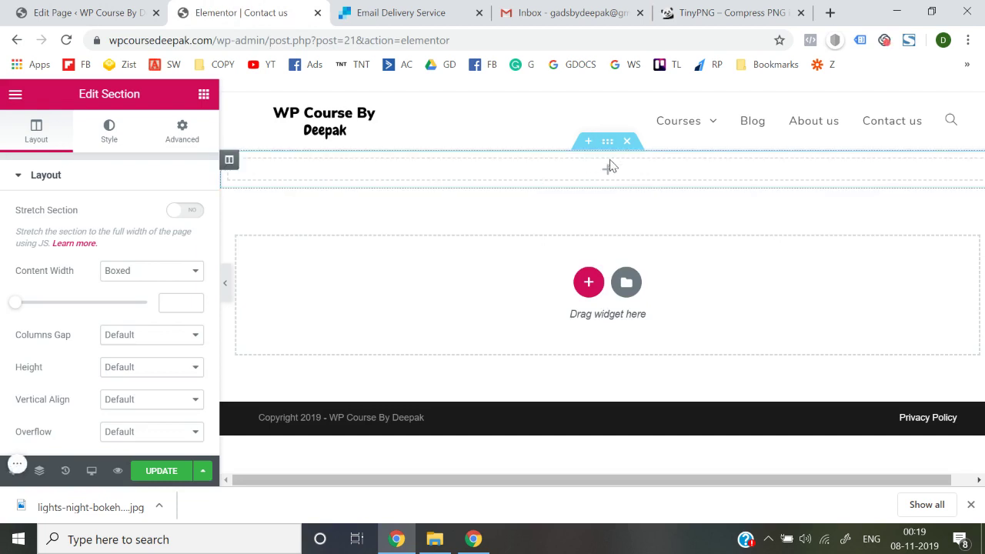
Upload the compressed bokeh phone photo and insert it as the section's Classic background image
left_click(109, 141)
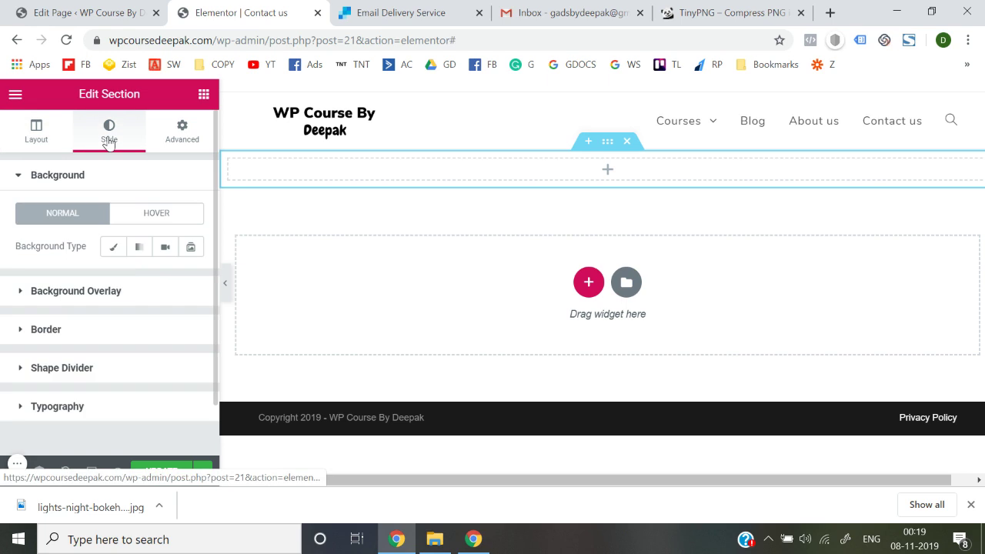
left_click(112, 250)
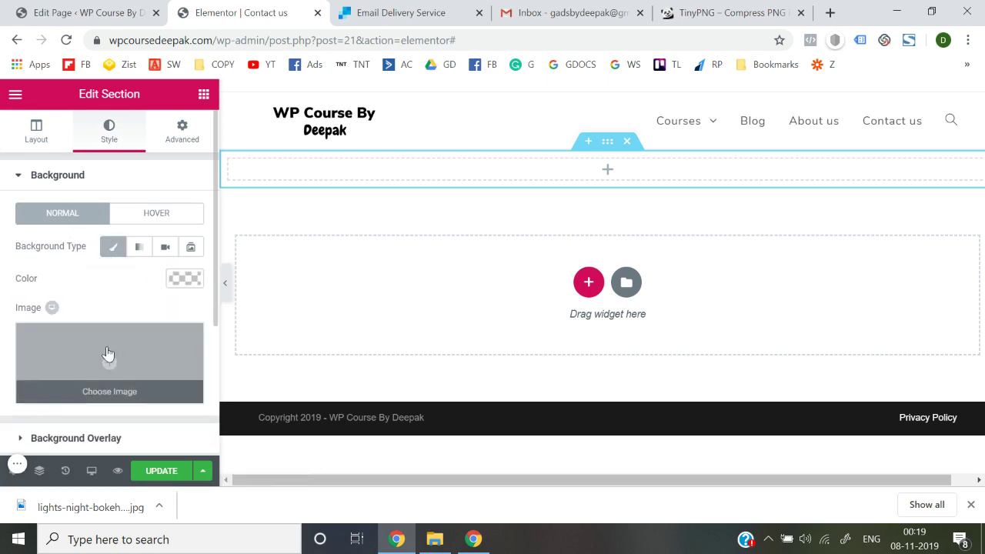
left_click(109, 354)
left_click(66, 164)
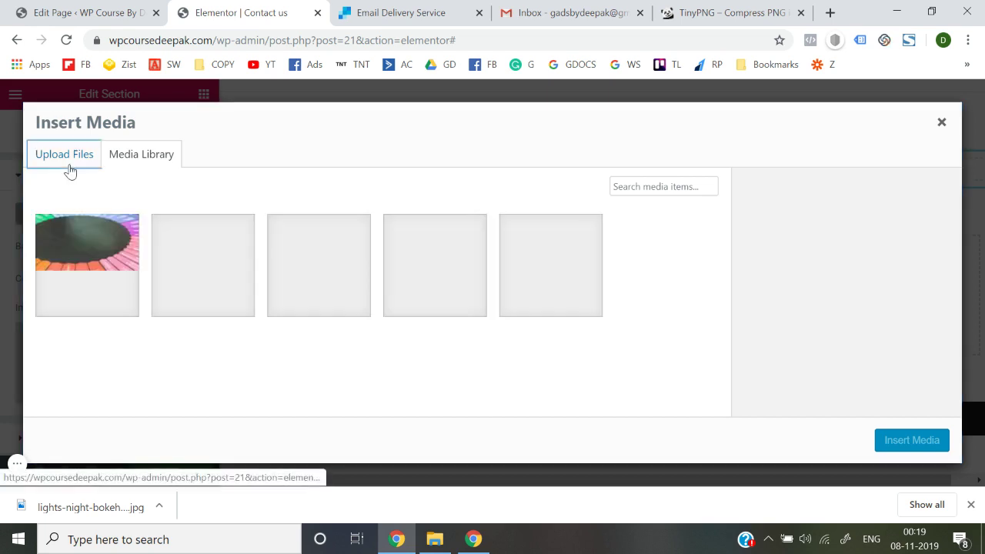
left_click(493, 321)
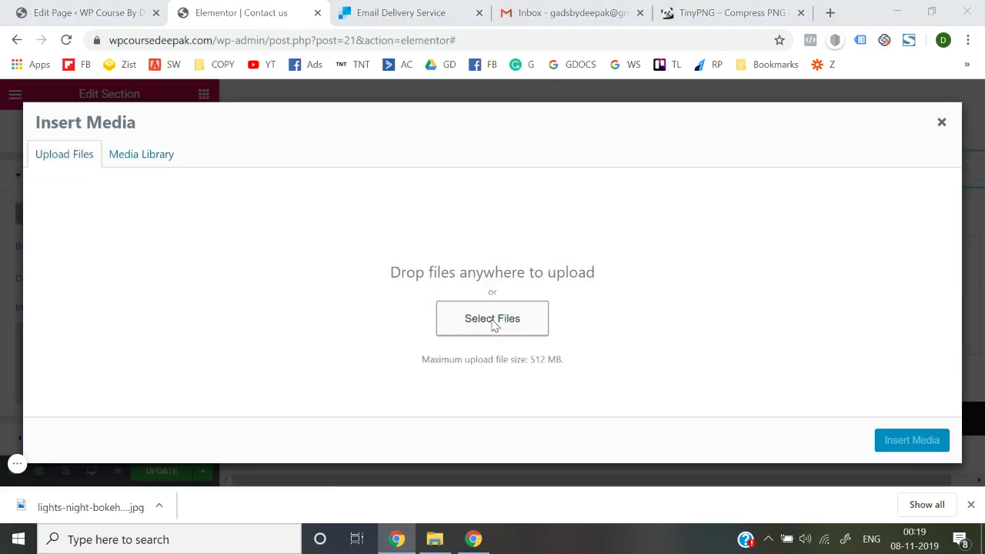
double_click(201, 183)
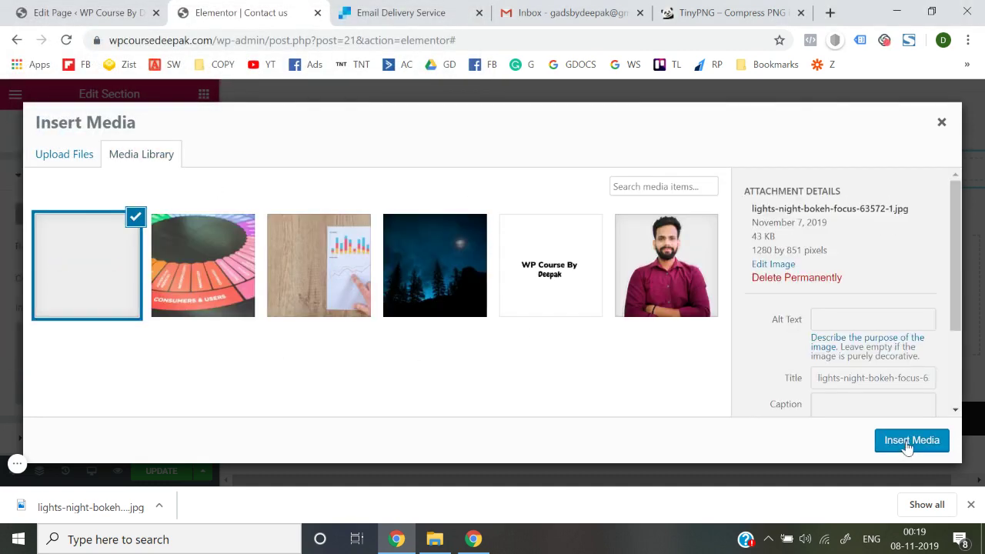
left_click(906, 446)
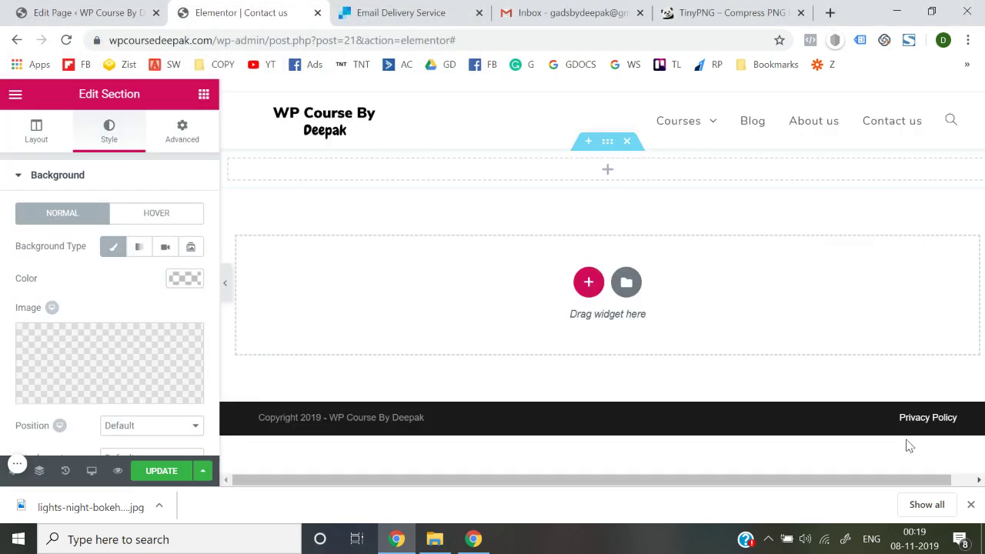
Keep background Position, Attachment and Repeat at Default and set the background Size to Cover
left_click(970, 504)
scroll(140, 379, "down", 1)
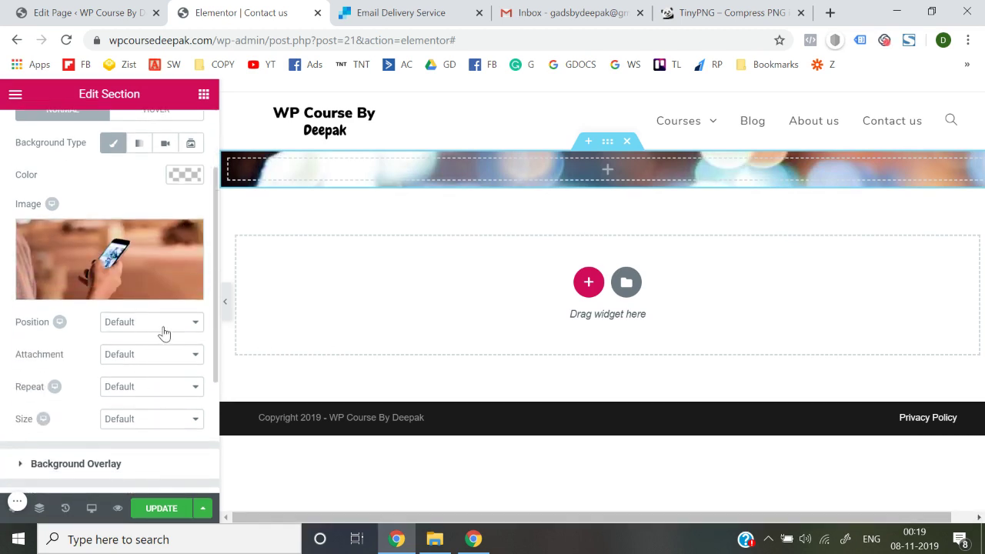
left_click(162, 323)
left_click(164, 328)
left_click(162, 359)
left_click(158, 356)
left_click(158, 387)
left_click(159, 386)
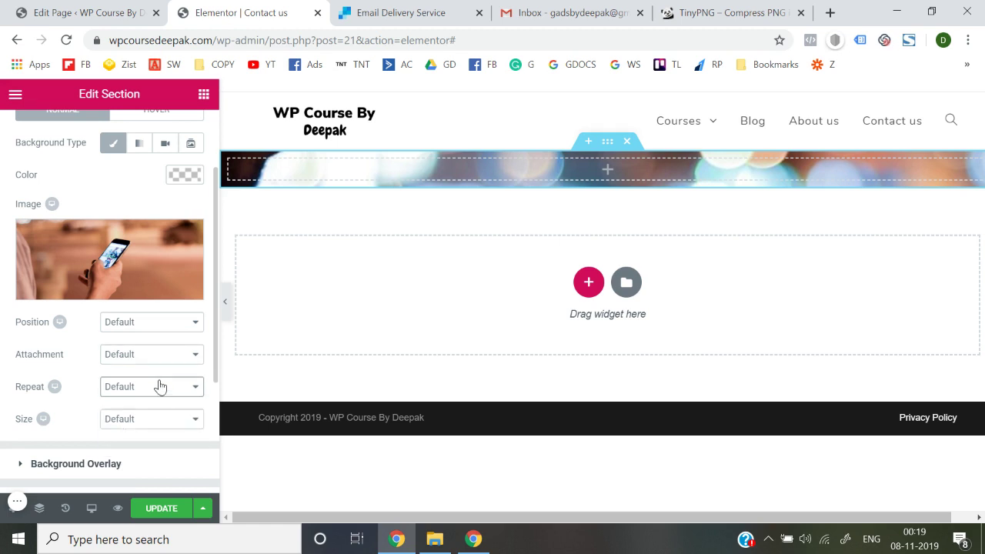
left_click(160, 418)
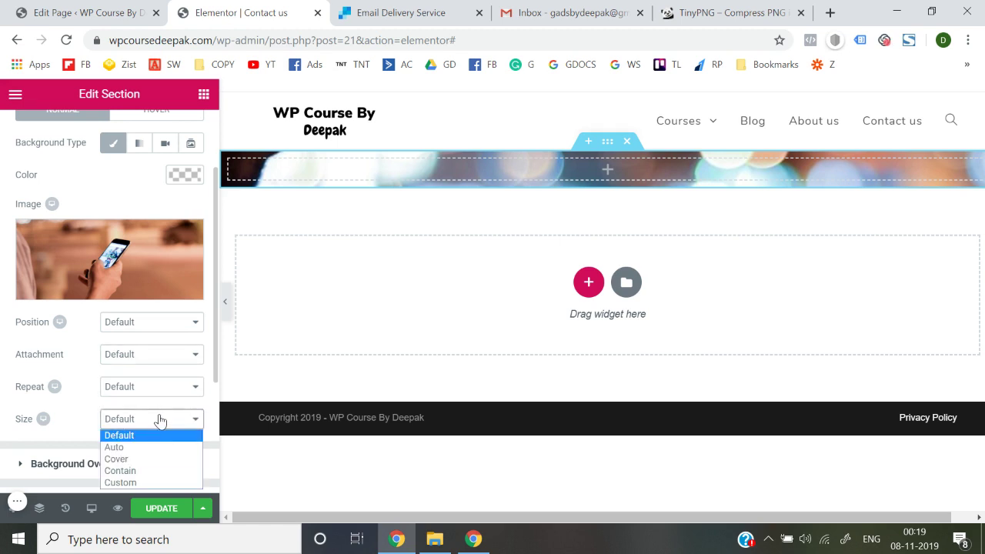
left_click(152, 458)
scroll(2, 331, "up", 3)
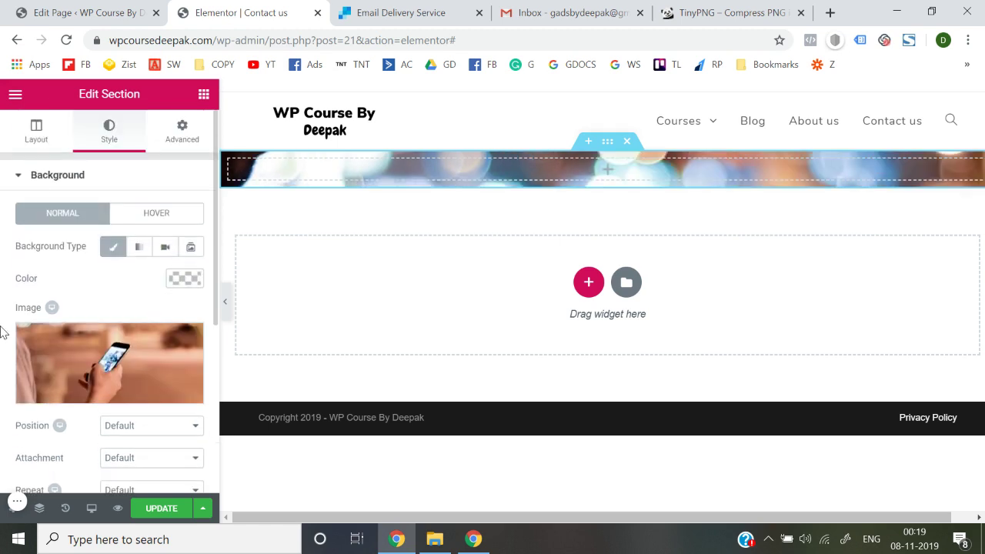
Set the section height to Min Height at 324 px, after briefly previewing Fit To Screen
left_click(35, 131)
scroll(107, 242, "down", 3)
left_click(153, 245)
left_click(152, 278)
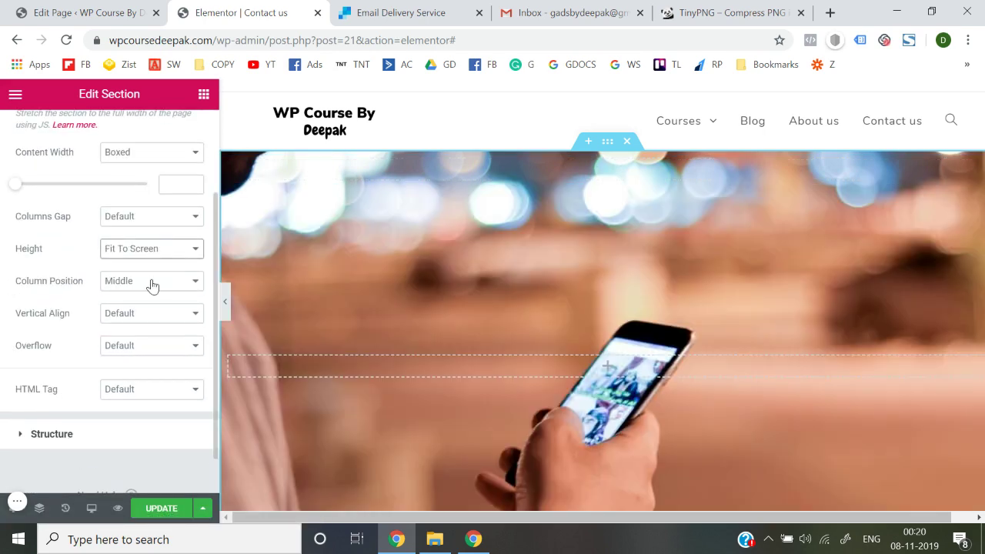
left_click(224, 297)
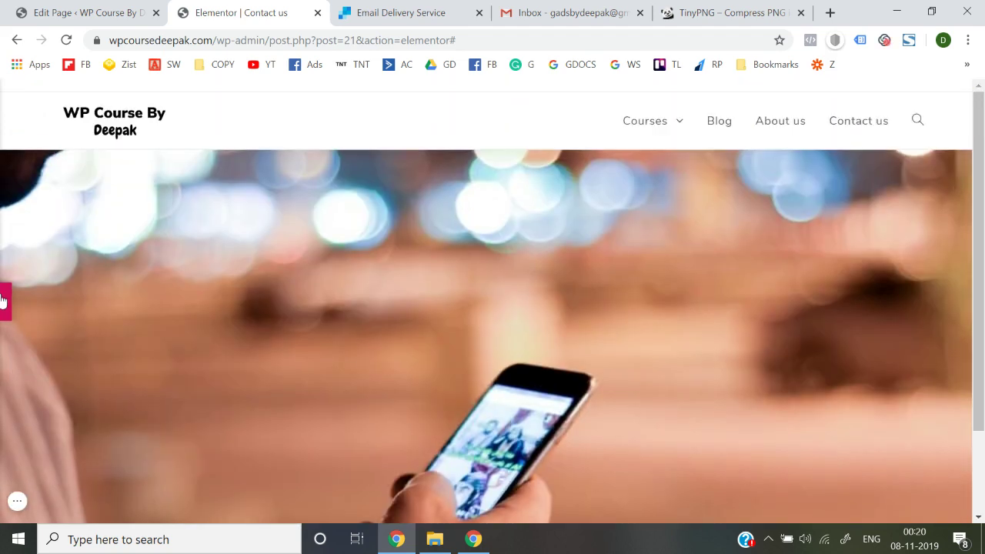
left_click(2, 300)
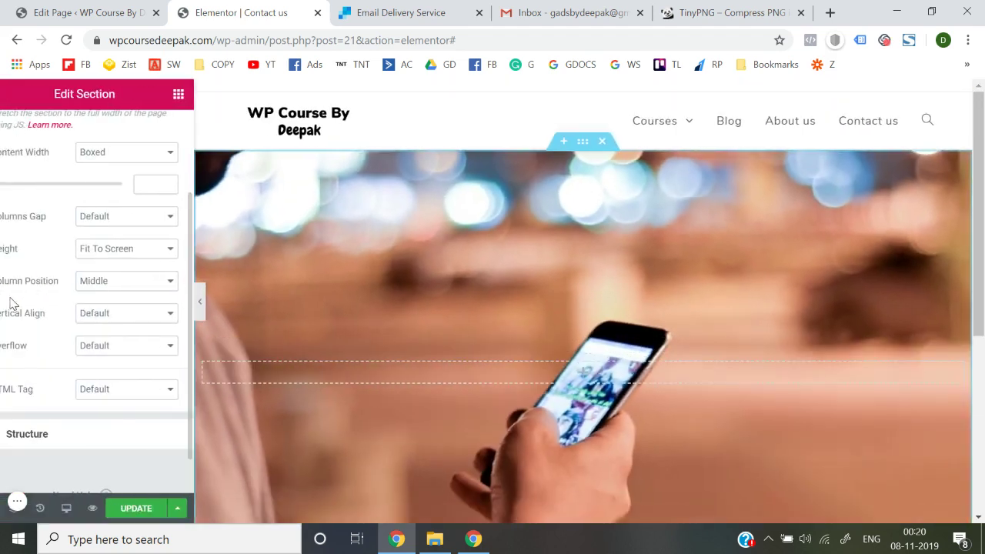
left_click(159, 252)
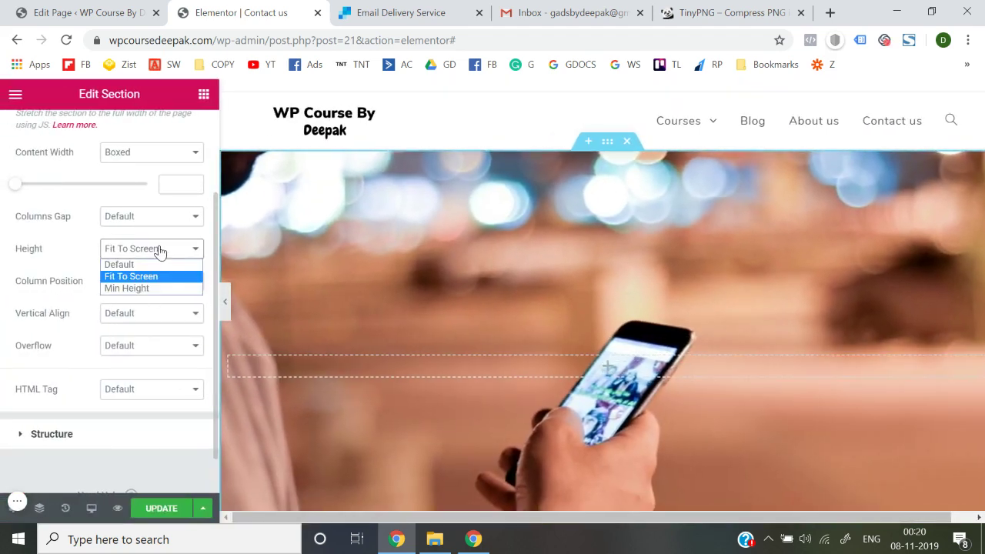
left_click(146, 288)
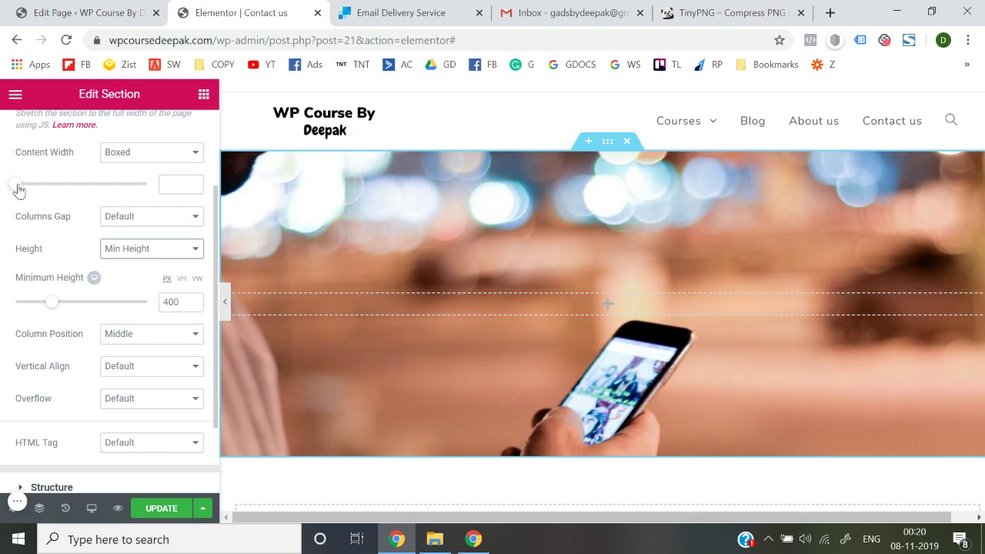
mouse_move(47, 299)
left_mouse_down()
mouse_move(23, 303)
mouse_move(54, 306)
mouse_move(46, 307)
left_mouse_up()
scroll(69, 230, "up", 2)
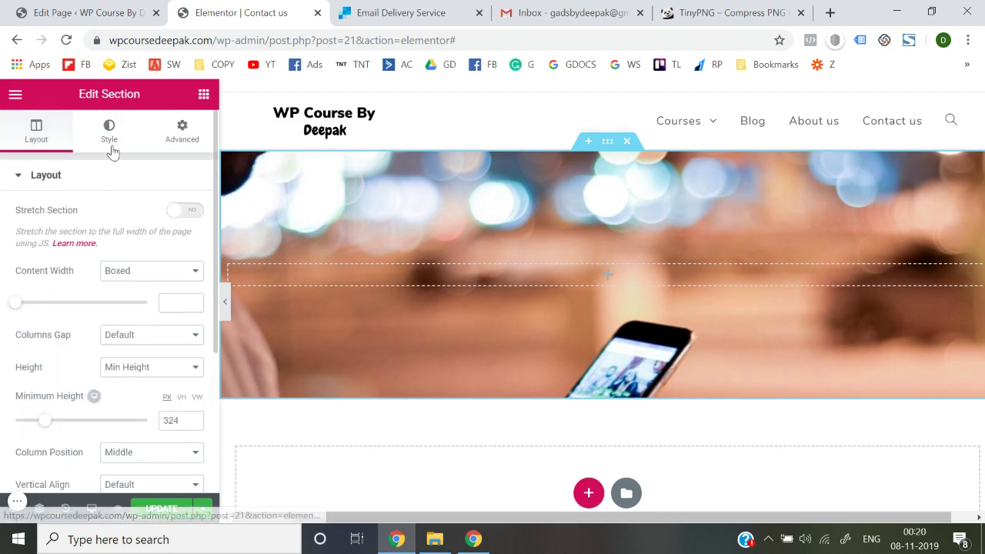
Set the background image position to Center Center
left_click(109, 148)
scroll(128, 287, "down", 3)
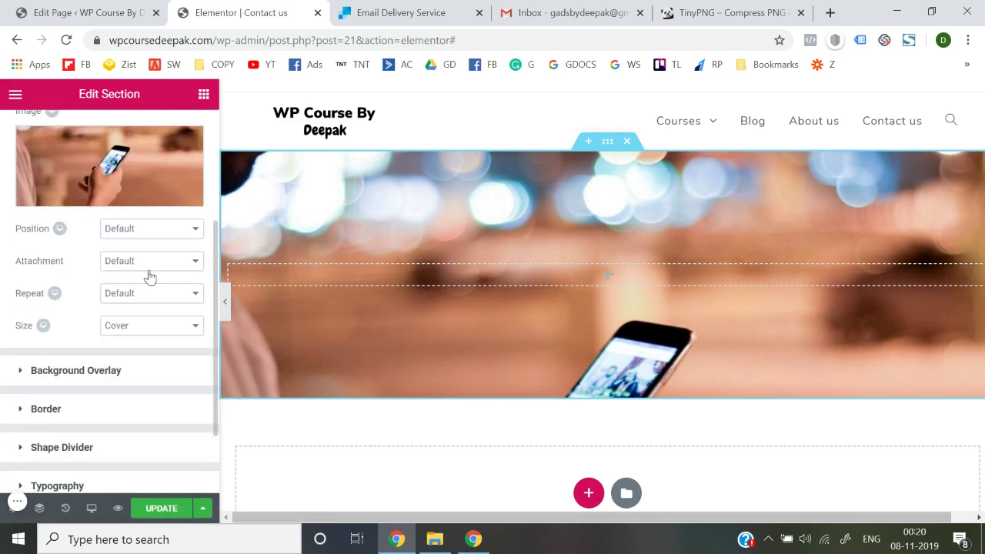
left_click(159, 230)
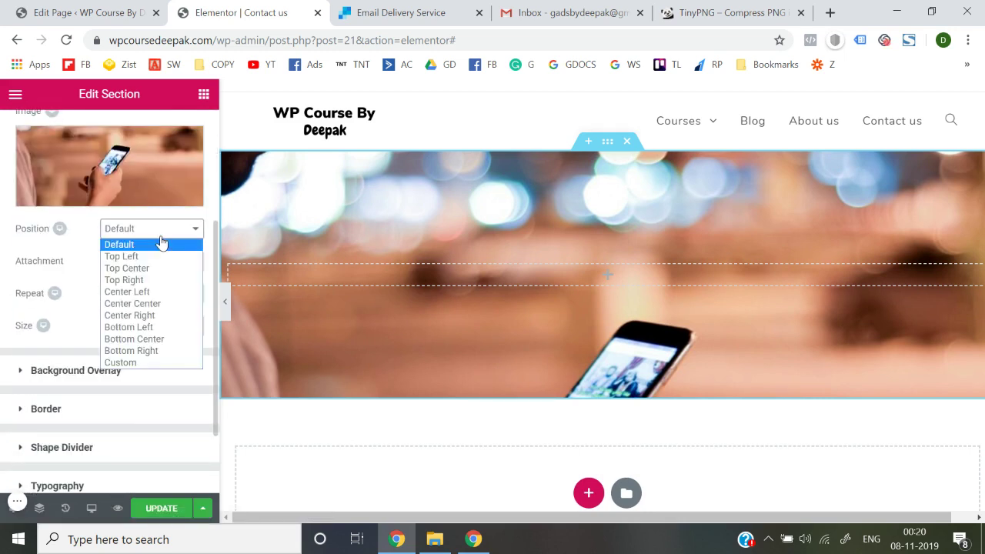
left_click(157, 305)
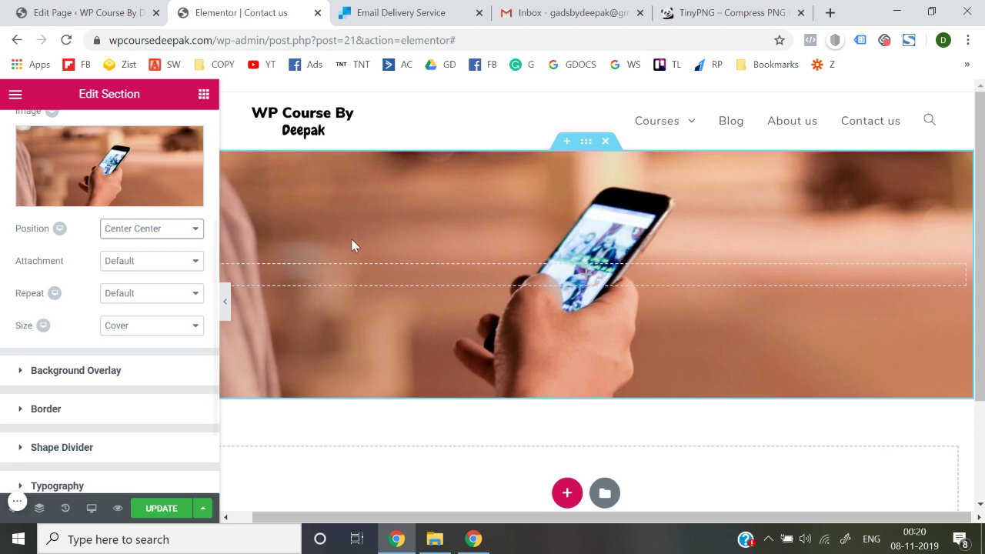
scroll(77, 266, "up", 3)
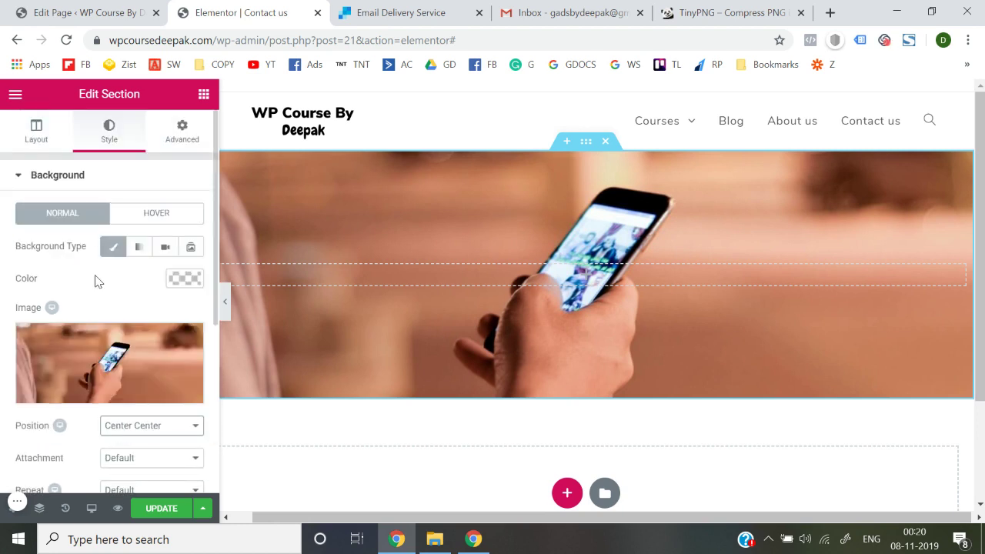
scroll(96, 281, "down", 4)
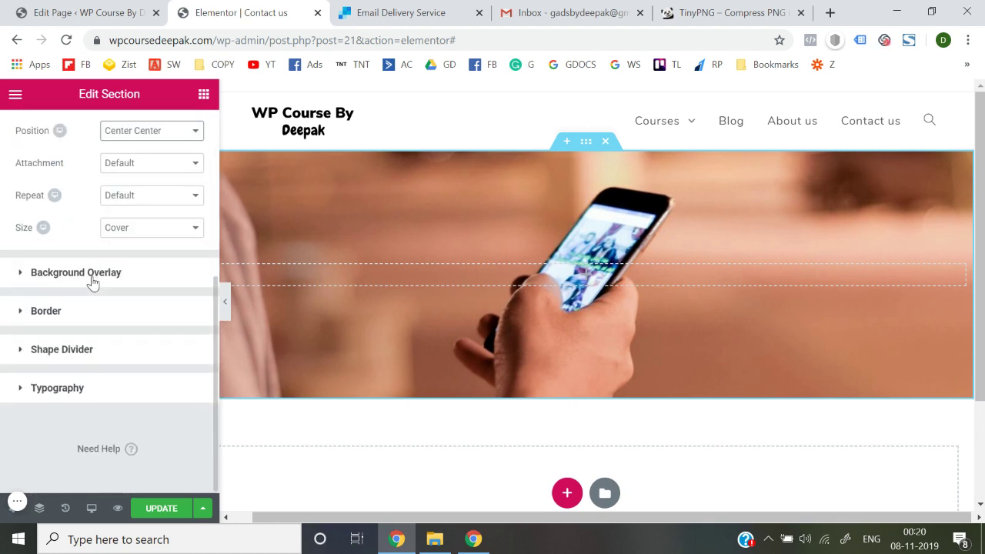
scroll(92, 282, "up", 4)
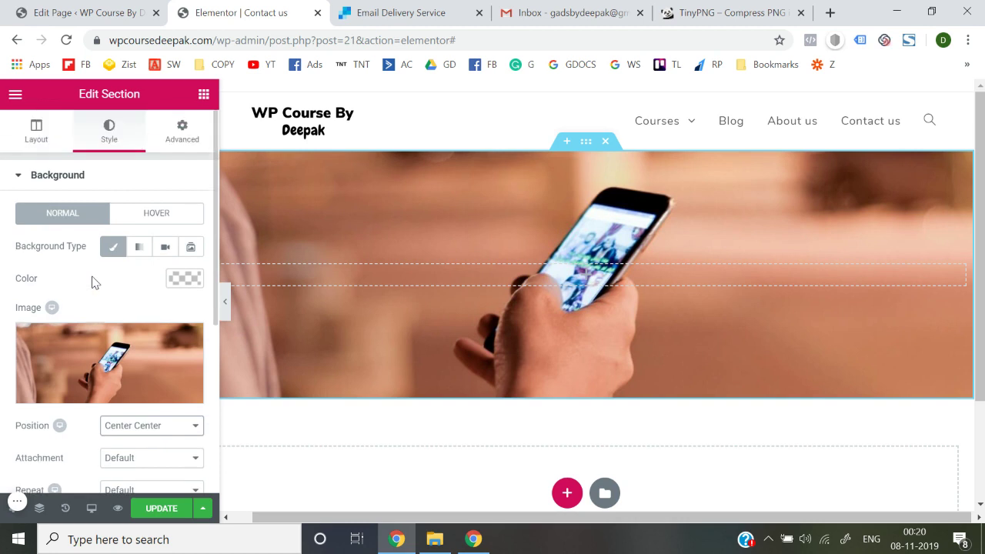
Collapse the Background panel and expand the Background Overlay settings in the Style tab
left_click(64, 172)
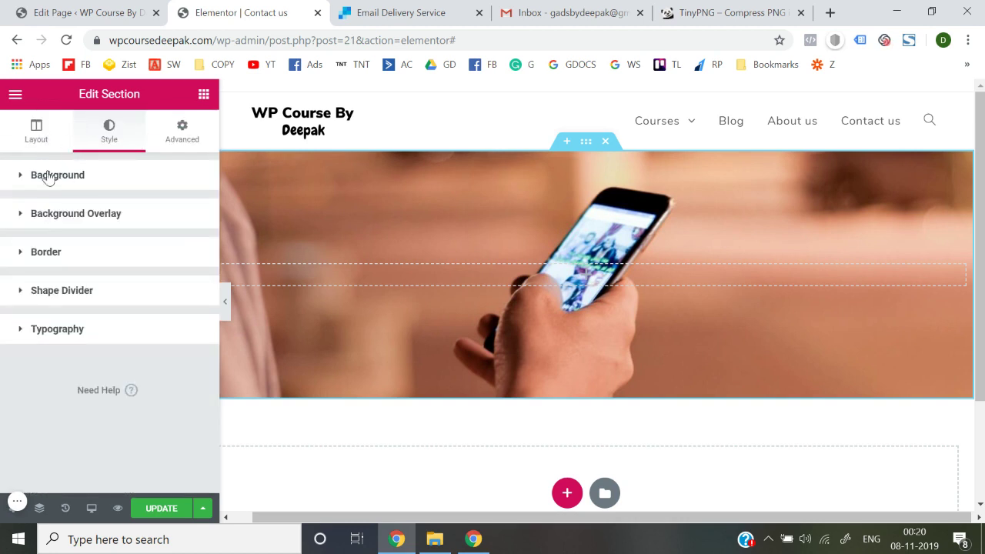
left_click(35, 132)
scroll(73, 291, "up", 3)
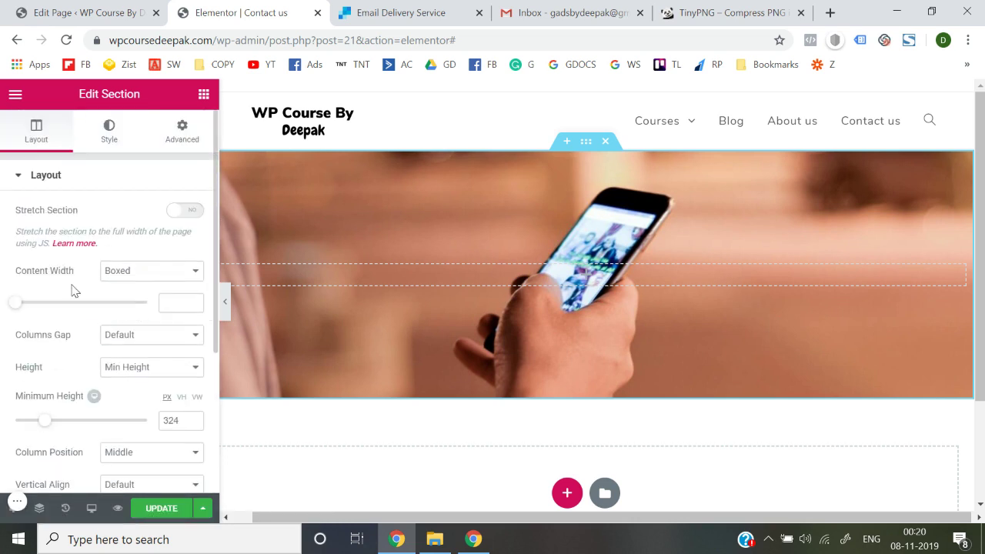
left_click(115, 135)
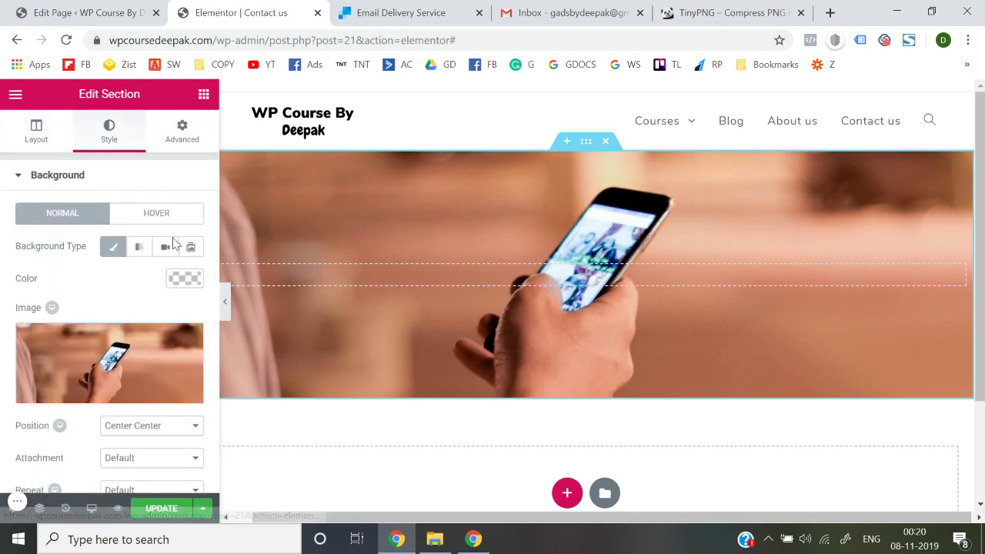
scroll(72, 279, "down", 1)
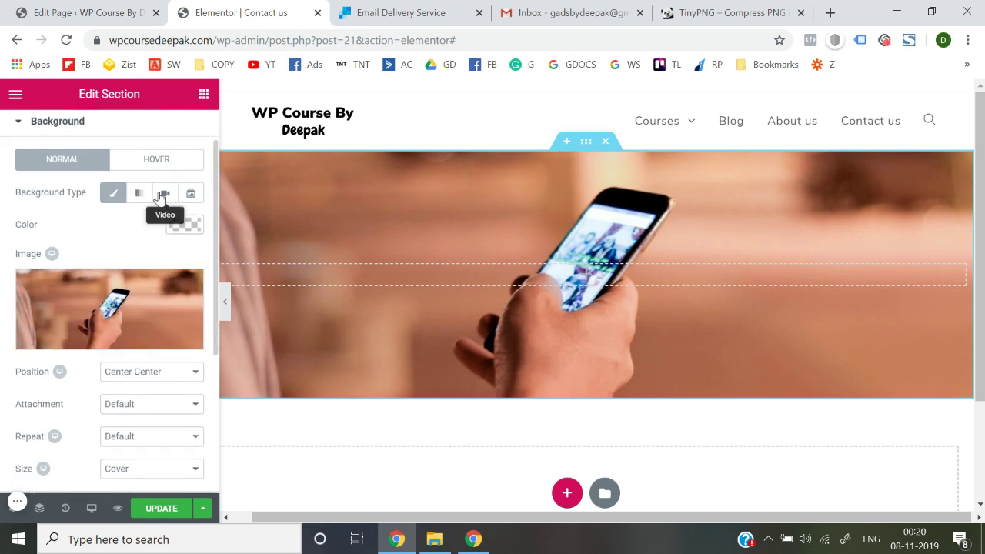
scroll(100, 285, "down", 2)
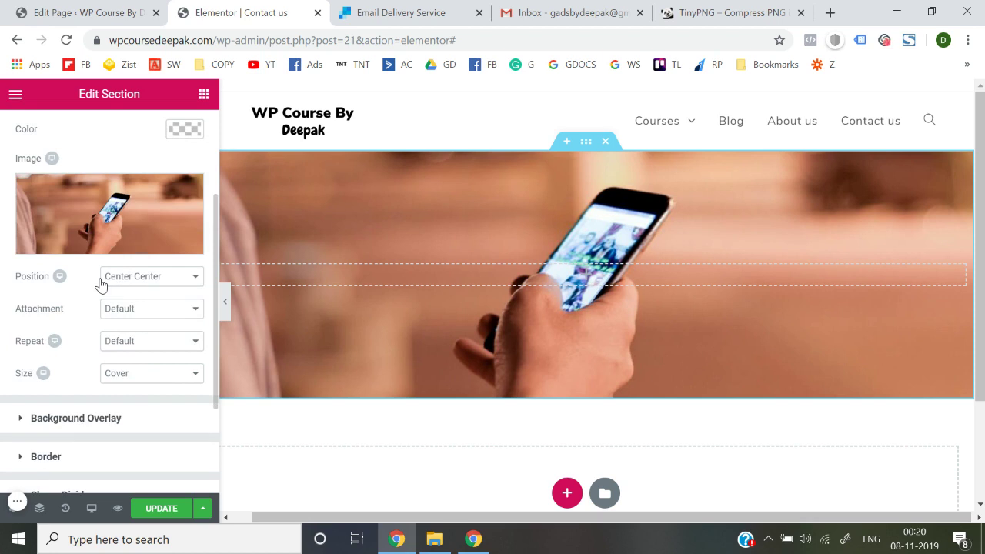
scroll(77, 330, "down", 3)
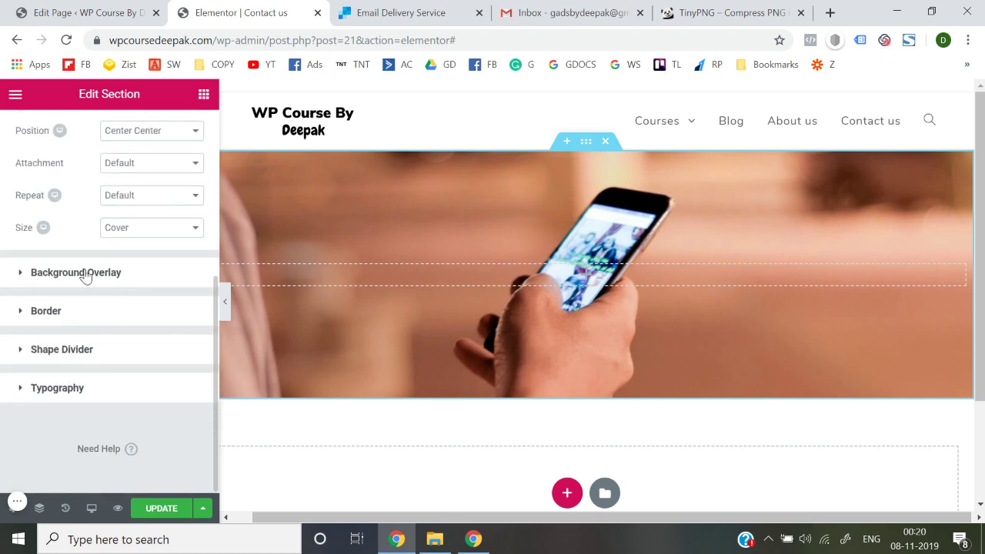
left_click(85, 274)
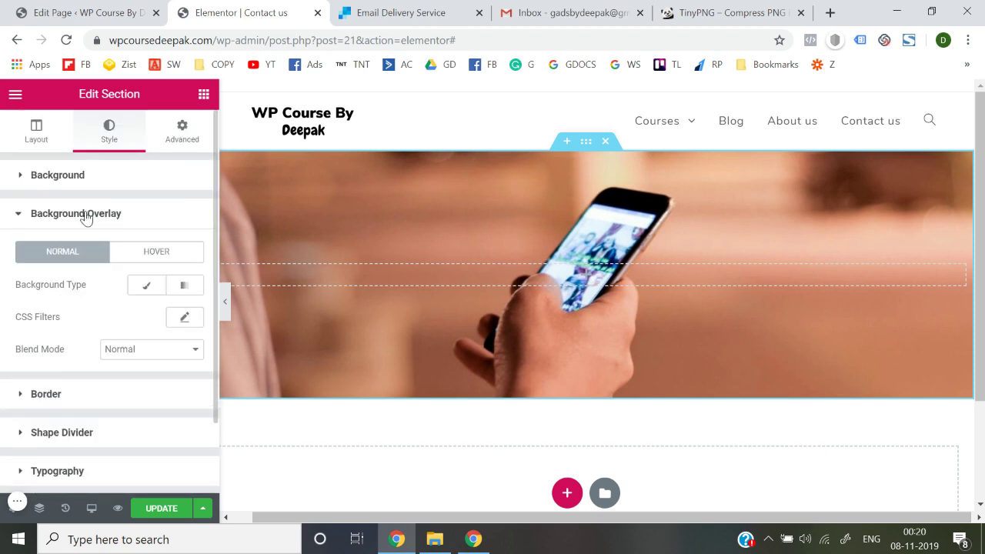
Apply a Classic black overlay with alpha 0.74 (rgba(0,0,0,0.74)) and collapse Background Overlay
scroll(88, 306, "down", 1)
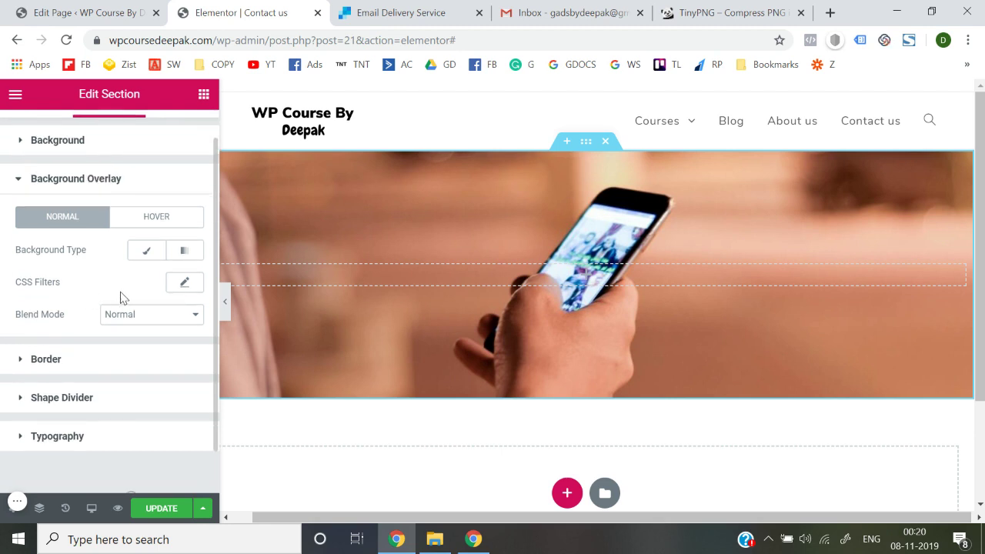
left_click(150, 254)
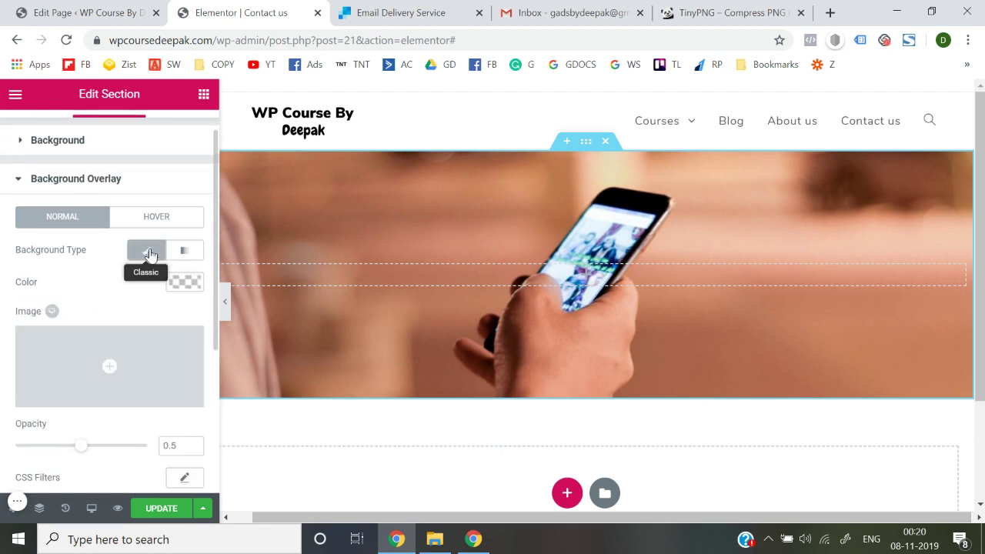
left_click(184, 282)
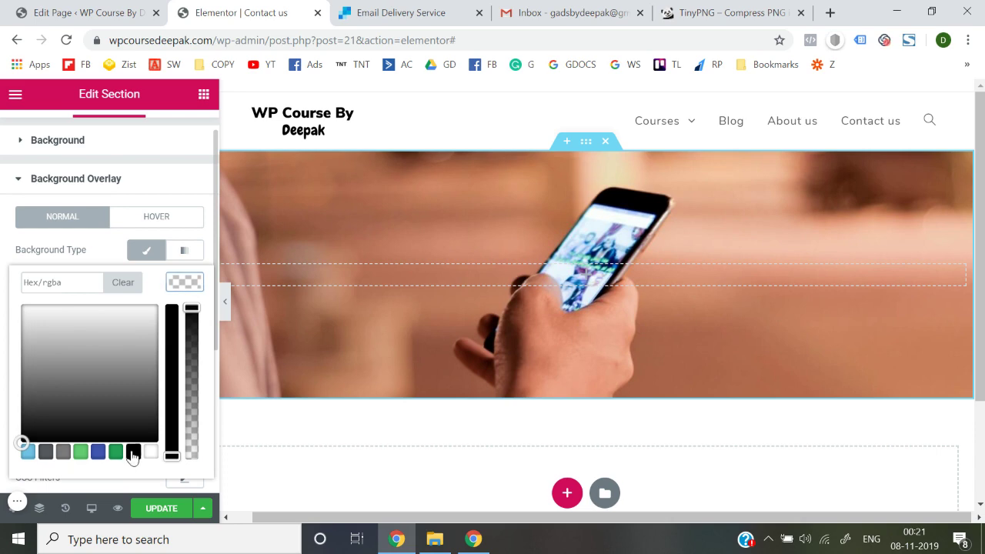
left_click(133, 452)
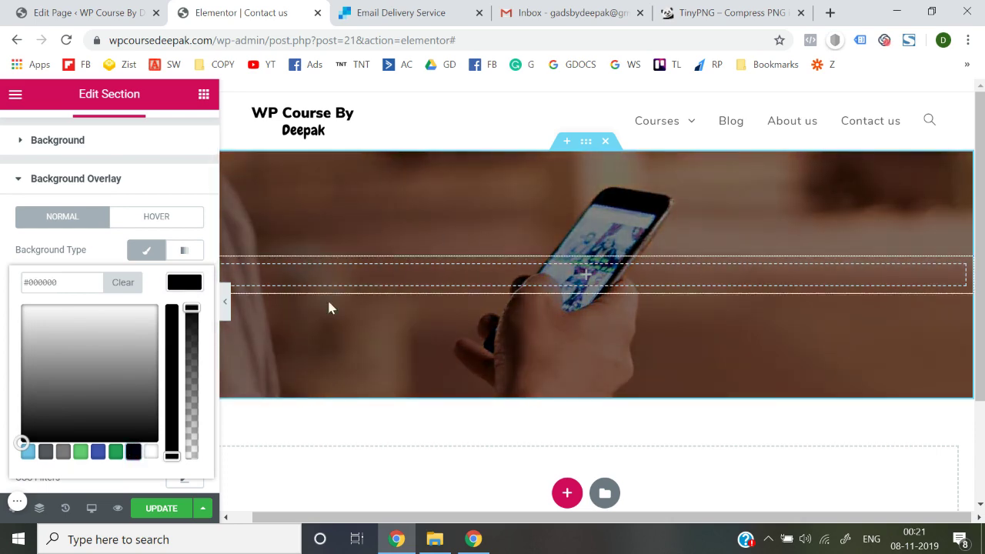
left_click_drag(191, 309, 194, 350)
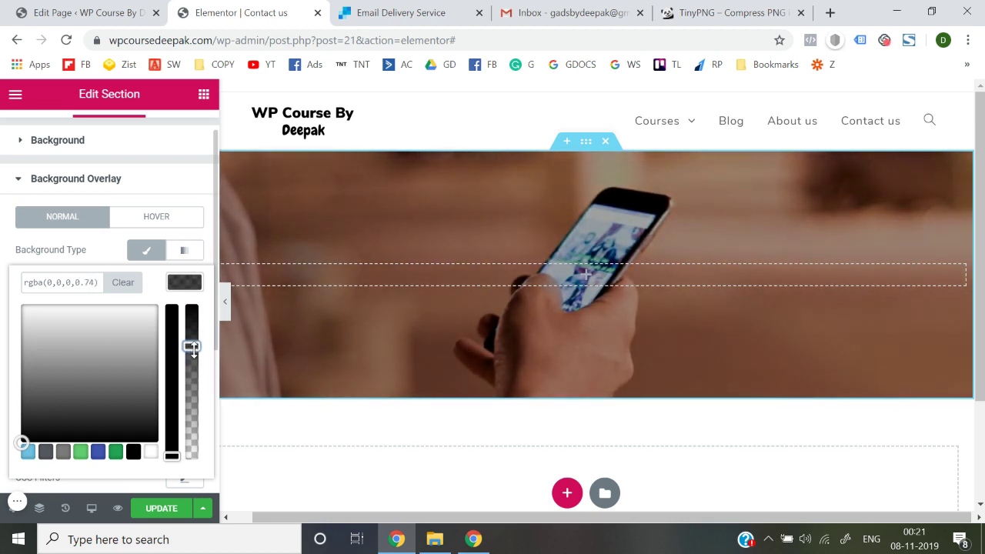
left_click(2, 287)
left_click(63, 179)
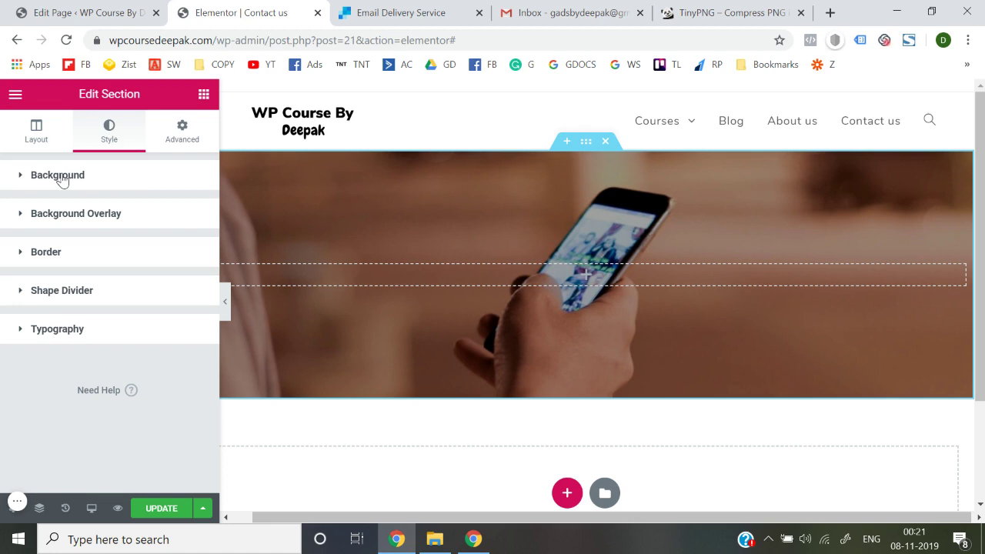
Drop a Heading widget into the hero, retitle it 'Need Help?', and center-align it
left_click(203, 94)
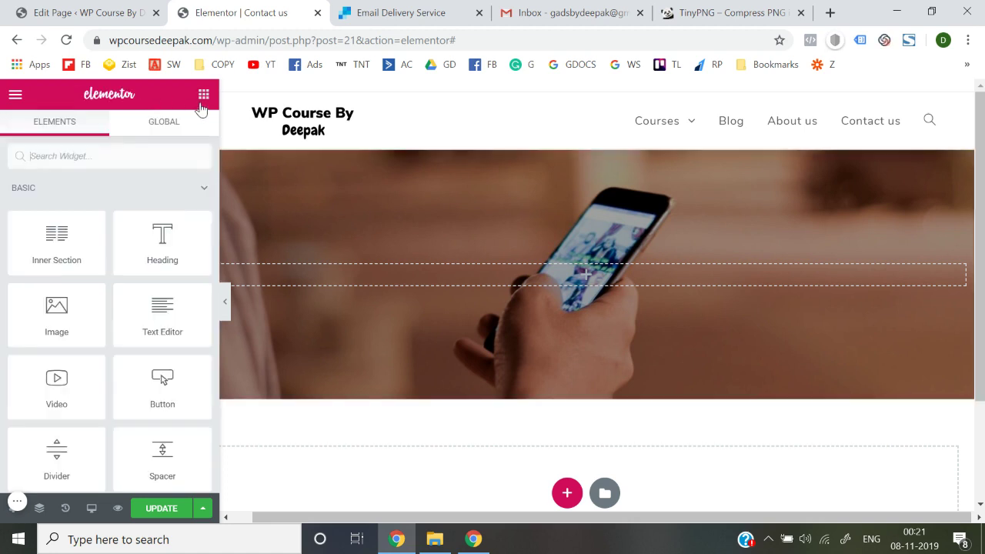
left_click_drag(156, 251, 480, 273)
triple_click(116, 234)
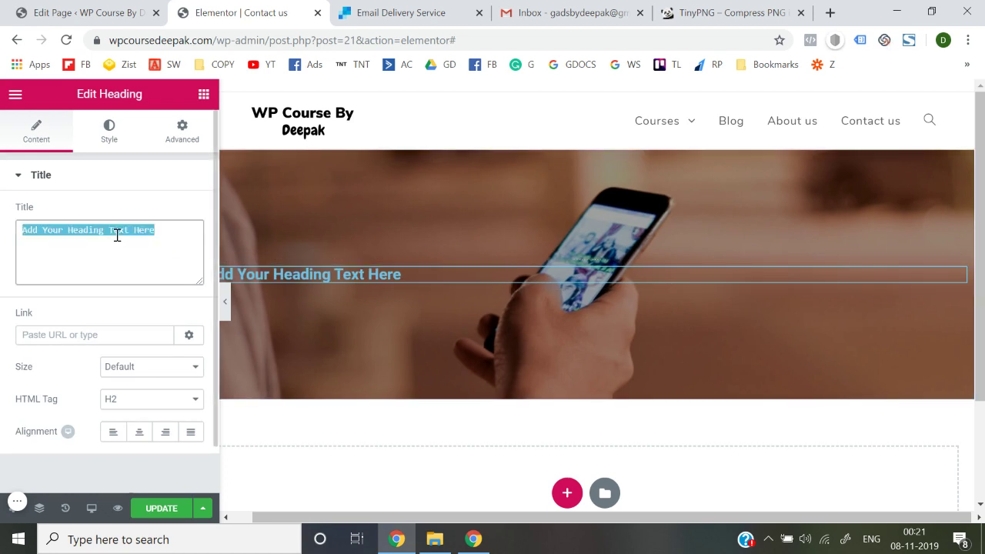
type("NJe")
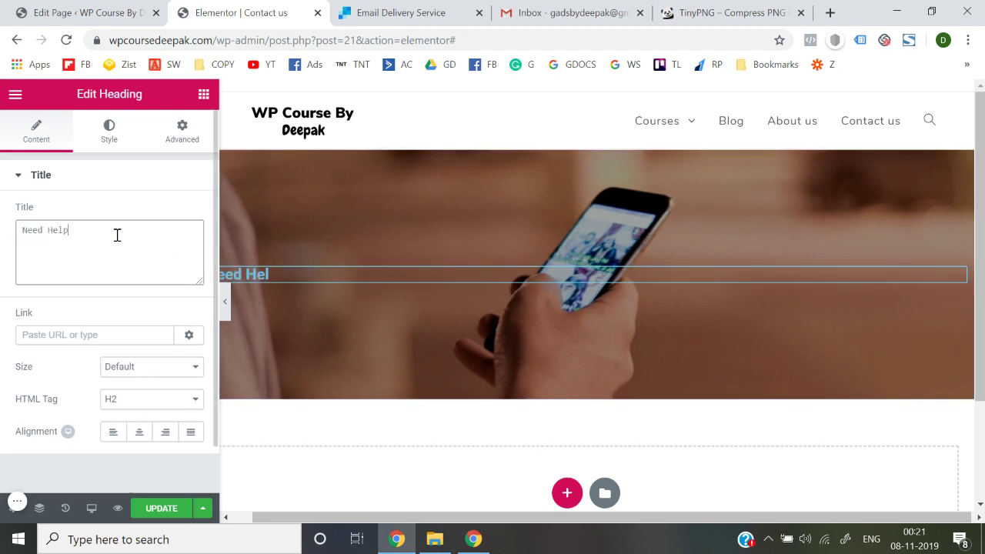
left_click(139, 432)
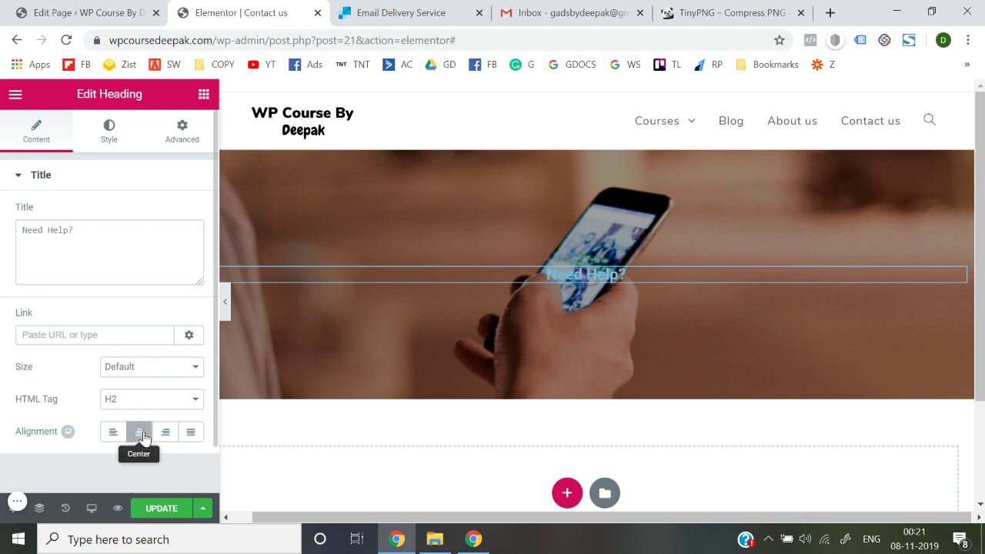
left_click(107, 134)
Style the heading with Nunito font, white text colour, and typography size 75
left_click(186, 246)
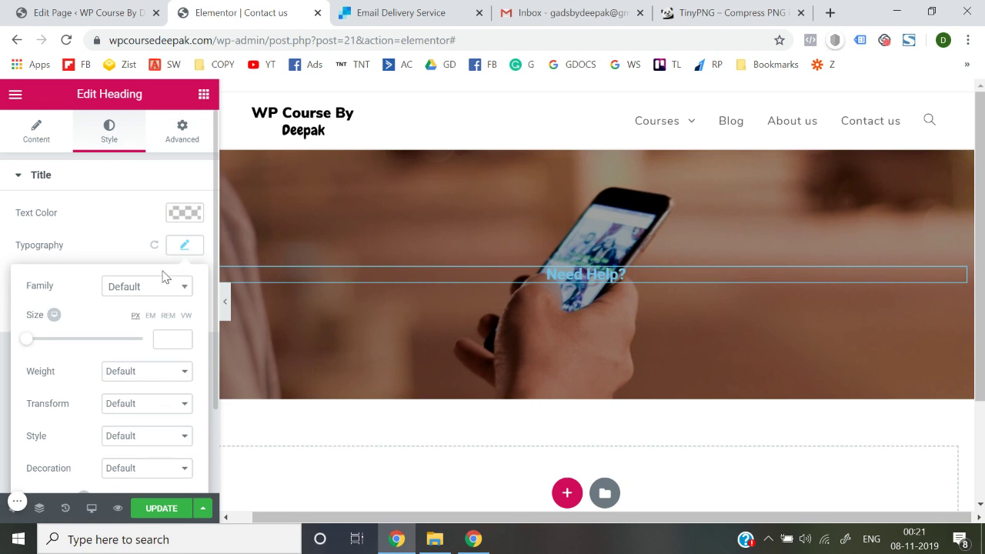
left_click(154, 284)
type("nuni")
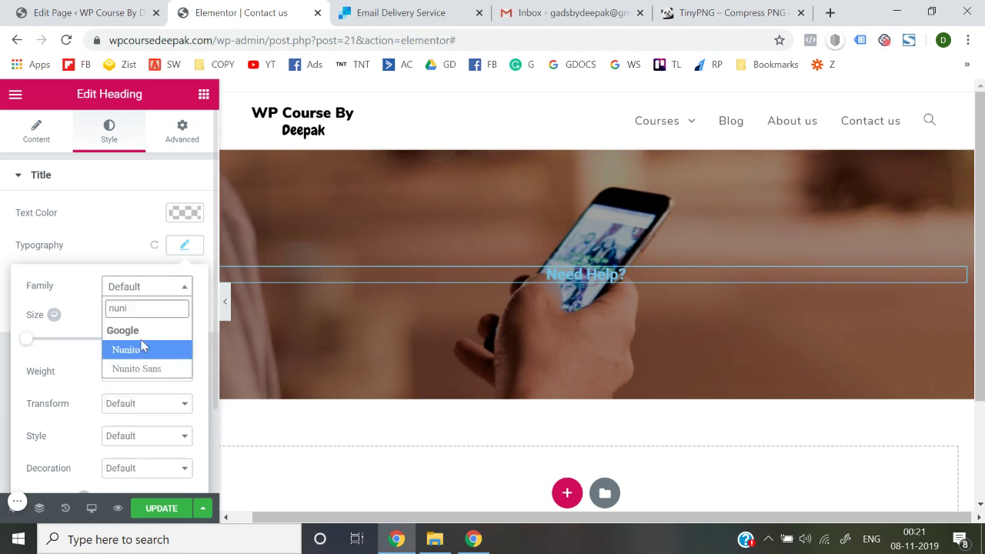
left_click(139, 351)
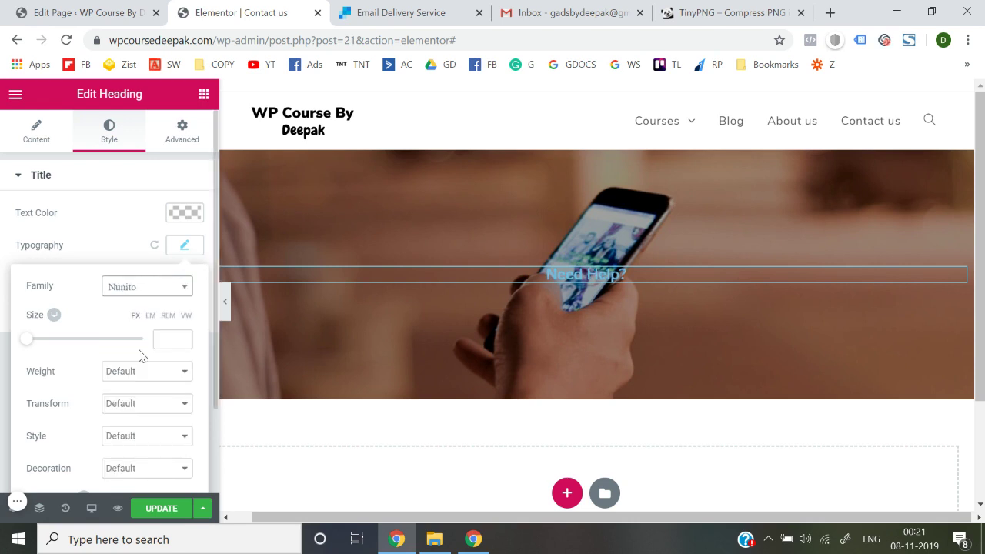
left_click(180, 226)
left_click(185, 214)
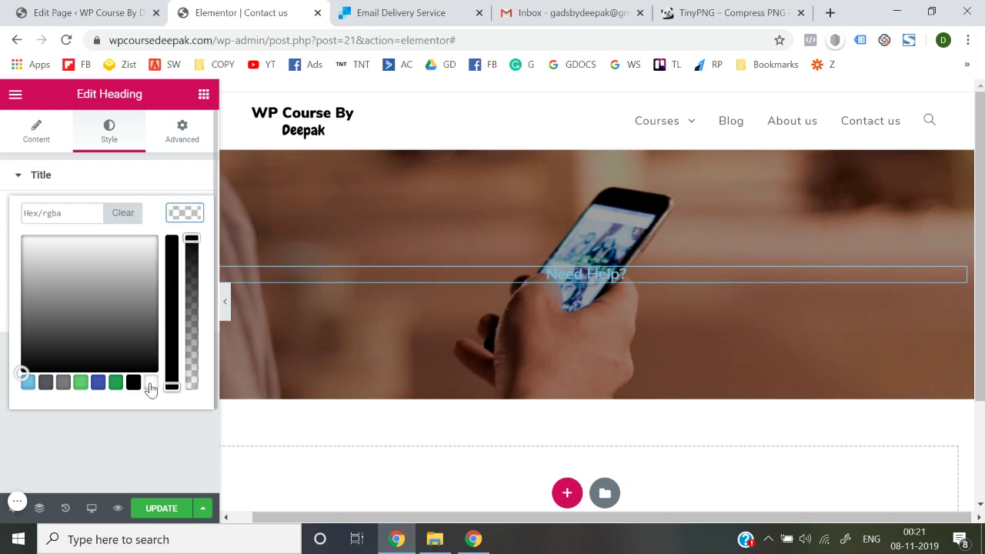
left_click(150, 383)
left_click(160, 449)
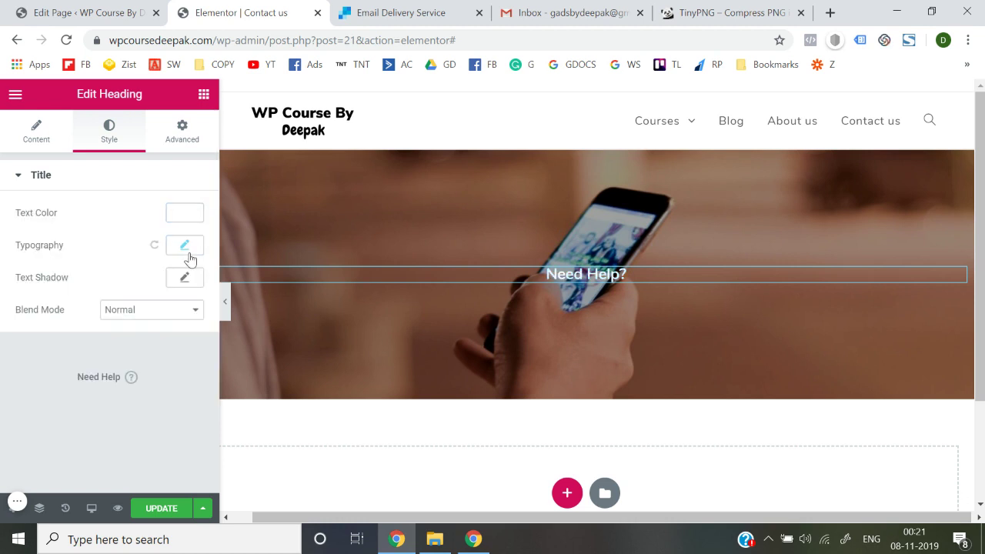
left_click(185, 246)
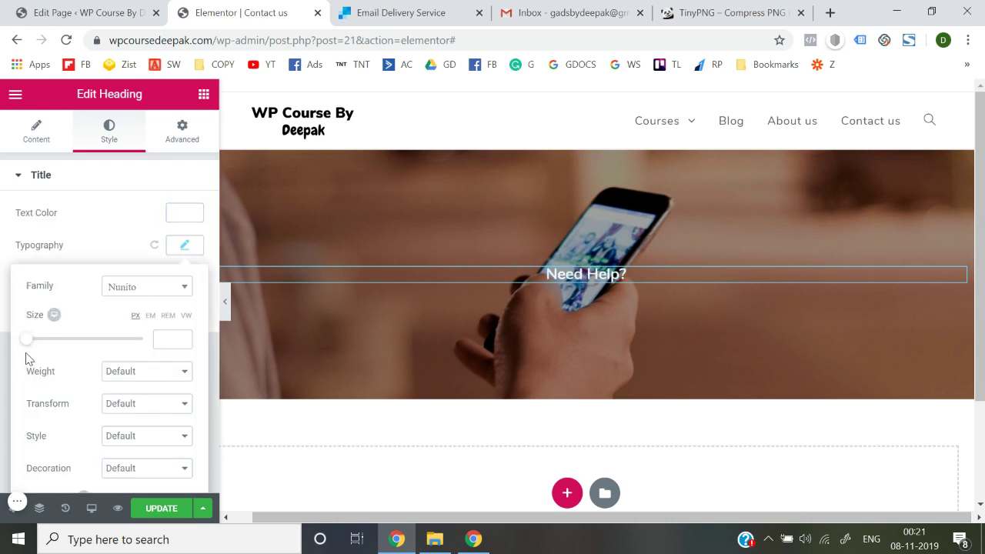
left_click_drag(30, 345, 67, 347)
left_click(128, 514)
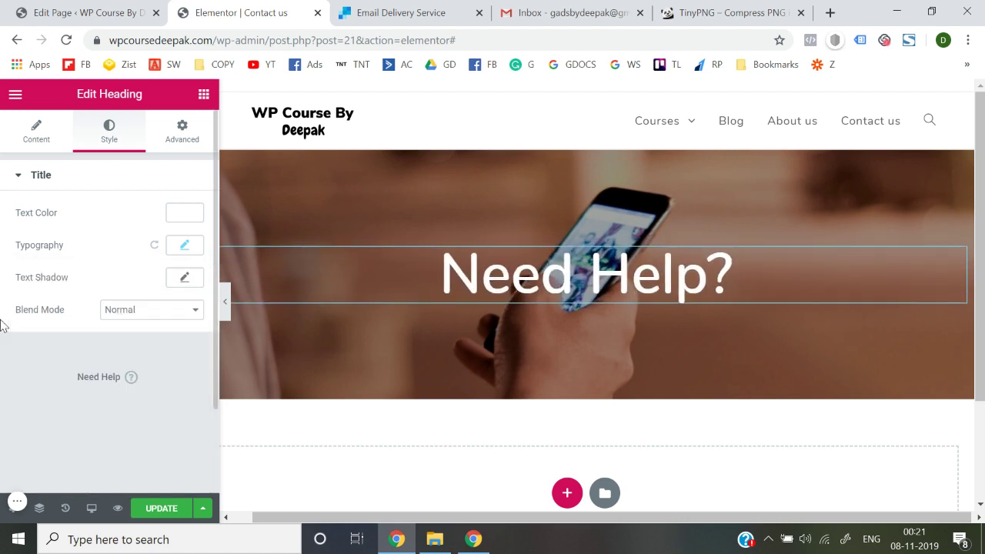
Save the page with Update and add a new single-column section below the hero
left_click(158, 513)
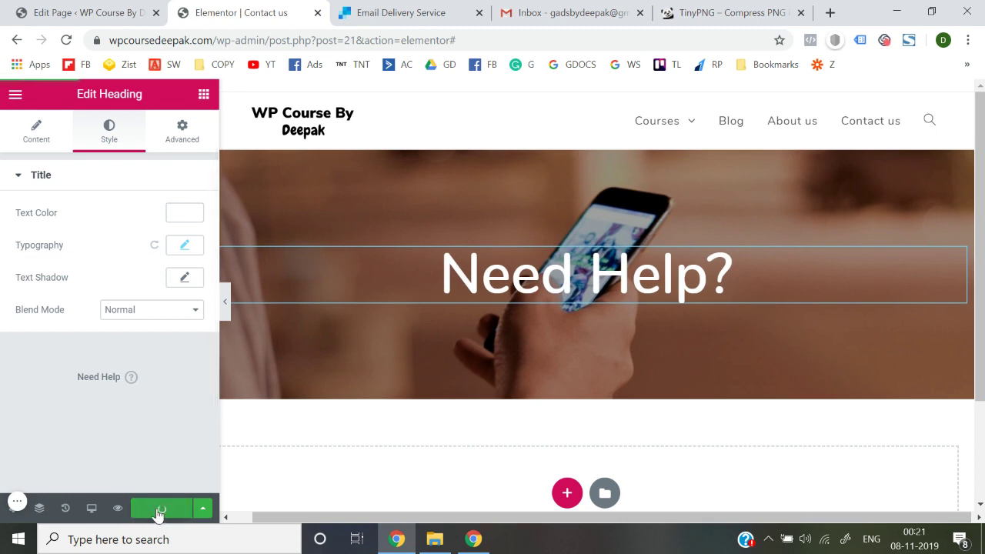
scroll(377, 441, "down", 1)
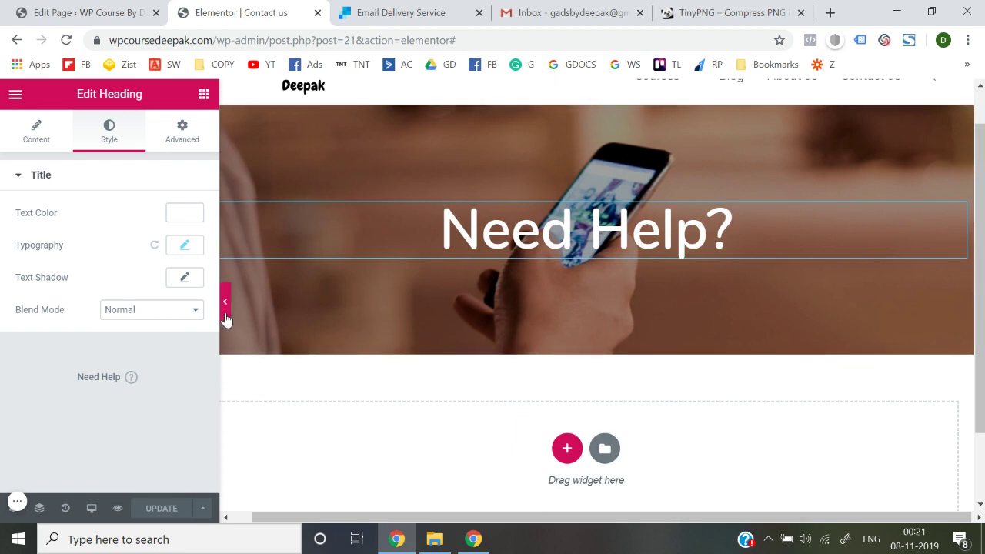
left_click(204, 94)
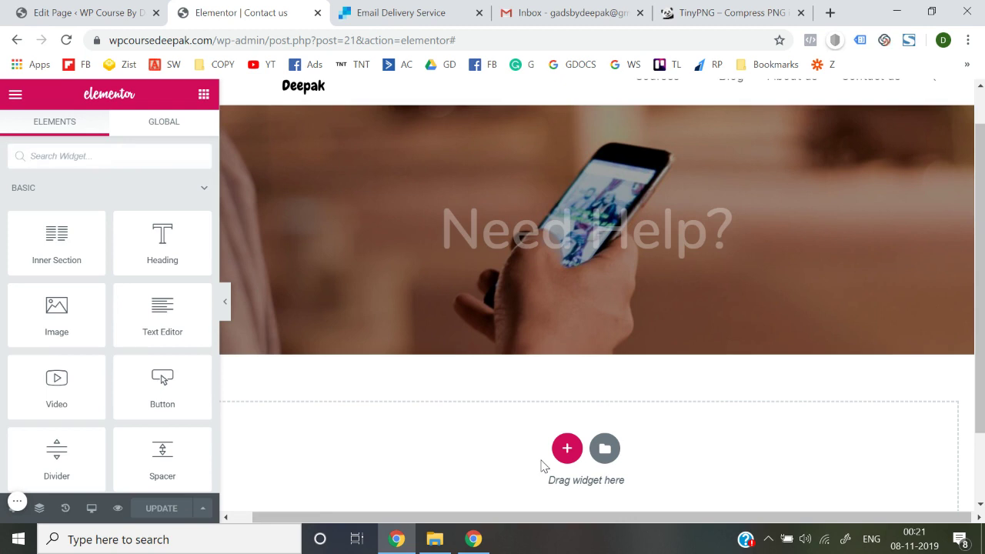
scroll(543, 464, "down", 1)
left_click(566, 399)
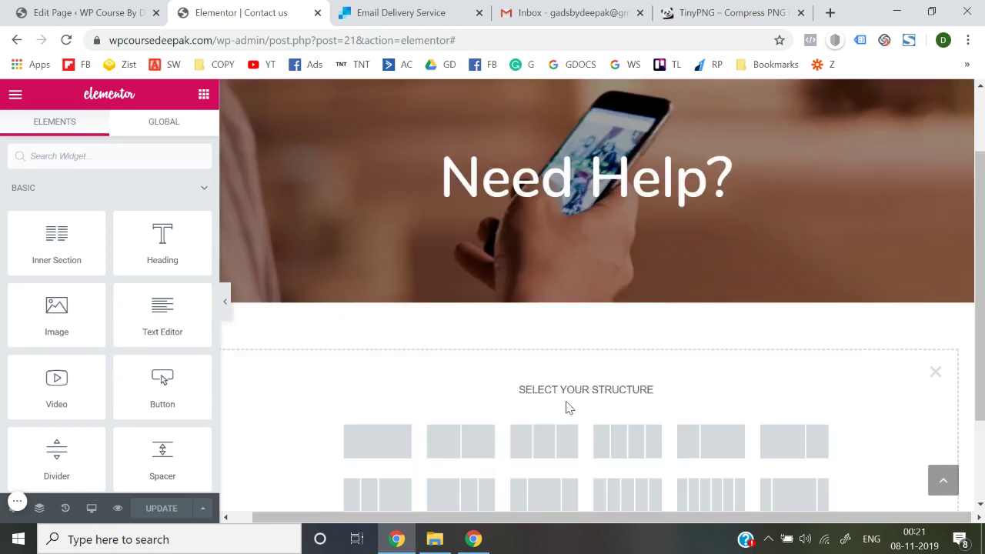
scroll(567, 408, "down", 2)
left_click(412, 346)
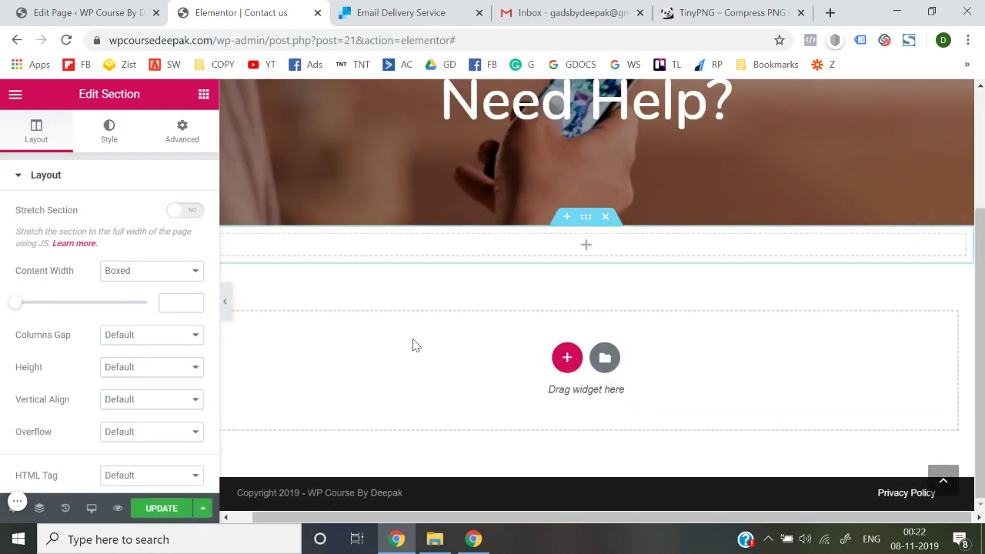
Drag an Inner Section widget into the new section to create two columns
left_click(204, 94)
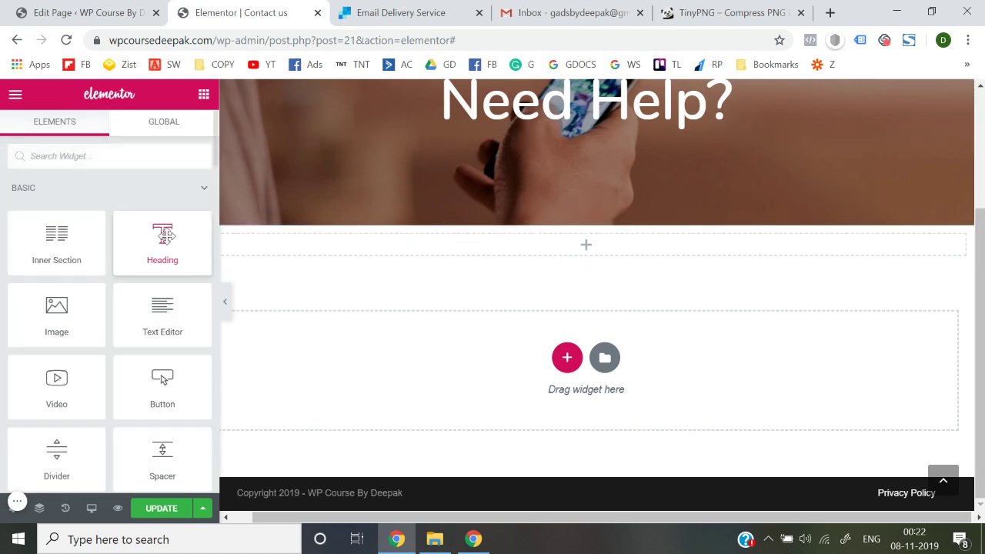
left_click_drag(37, 271, 534, 255)
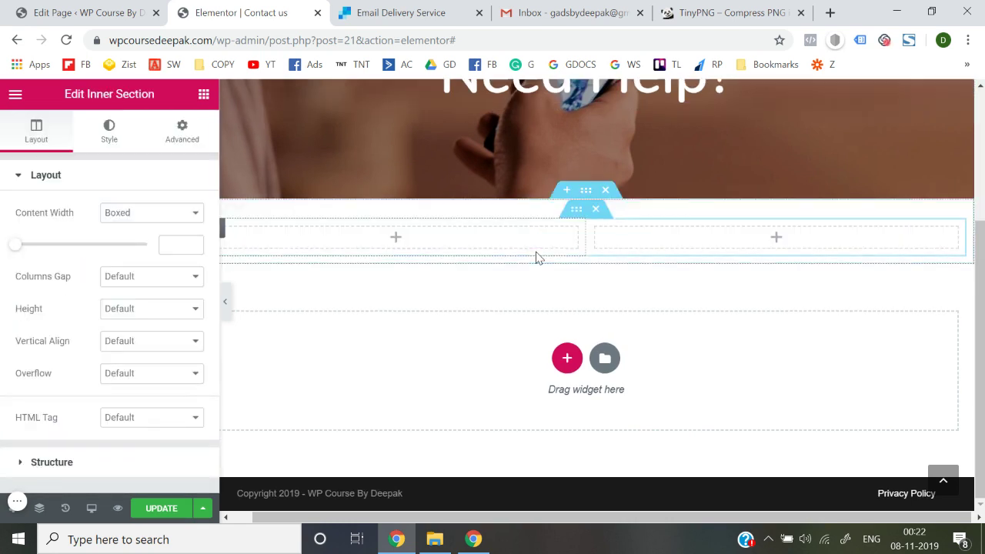
left_click(206, 99)
scroll(153, 346, "down", 4)
Add a Phone icon to the left column with a Heading widget beneath it
left_click_drag(160, 240, 369, 239)
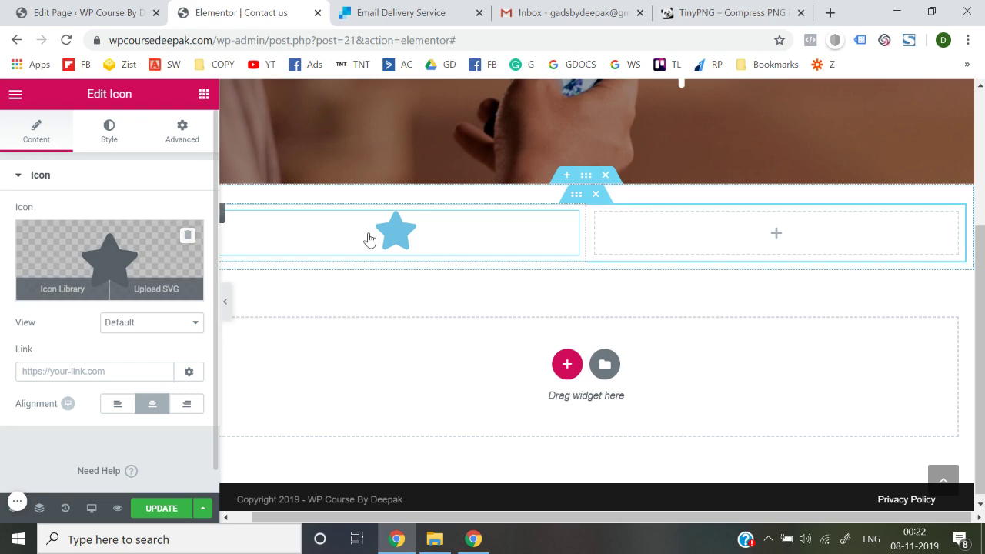
left_click(62, 299)
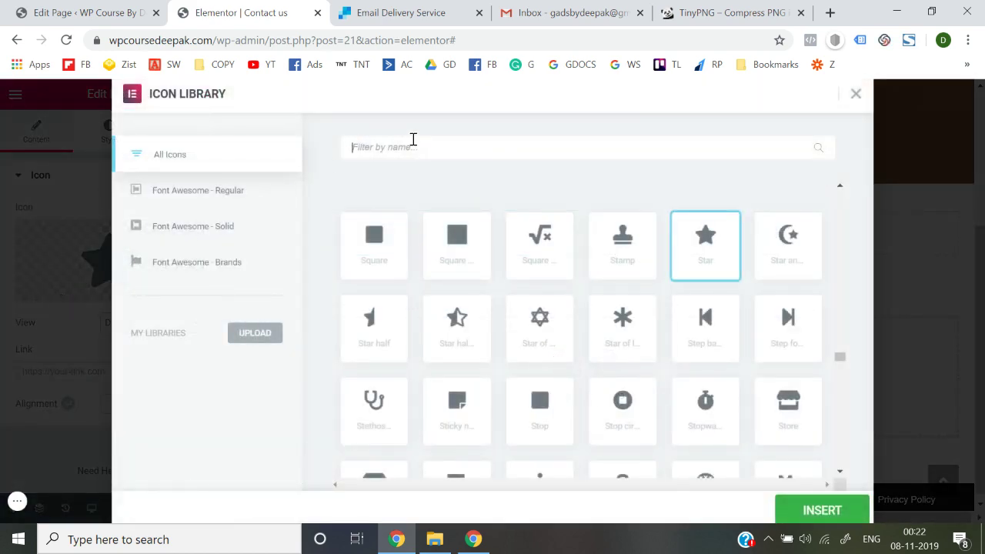
type("p")
key("BackSpace")
type("ph")
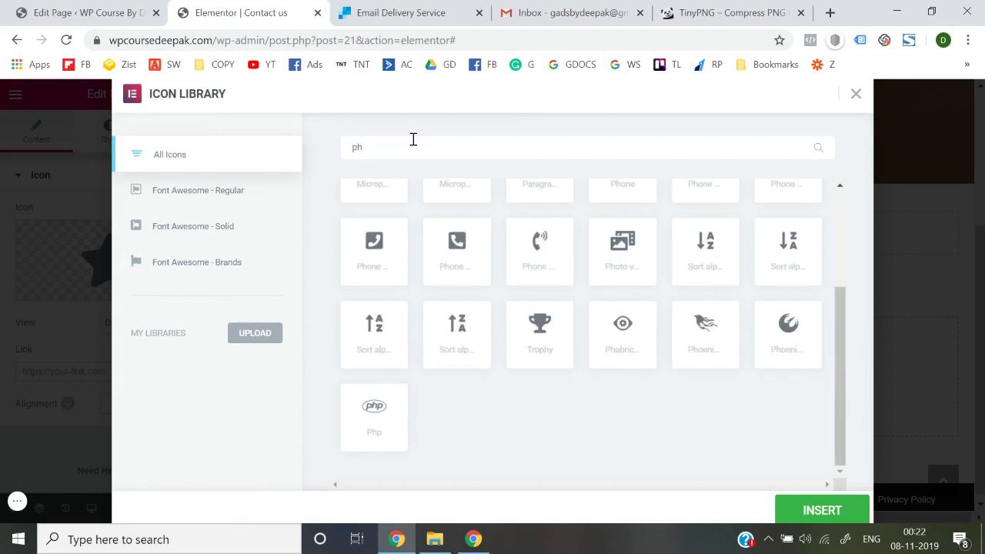
left_click(455, 255)
left_click(807, 521)
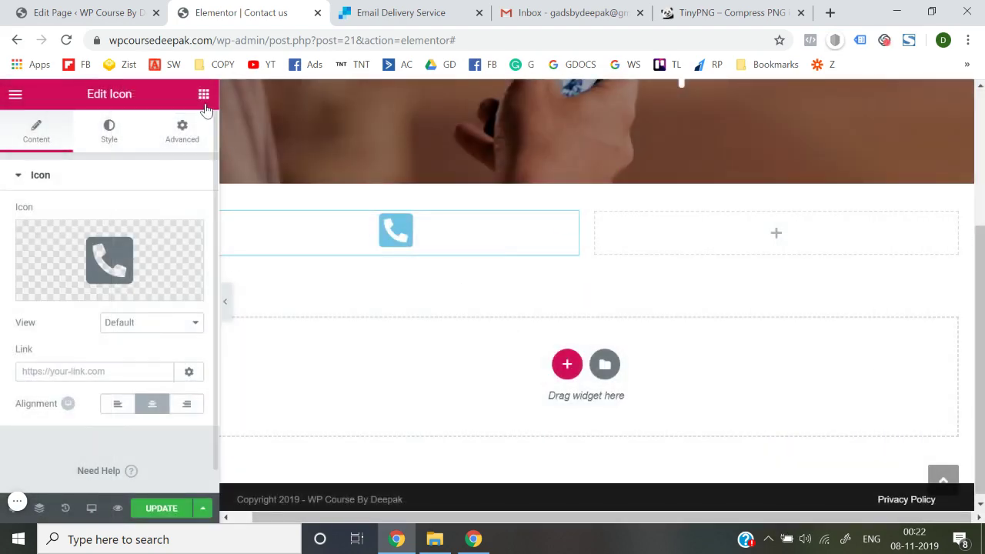
left_click(203, 97)
left_click_drag(162, 257, 382, 255)
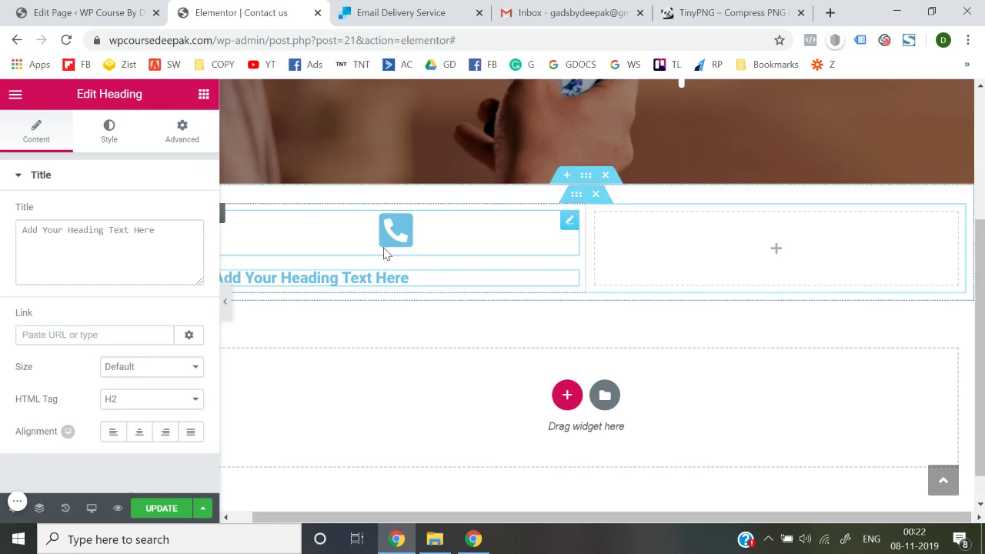
triple_click(98, 226)
type("Call")
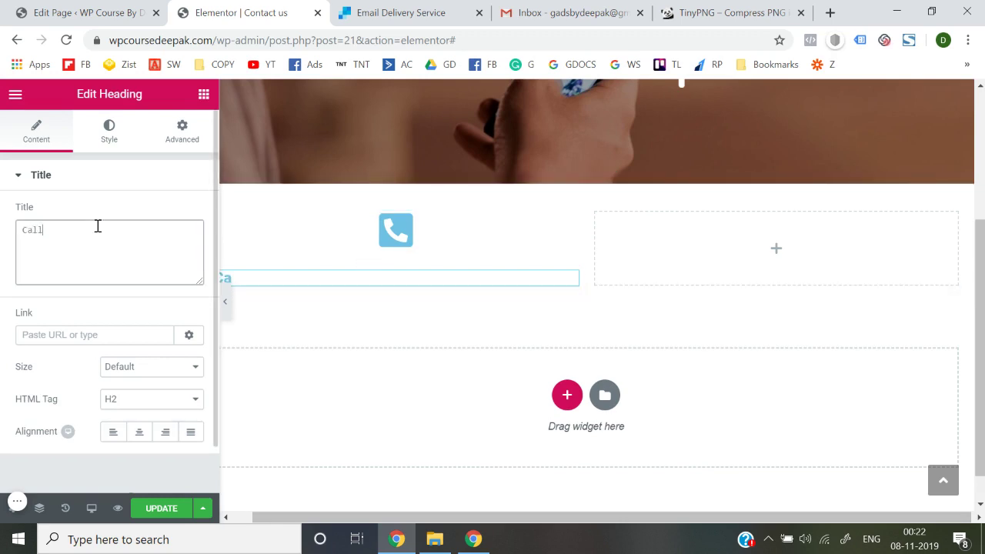
triple_click(98, 226)
key("BackSpace")
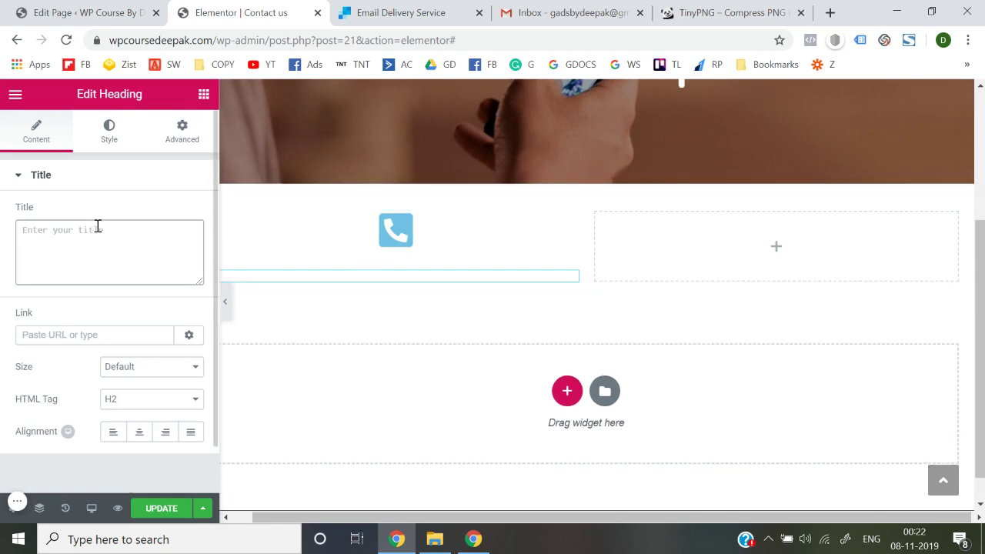
type("1234567890")
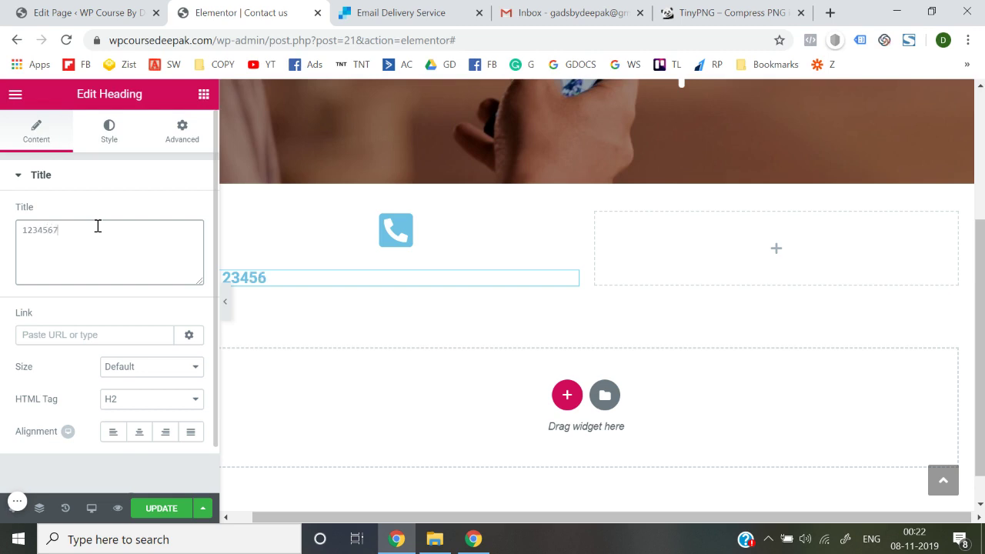
left_click(139, 432)
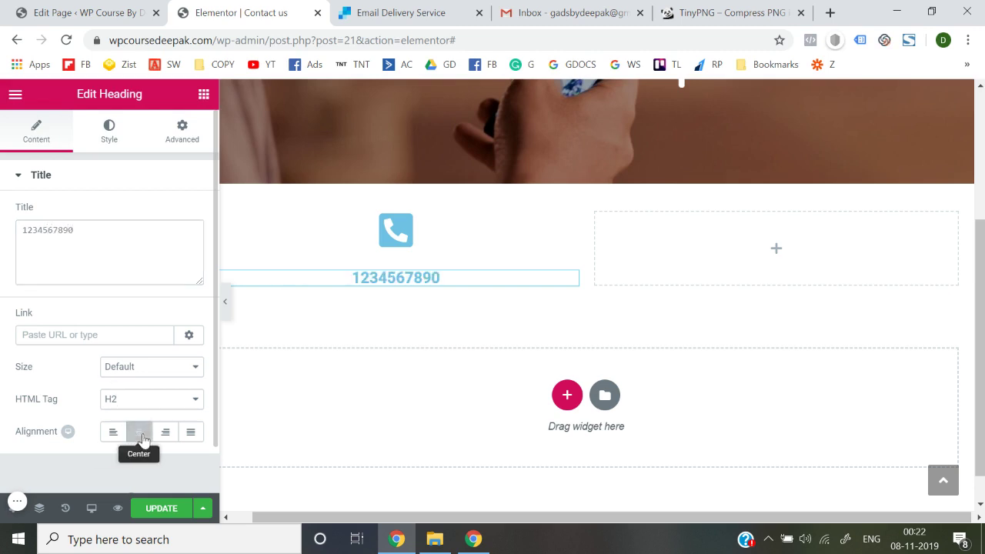
Make the phone number heading's text colour black
left_click(110, 135)
left_click(185, 244)
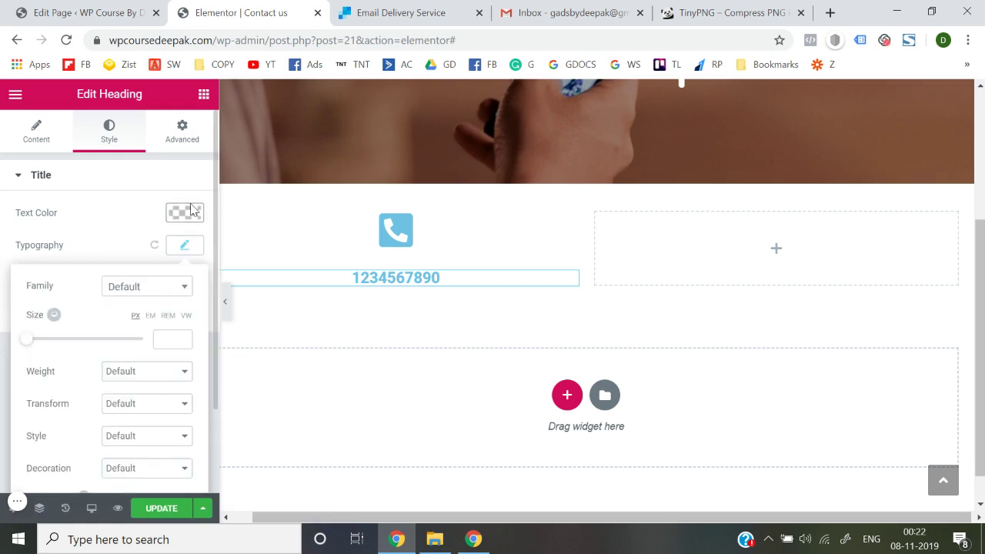
left_click(192, 210)
left_click(133, 381)
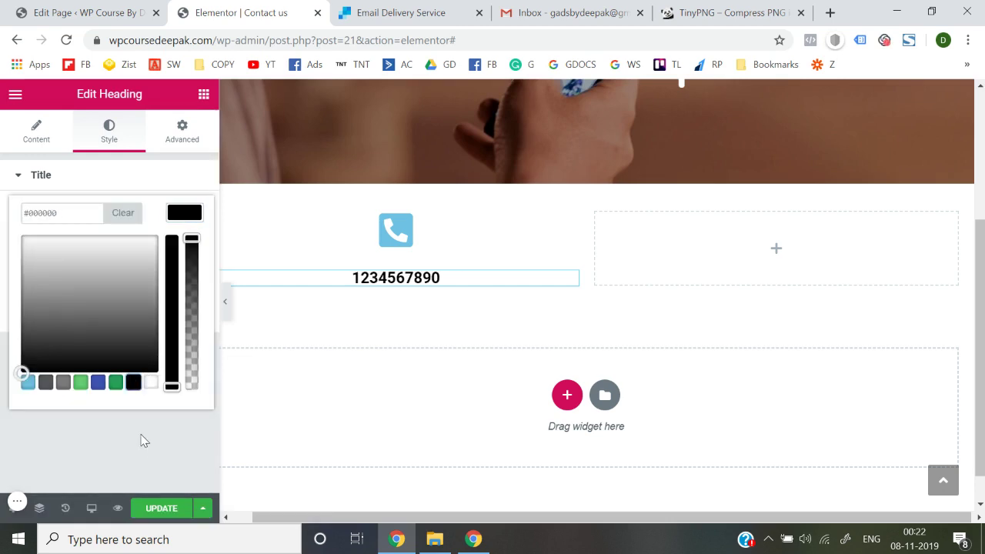
left_click(141, 445)
Set the heading font family to Nunito and save the page
left_click(191, 251)
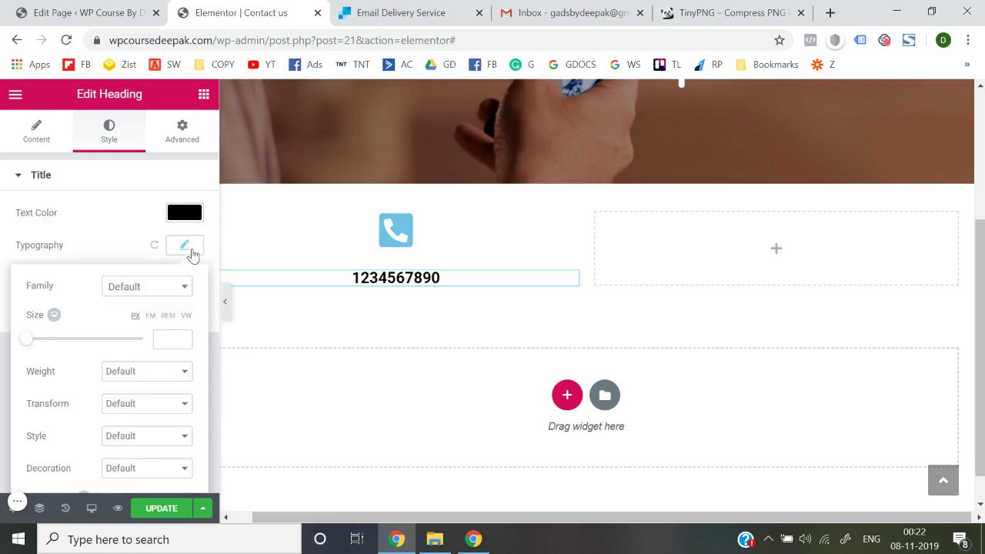
left_click(164, 296)
type("nun")
key("Return")
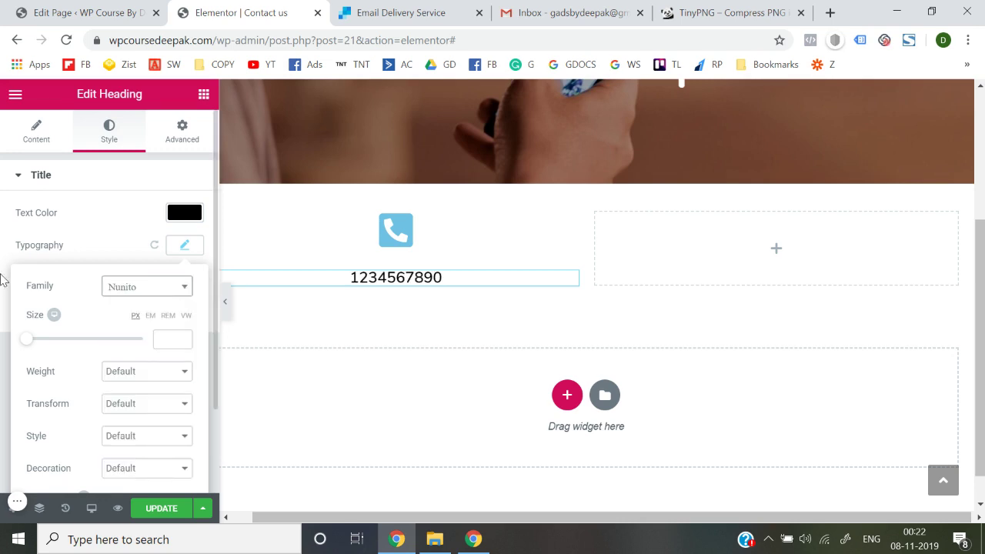
left_click(3, 281)
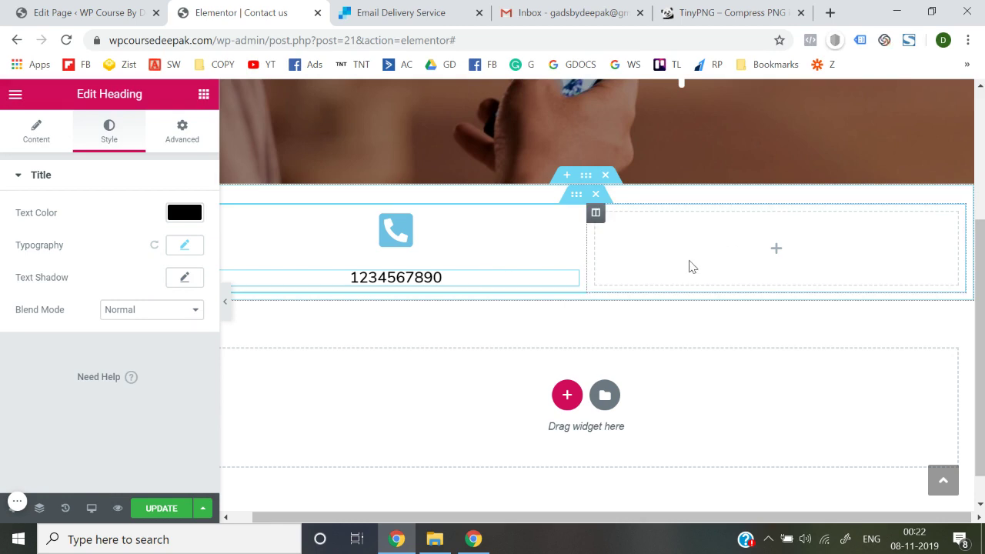
left_click(157, 508)
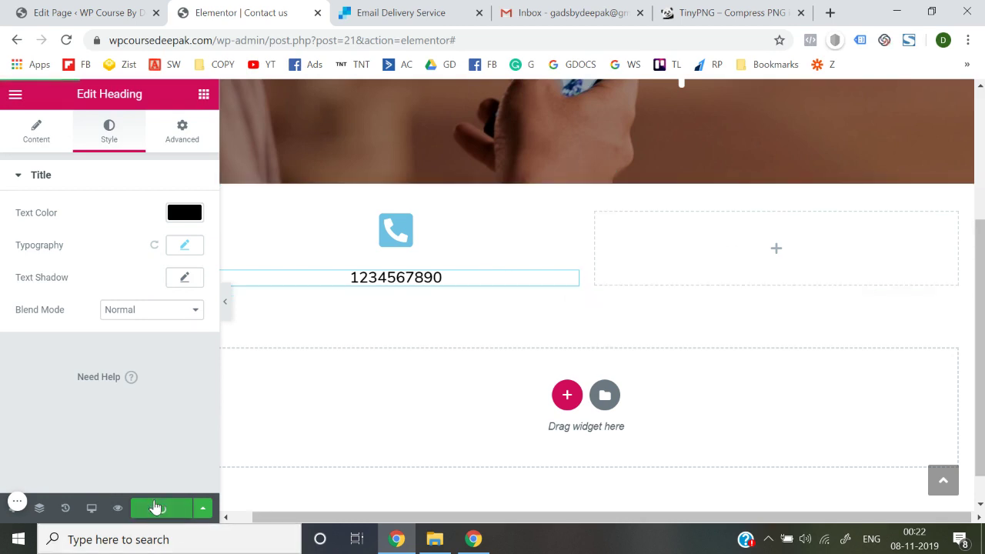
Exit Elementor to the dashboard and open the live site in a new tab
left_click(15, 94)
scroll(96, 368, "down", 1)
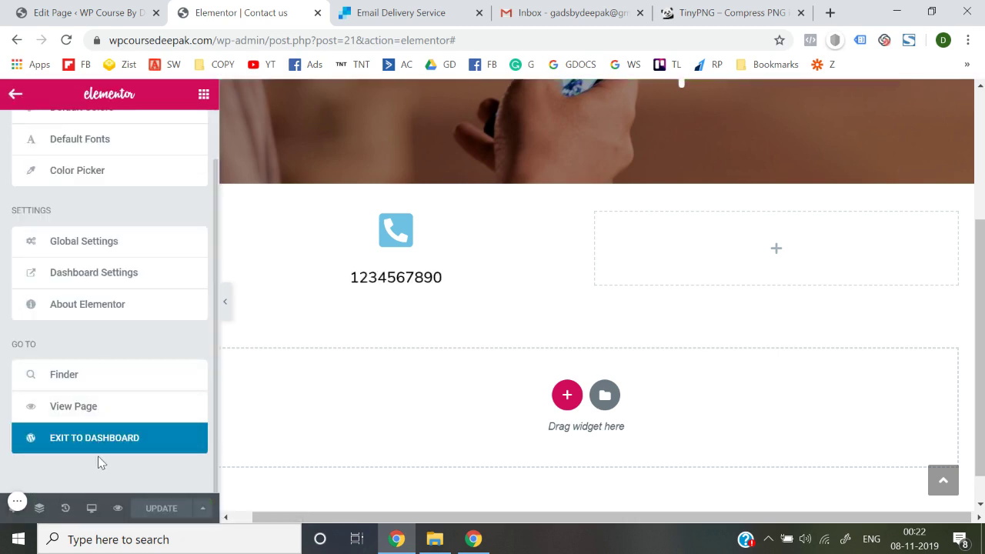
left_click(110, 439)
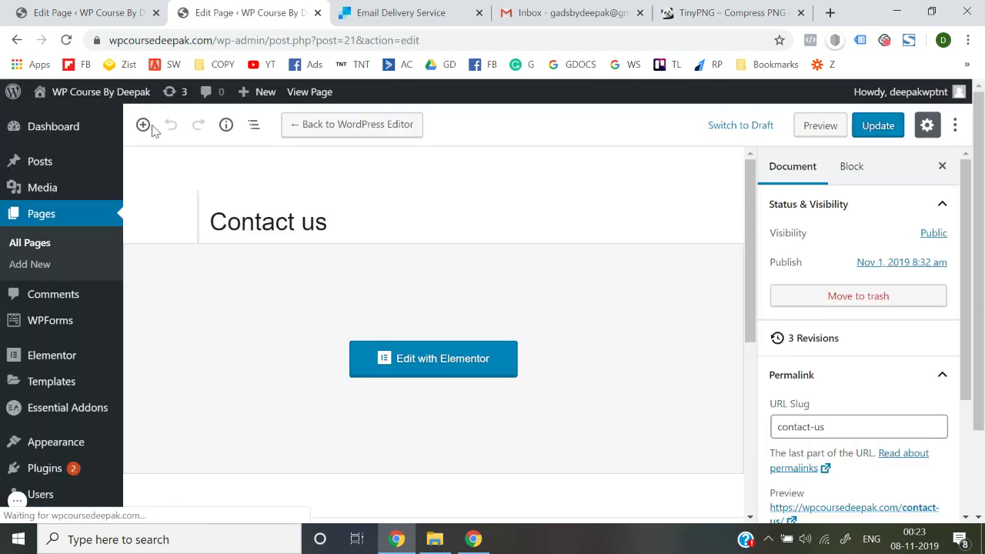
mouse_move(119, 96)
right_click(46, 123)
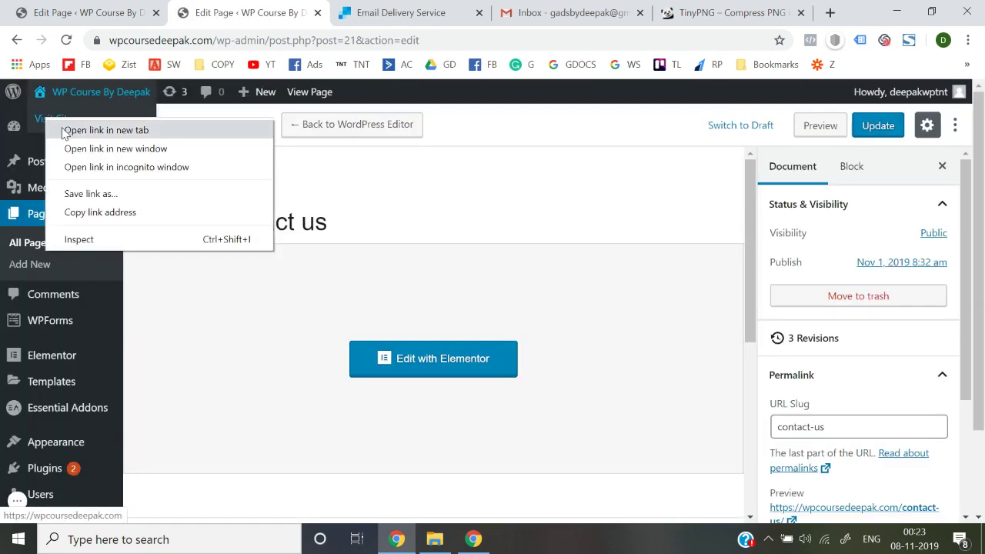
left_click(66, 128)
key("ctrl+Tab")
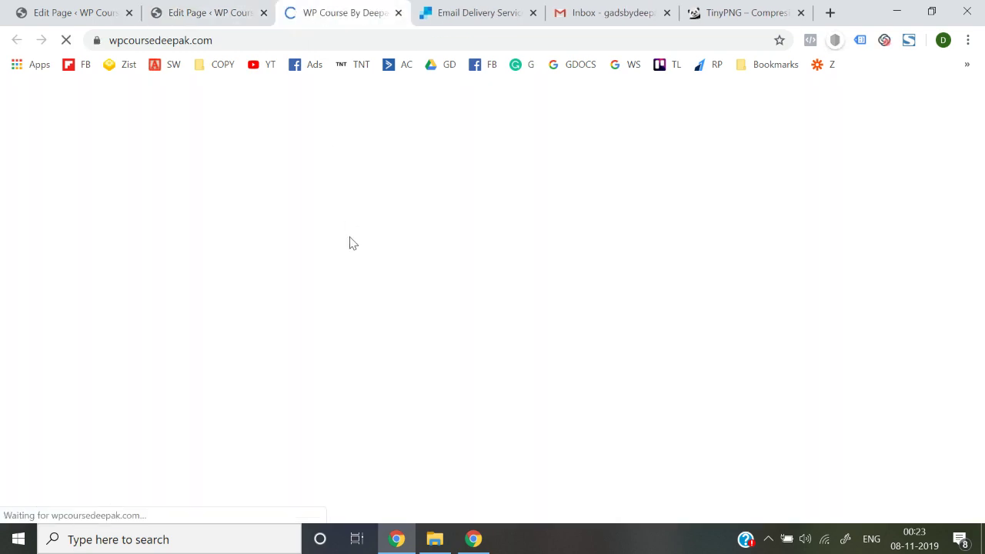
View the live Contact us page with its Need Help? hero and phone number
scroll(414, 379, "down", 7)
scroll(414, 380, "up", 10)
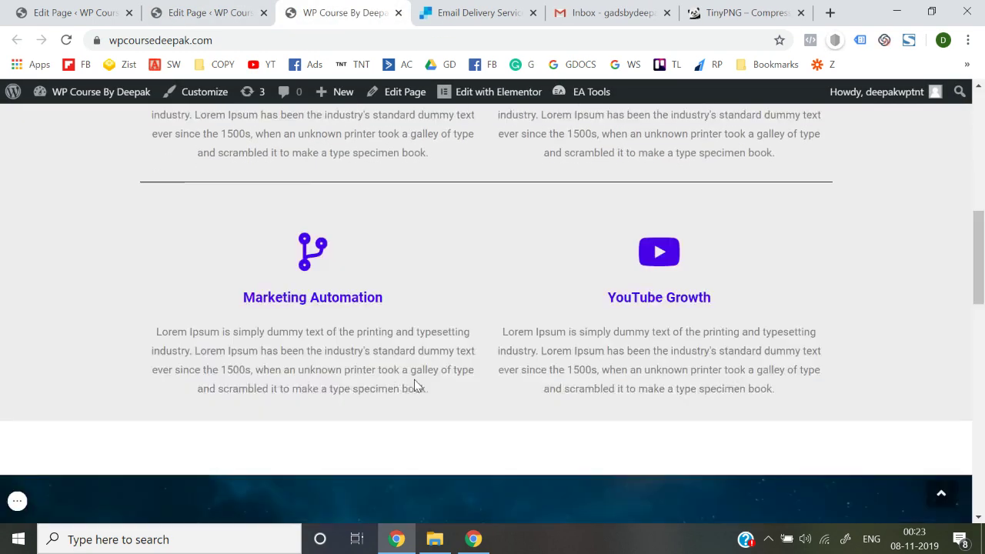
left_click(855, 147)
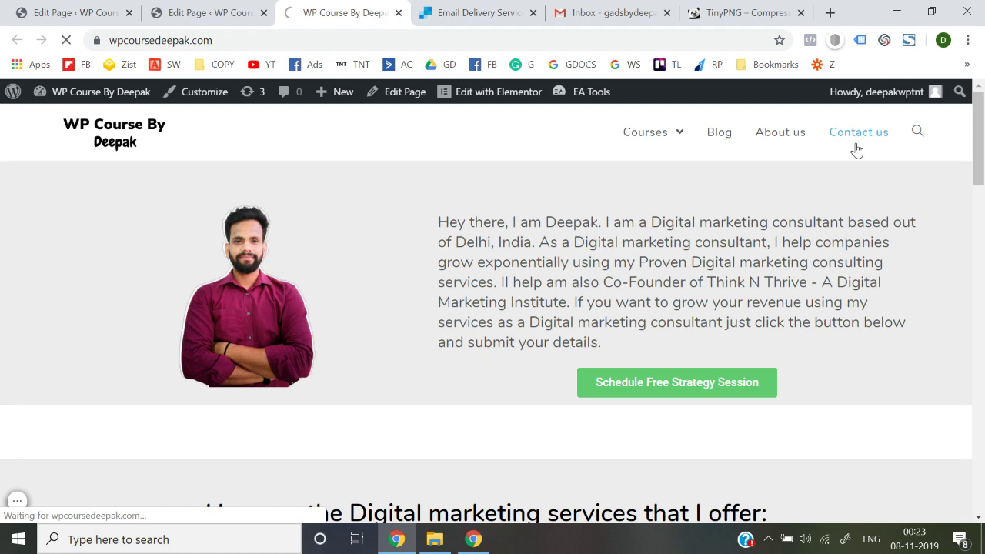
scroll(560, 277, "down", 1)
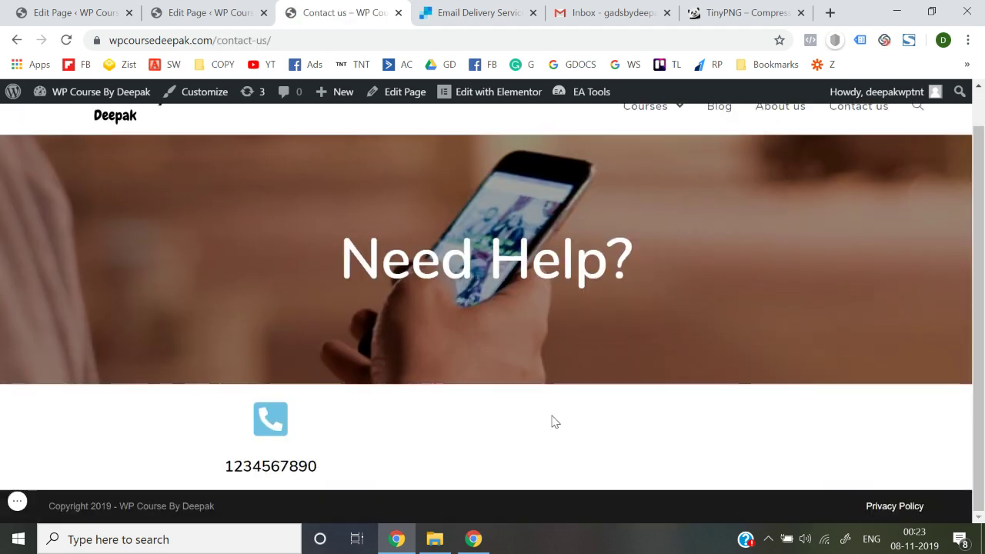
scroll(554, 421, "up", 1)
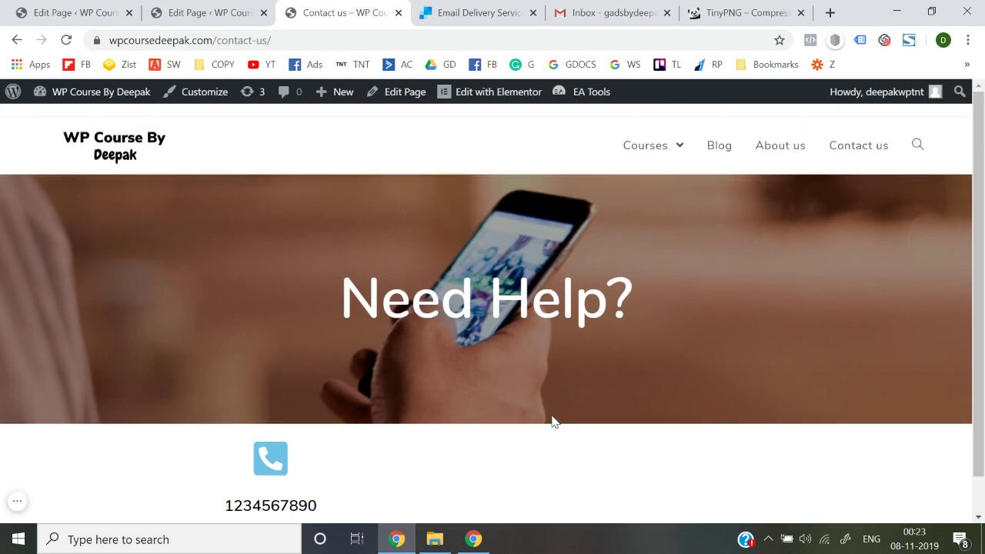
scroll(553, 421, "down", 1)
scroll(553, 421, "up", 1)
Return to the home page and browse its services, Our Latest Posts and strategy-session form
key("F5")
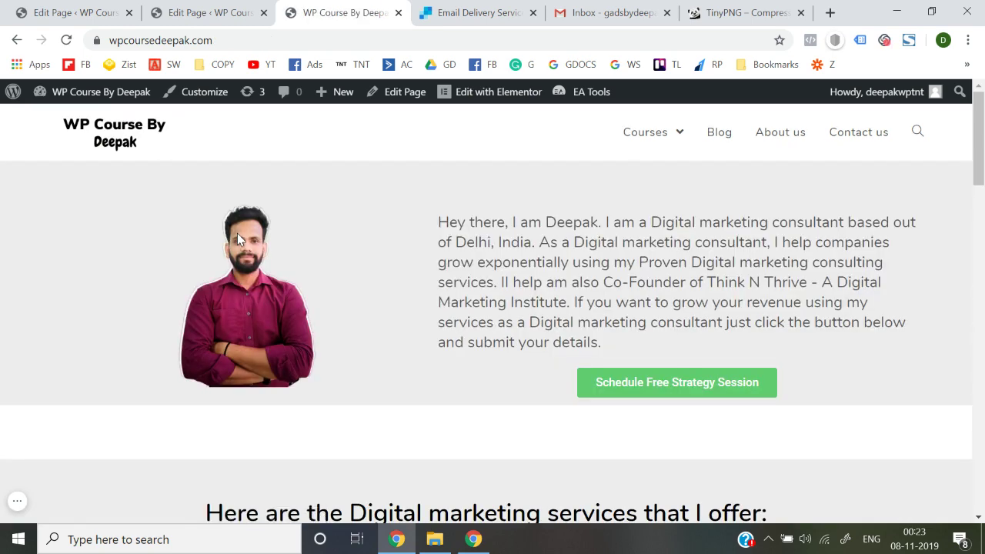
scroll(238, 234, "down", 12)
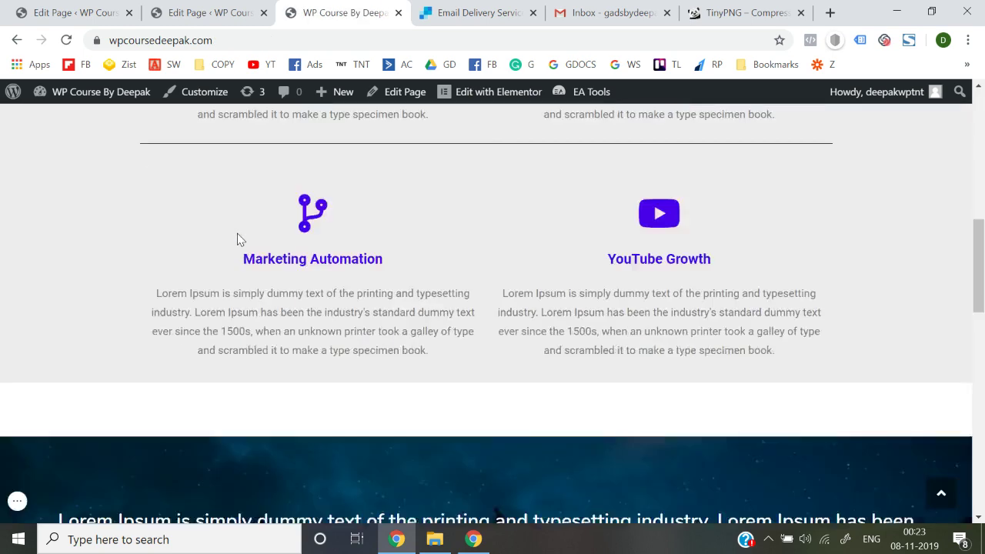
scroll(238, 238, "down", 6)
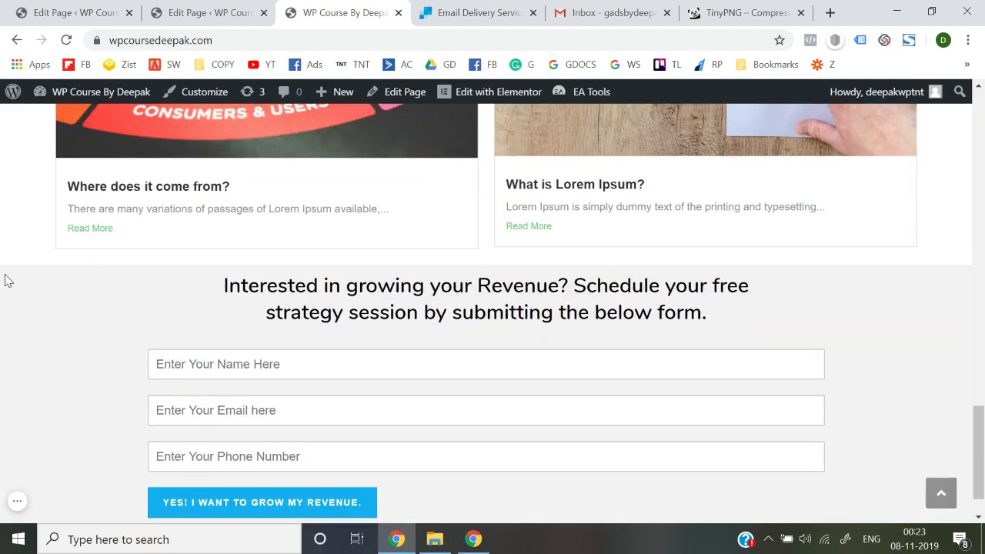
scroll(6, 279, "up", 18)
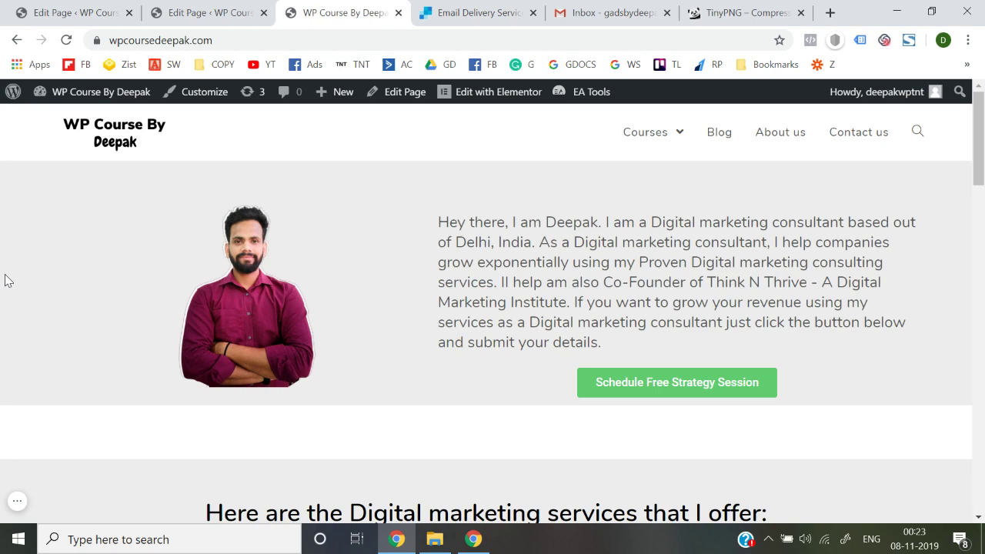
scroll(4, 280, "down", 20)
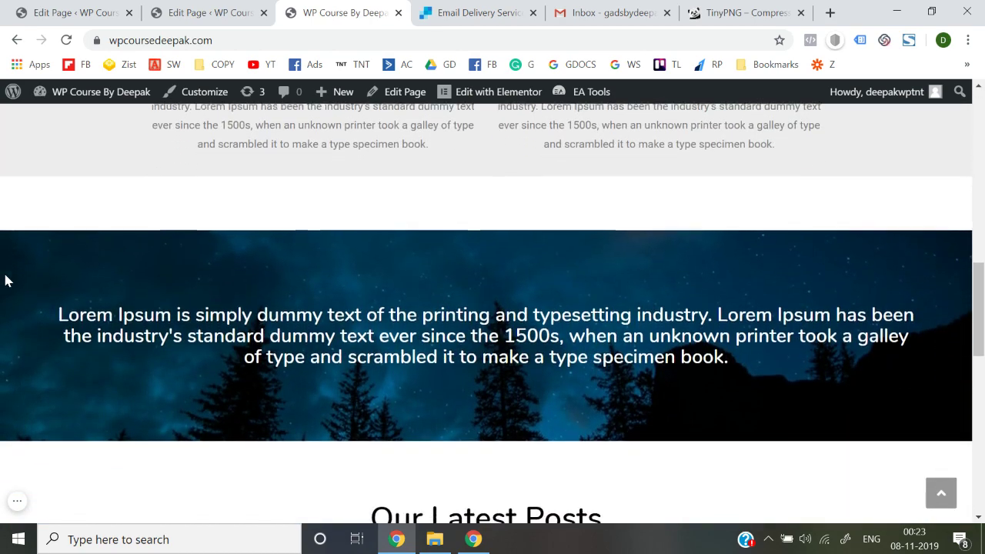
scroll(5, 279, "up", 20)
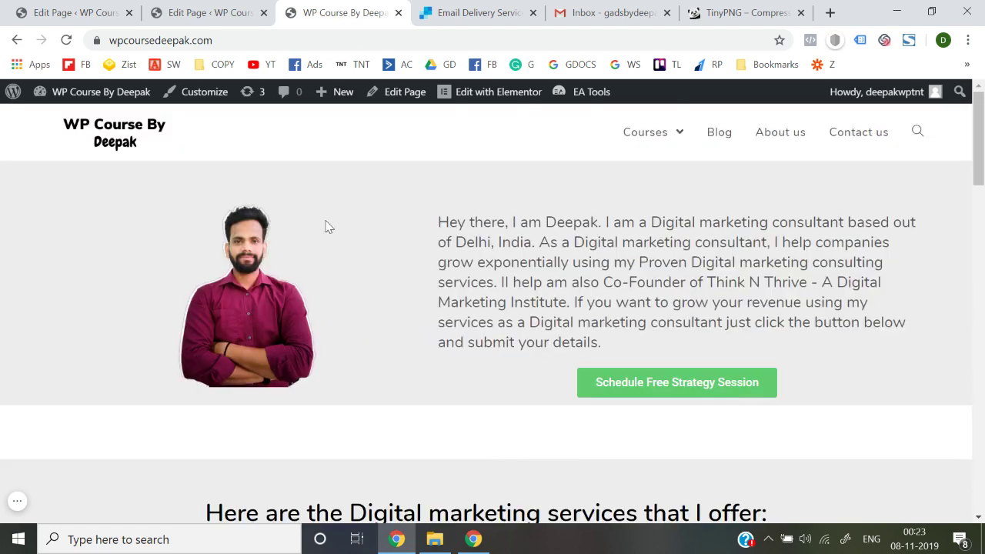
mouse_move(654, 127)
scroll(639, 309, "down", 15)
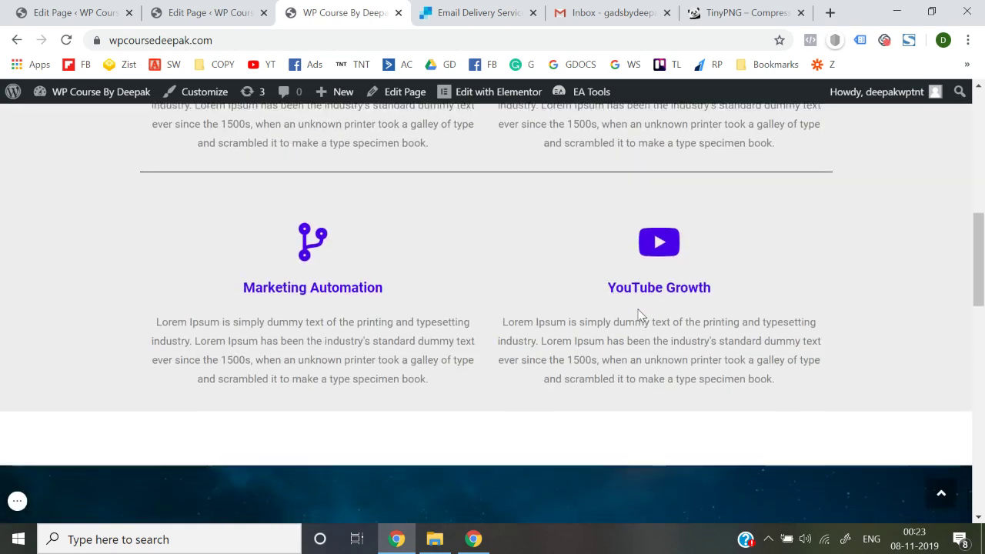
scroll(638, 316, "down", 4)
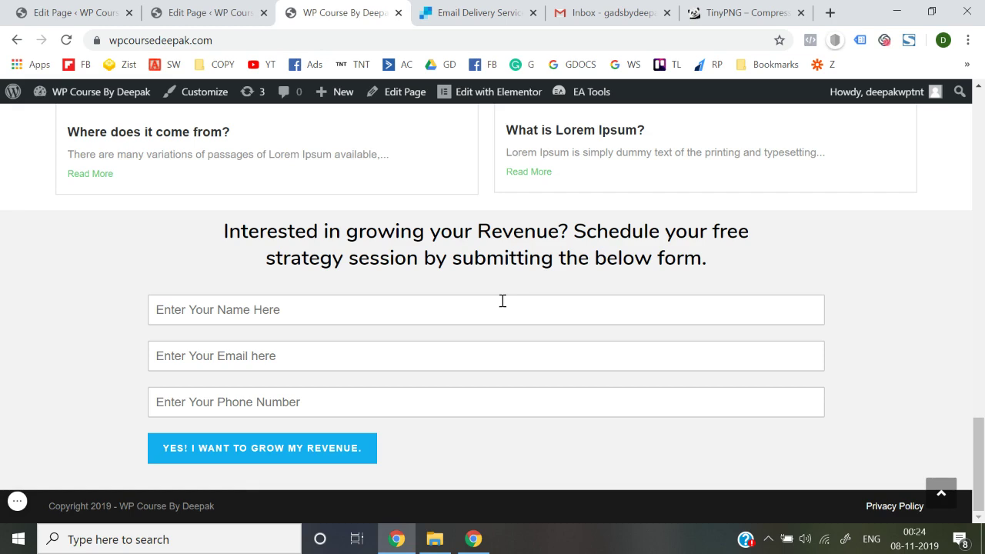
scroll(502, 300, "up", 4)
mouse_move(83, 504)
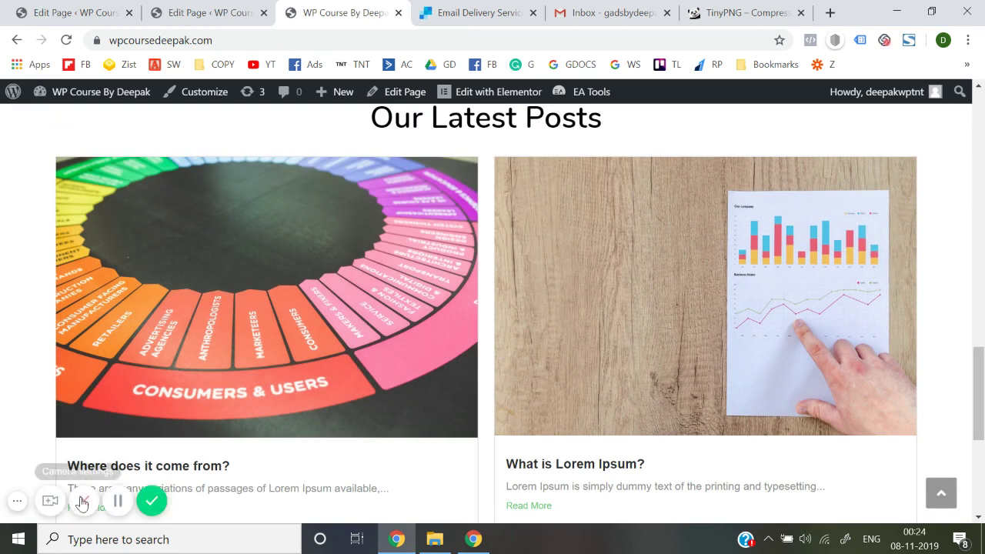